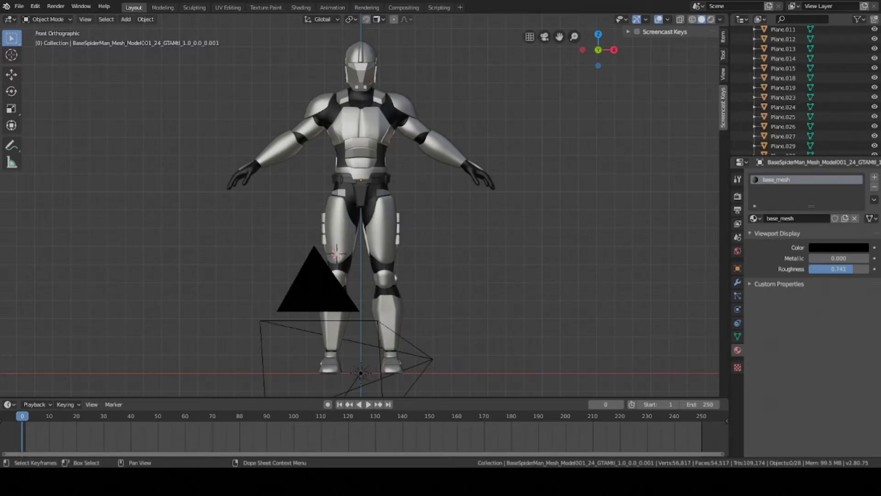
Step: Hide the scene camera and save the file
key("ctrl+z")
key("ctrl+s")
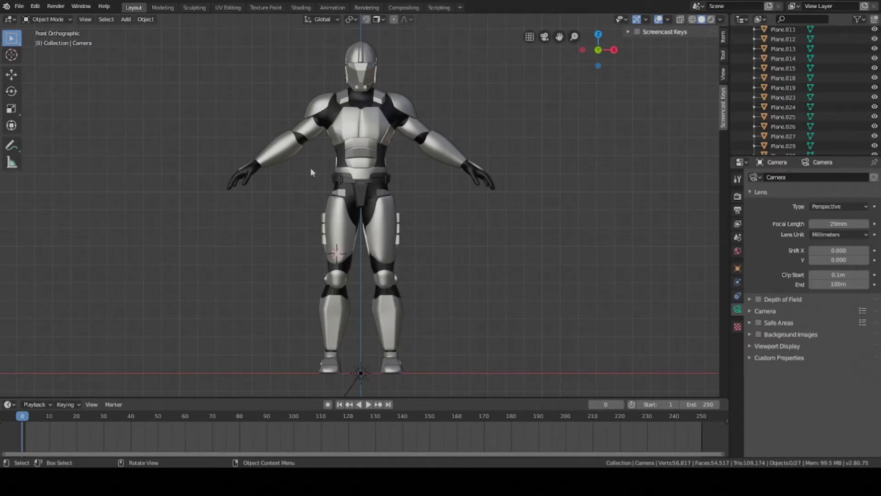
Step: Select the shoulder, upper arm, forearm and hand armor plates on both arms, saving the file along the way
left_click(284, 161)
left_click(250, 167, "shift")
left_click(315, 140, "shift")
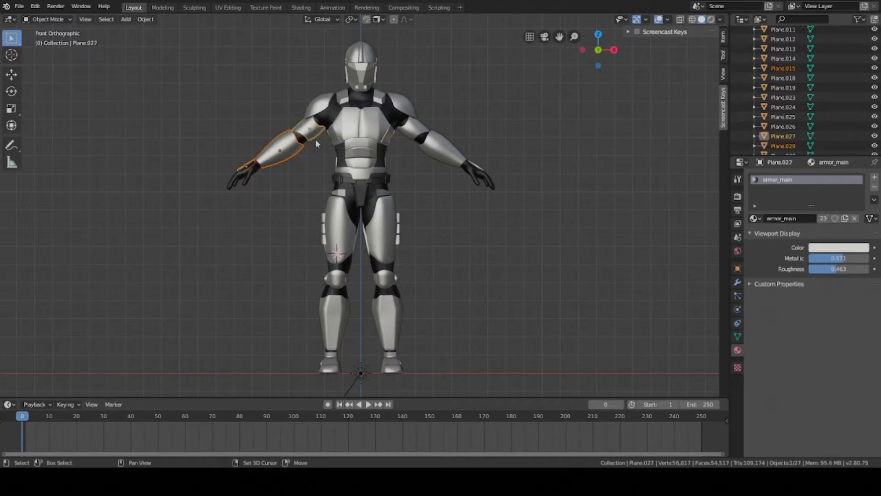
left_click(319, 104, "shift")
left_click(398, 112, "shift")
left_click(408, 133, "shift")
left_click(437, 153, "shift")
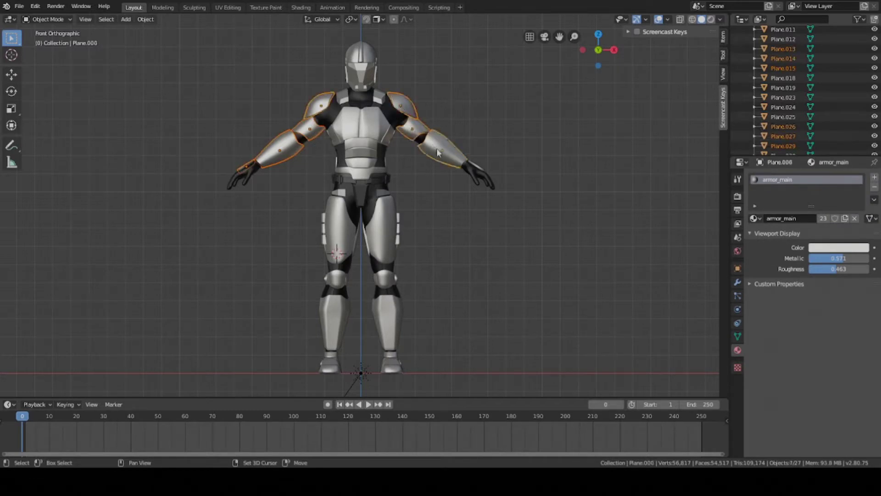
key("ctrl+s")
left_click(475, 165, "shift")
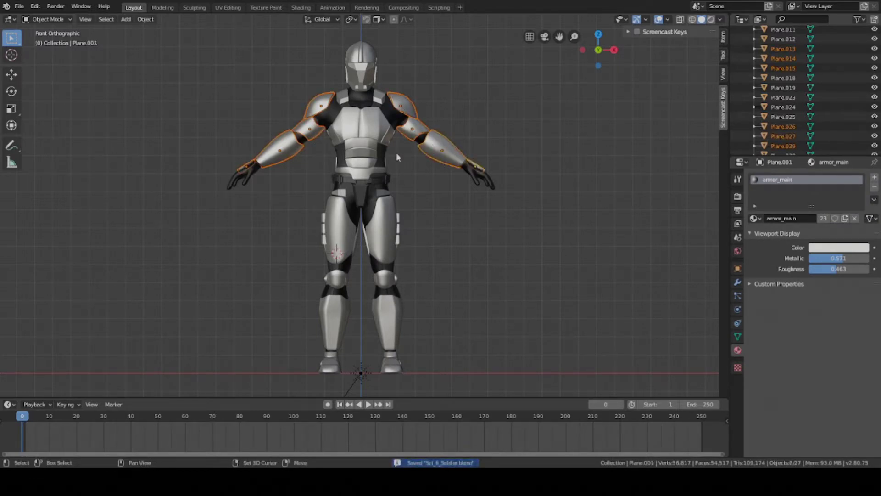
Step: Add the chest armor, the belt and both thigh plates to the selection
left_click(356, 134, "shift")
left_click(345, 184, "shift")
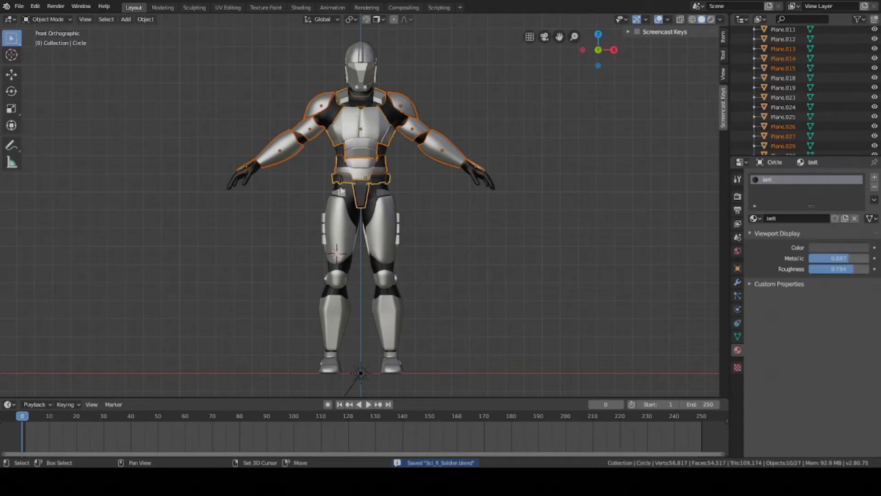
left_click(335, 209, "shift")
left_click(389, 209, "shift")
Step: Add both knee guards and both shin plates to the selection
middle_click_drag(388, 209, 383, 192, "shift")
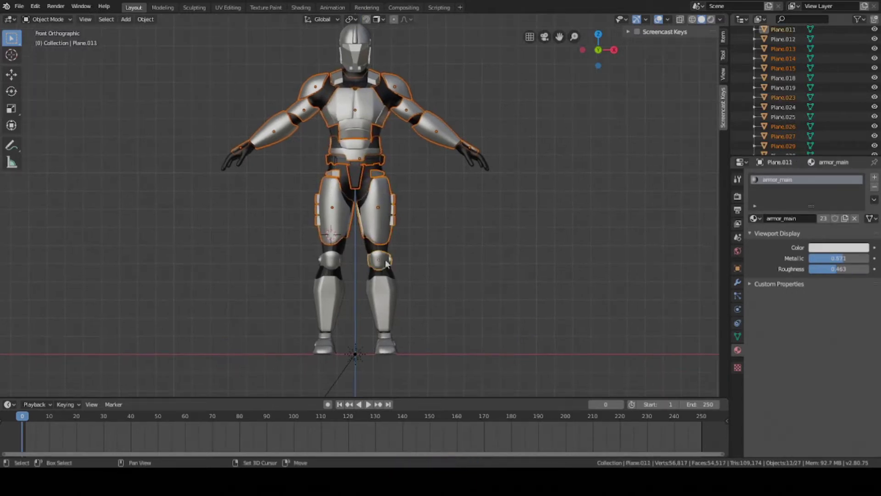
left_click(385, 261, "shift")
left_click(382, 300, "shift")
left_click(328, 272, "shift")
left_click(326, 270, "shift")
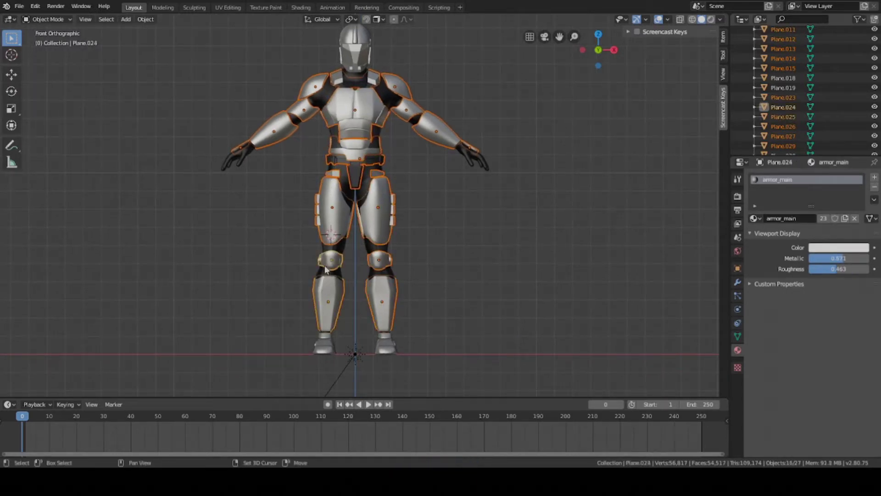
Step: Add the front and heel armor pieces of both boots to the selection, leaving the base body mesh out
left_click(324, 351, "shift")
left_click(386, 346, "shift")
mouse_move(386, 337)
middle_mouse_down()
mouse_move(345, 348)
mouse_move(384, 348)
middle_mouse_up()
left_click(386, 345, "shift")
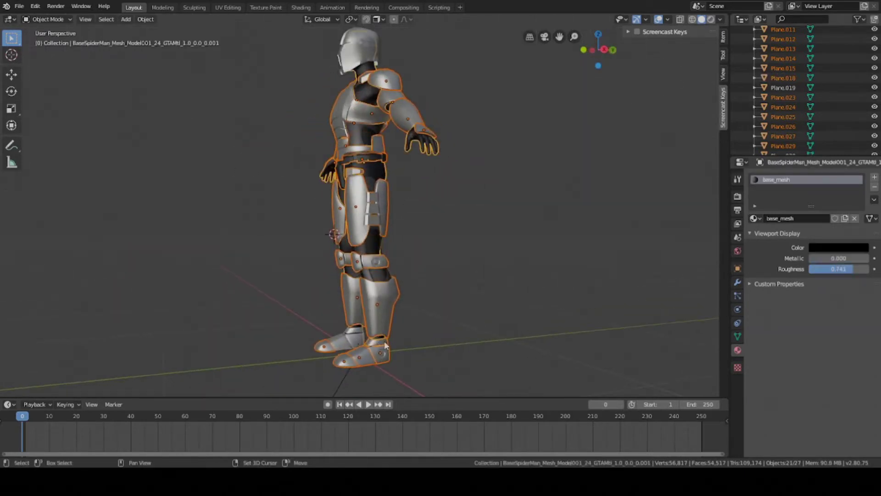
left_click(388, 340, "shift")
middle_click_drag(387, 340, 344, 350)
left_click(371, 346, "shift")
left_click(333, 349, "shift")
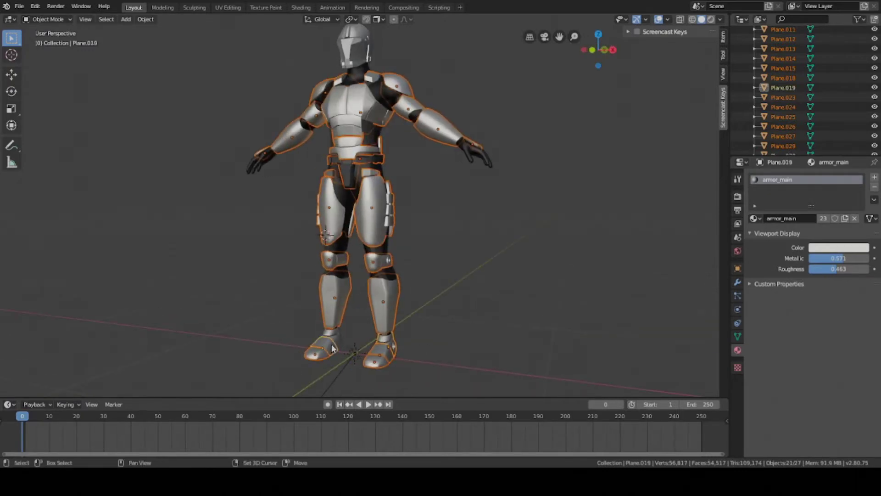
left_click(333, 337, "shift")
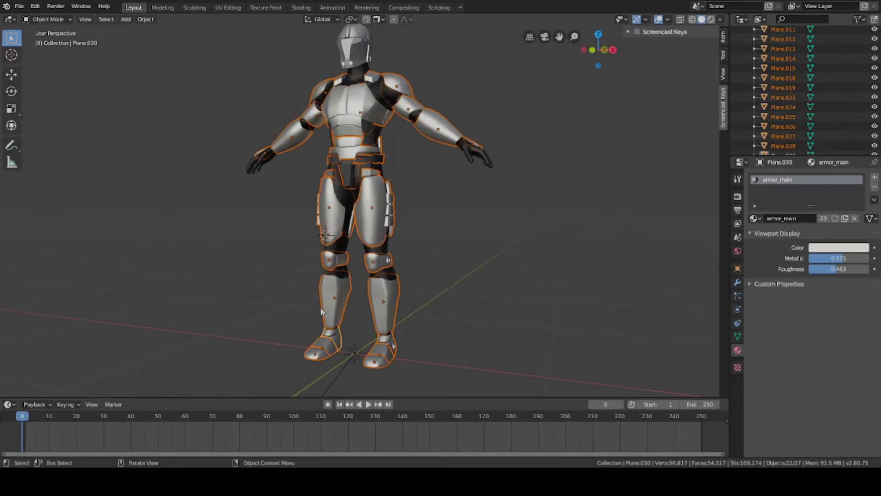
Step: Turn on Screencast Keys, then hide the selected armor pieces and save the file
middle_click_drag(322, 311, 504, 275)
middle_click_drag(379, 109, 393, 147)
left_click(637, 32)
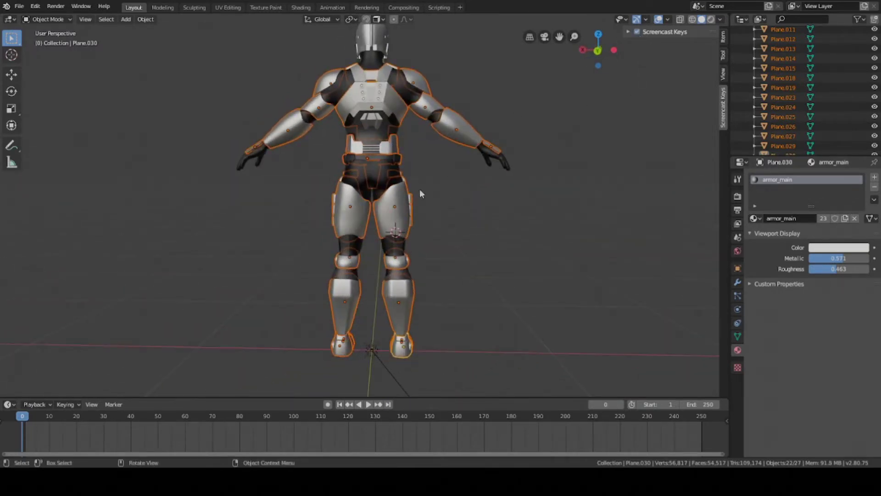
key("h")
key("ctrl+s")
Step: Hide the undersuit piece covering the torso and legs, and save the file
middle_click_drag(422, 225, 457, 199)
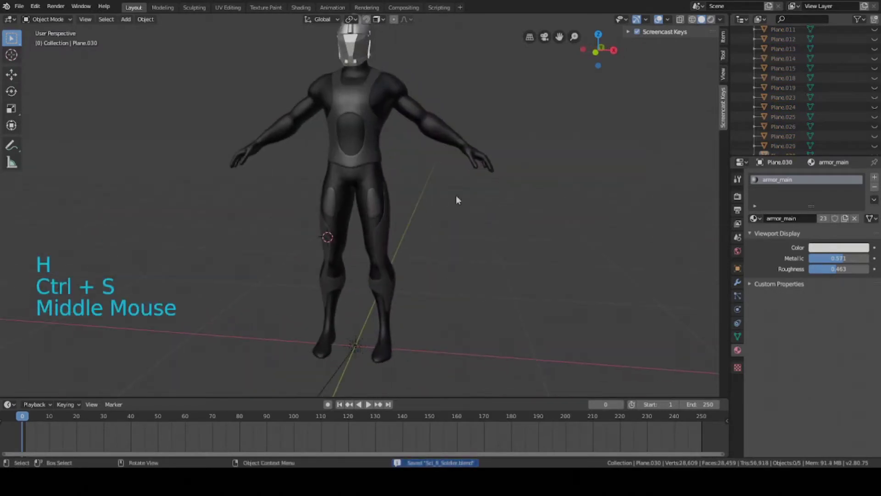
left_click(375, 158)
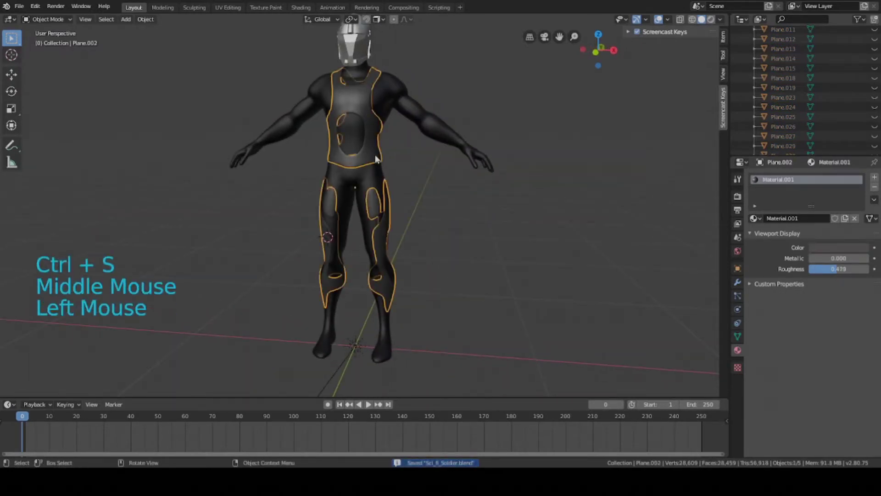
middle_click_drag(375, 158, 390, 262, "shift")
scroll(372, 241, "down", 1)
key("ctrl+s")
scroll(368, 263, "up", 3)
key("h")
key("ctrl+s")
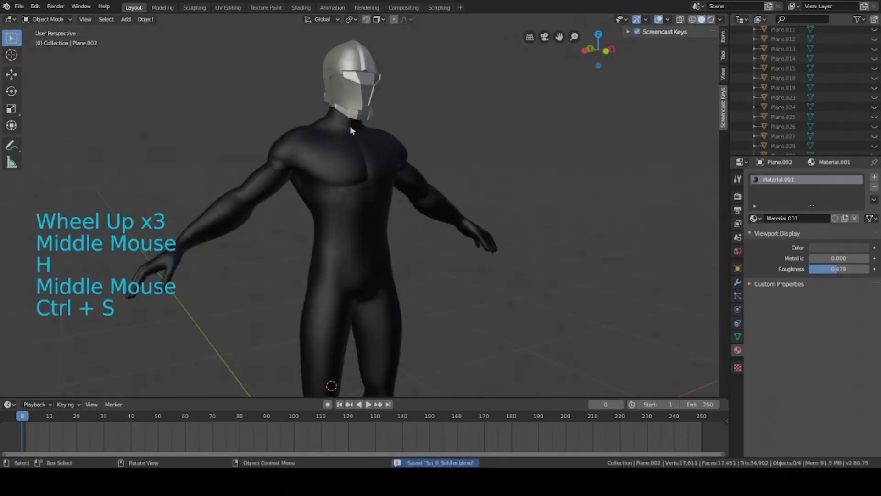
Step: Hide the helmet so only the base body remains, and save the file
left_click(362, 117)
key("h")
key("ctrl+s")
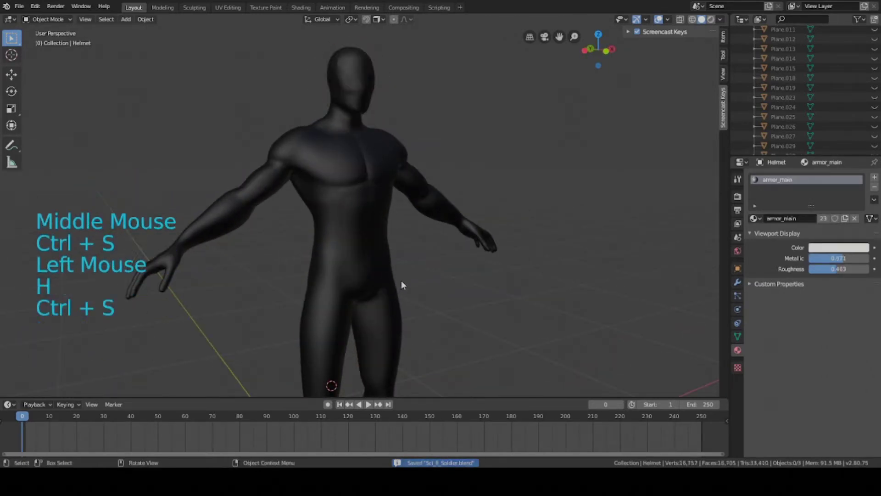
middle_click_drag(401, 281, 342, 313)
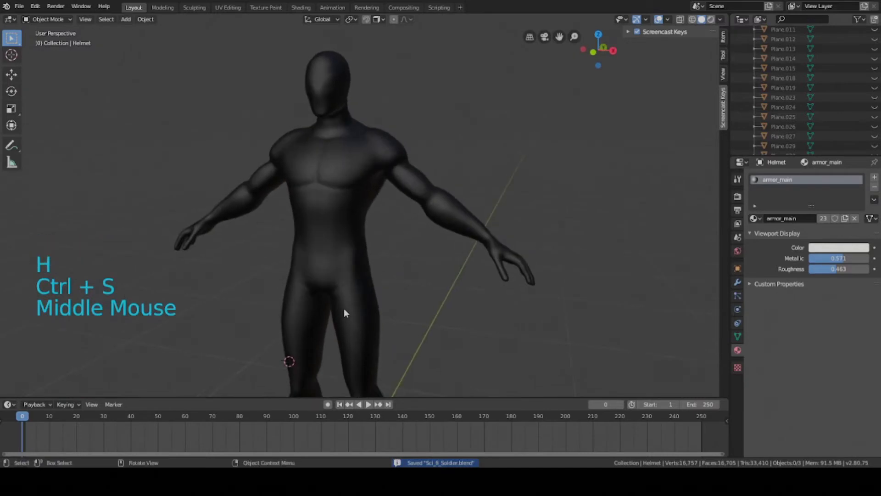
Step: Toggle the visibility of the hidden arm plates Plane.001 and Plane.000 on and back off
scroll(832, 100, "up", 5)
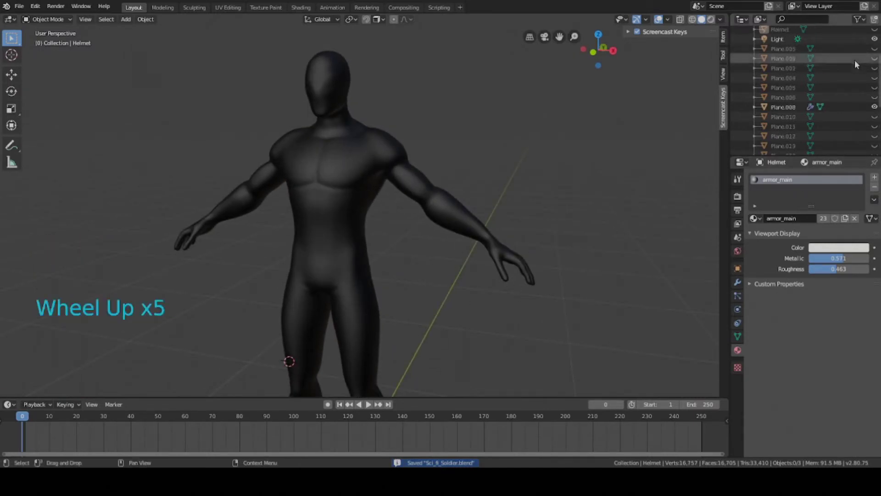
scroll(862, 90, "up", 4)
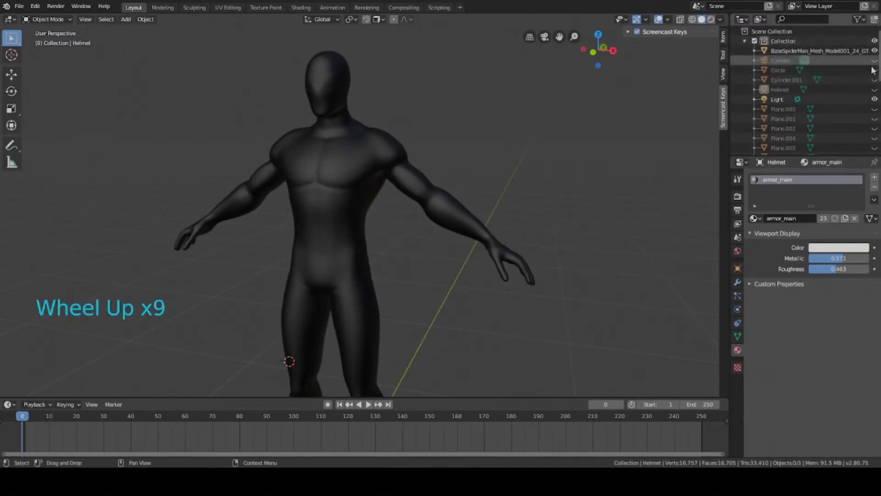
scroll(868, 102, "down", 1)
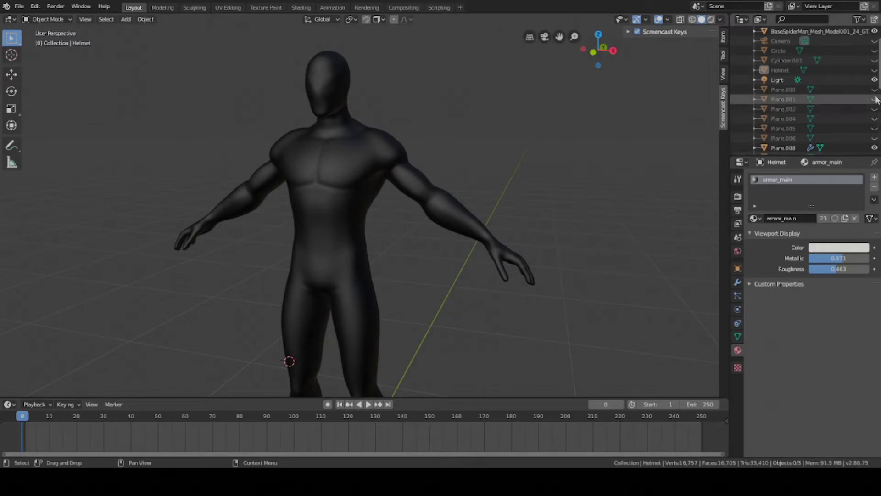
left_click(875, 99)
left_click(875, 98)
left_click(876, 97)
left_click(875, 95)
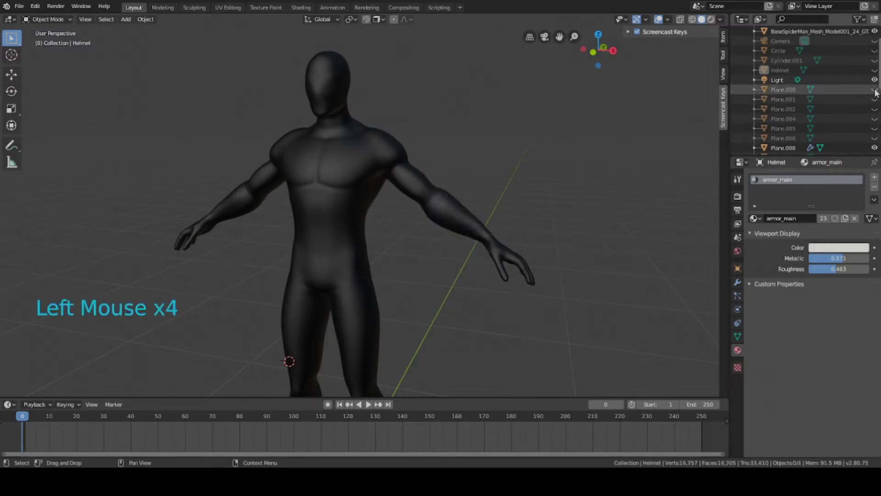
left_click(875, 90)
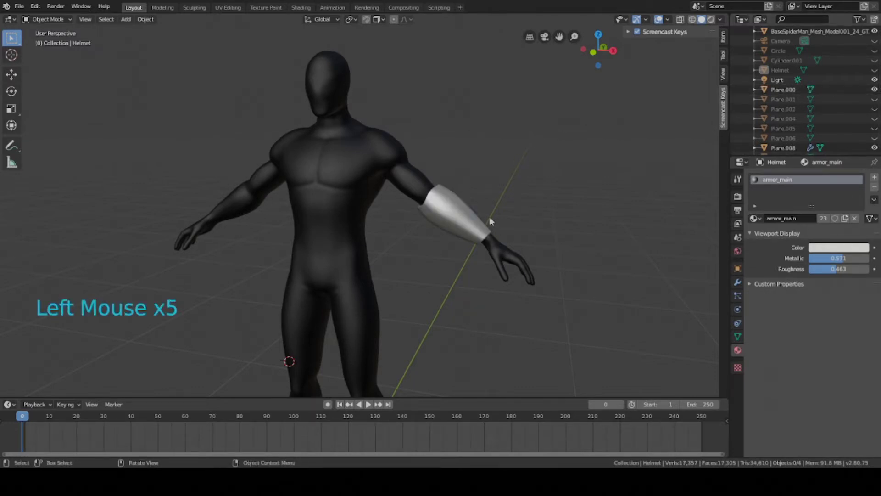
key("ctrl")
left_click(875, 90)
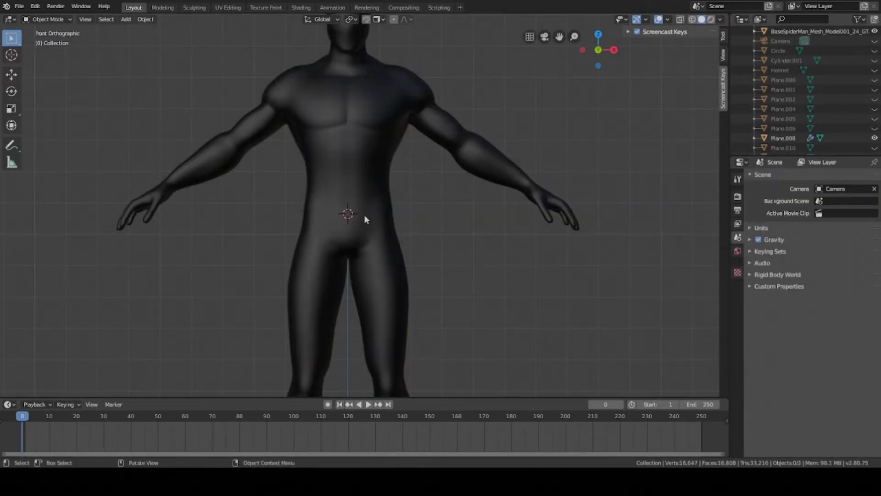
Step: Add an armature at the 3D cursor in the pelvis, save the file and return to the front view
key("shift+a")
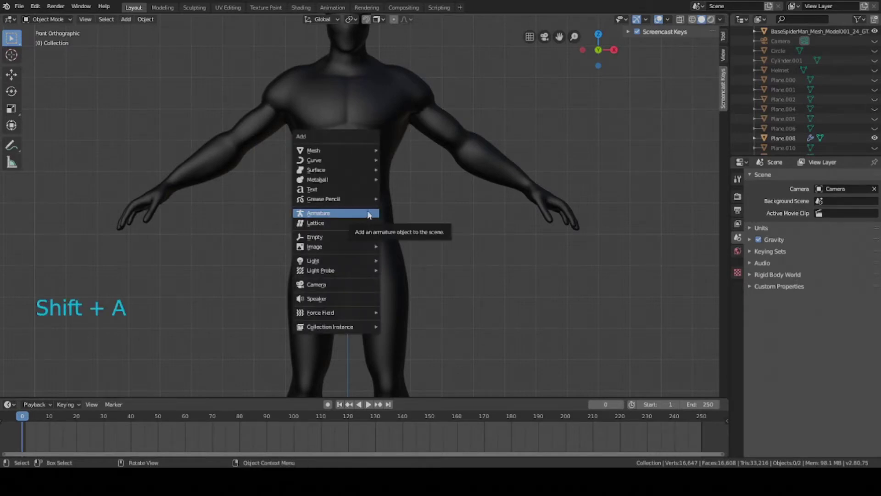
left_click(351, 214)
middle_click_drag(331, 131, 411, 166, "shift")
key("ctrl+s")
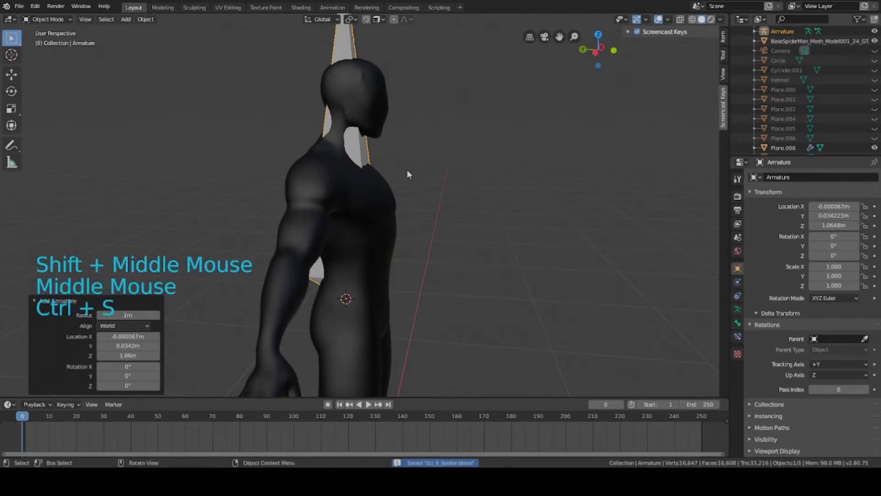
key("KP_1")
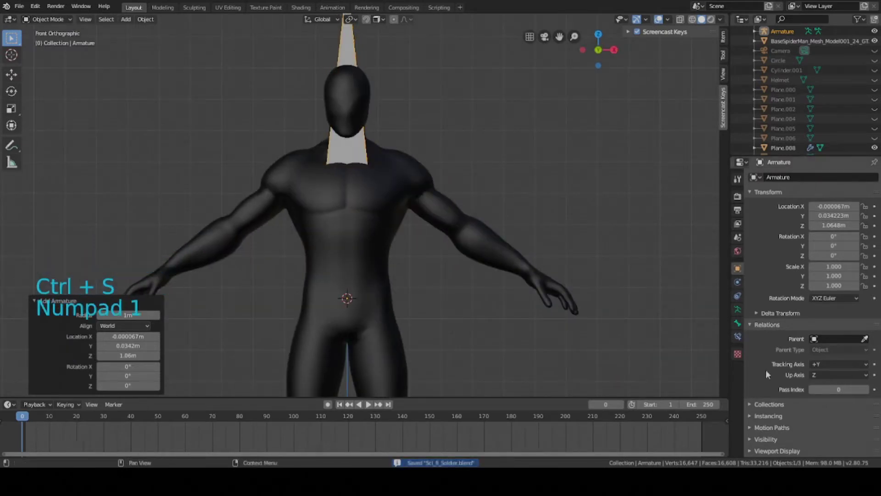
Step: Set the armature's viewport display to In Front so the bone draws over the body, and save the file
left_click(738, 274)
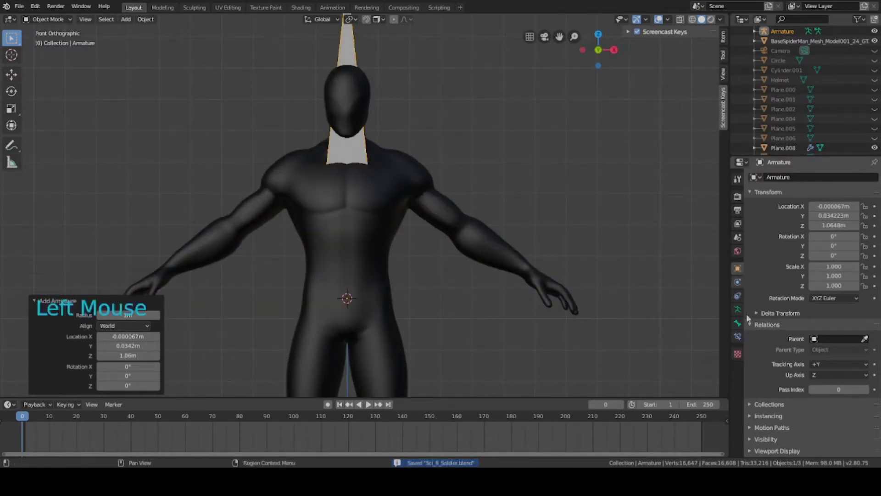
scroll(768, 358, "down", 5)
left_click(771, 439)
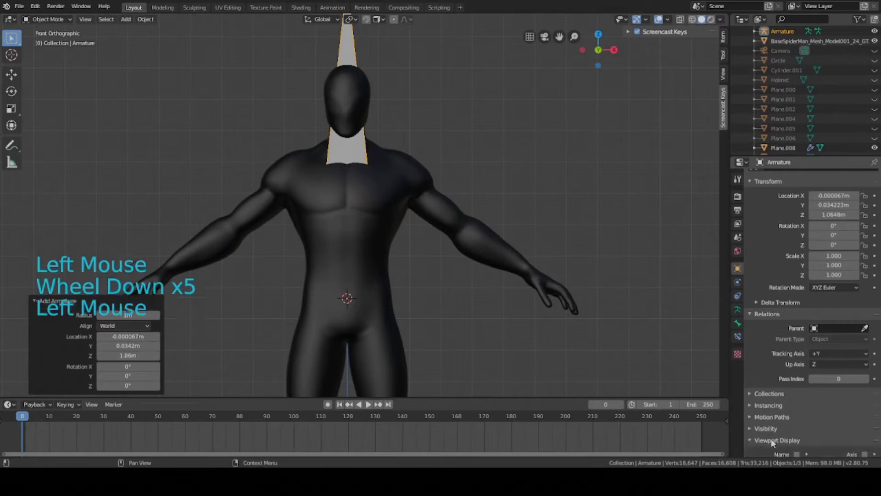
scroll(794, 421, "down", 5)
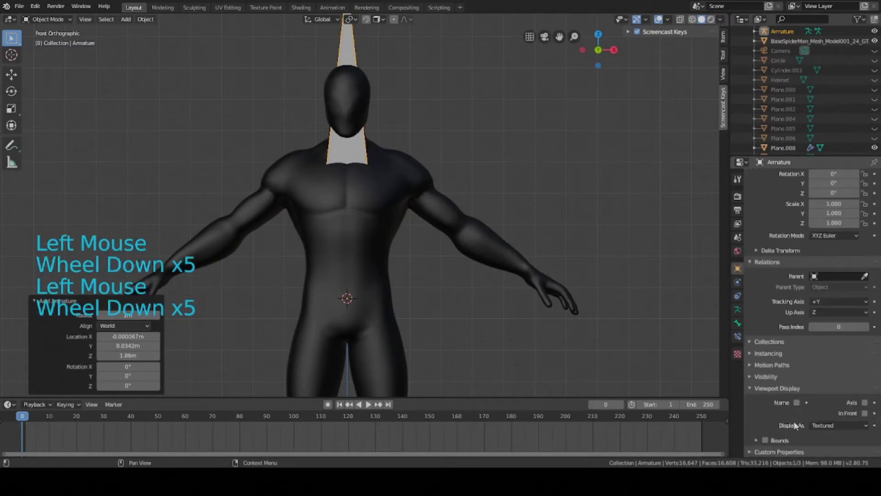
left_click(865, 413)
middle_click_drag(481, 320, 354, 248)
key("ctrl+s")
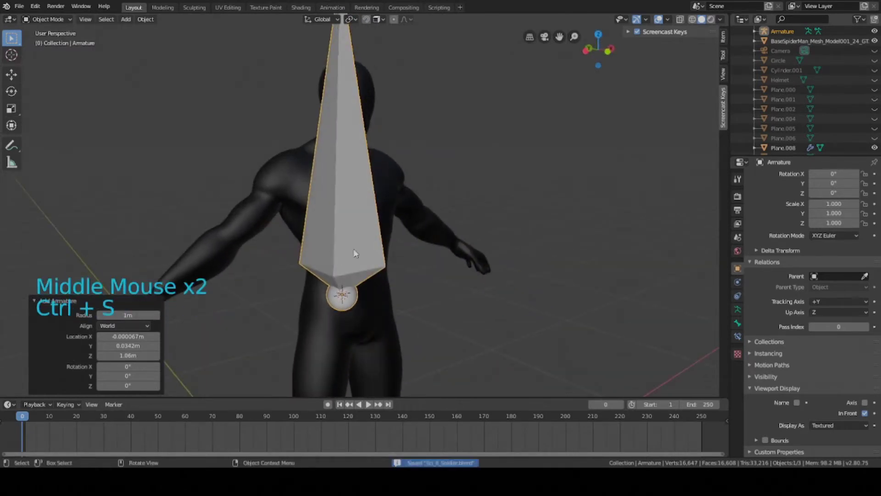
Step: In front view, move the armature about 0.77 m along X and 0.175 m up, beside the body
key("KP_1")
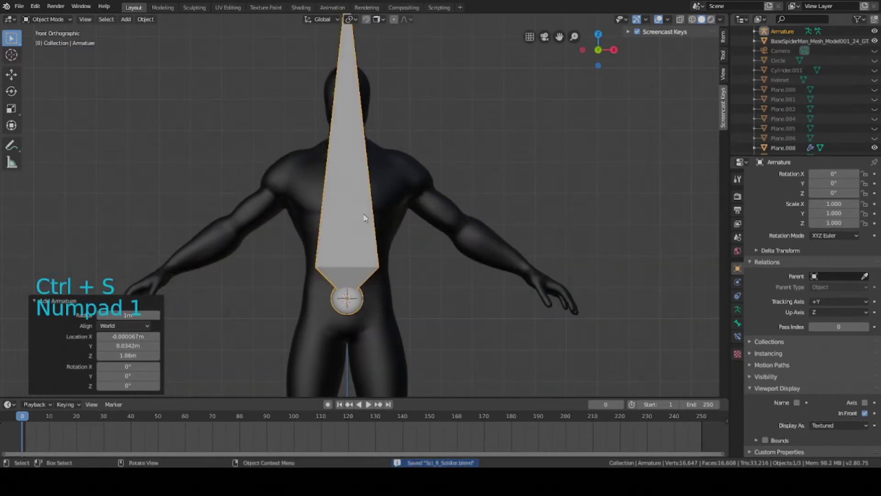
scroll(367, 225, "down", 4)
scroll(366, 250, "up", 4)
key("g")
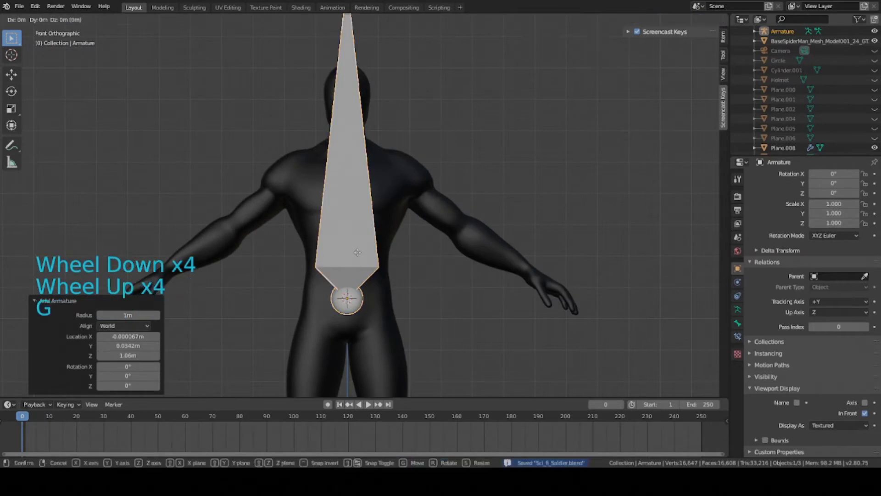
left_click(608, 195)
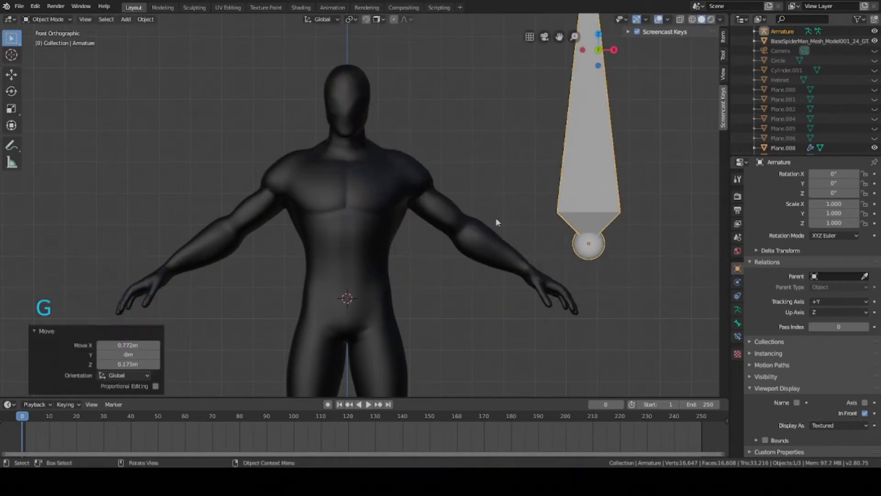
scroll(441, 265, "down", 3)
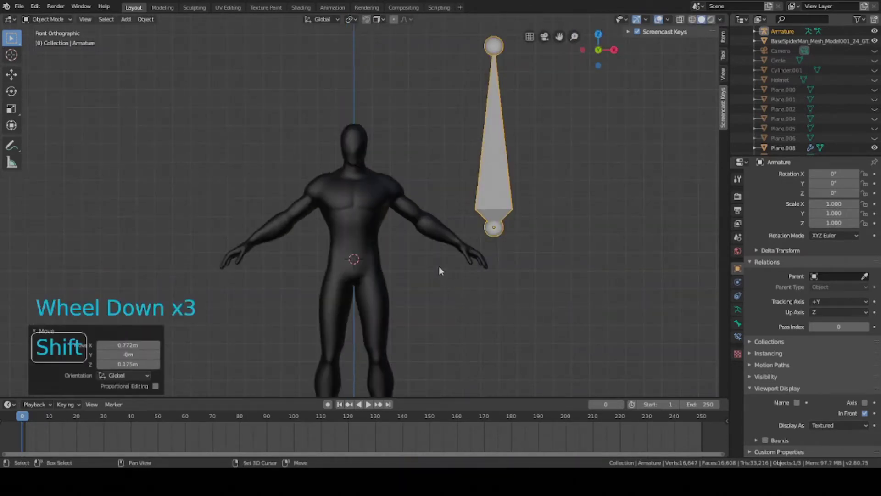
Step: Clear the armature's location to place it at the world origin between the feet
middle_click_drag(439, 266, 436, 227, "shift")
key("alt+g")
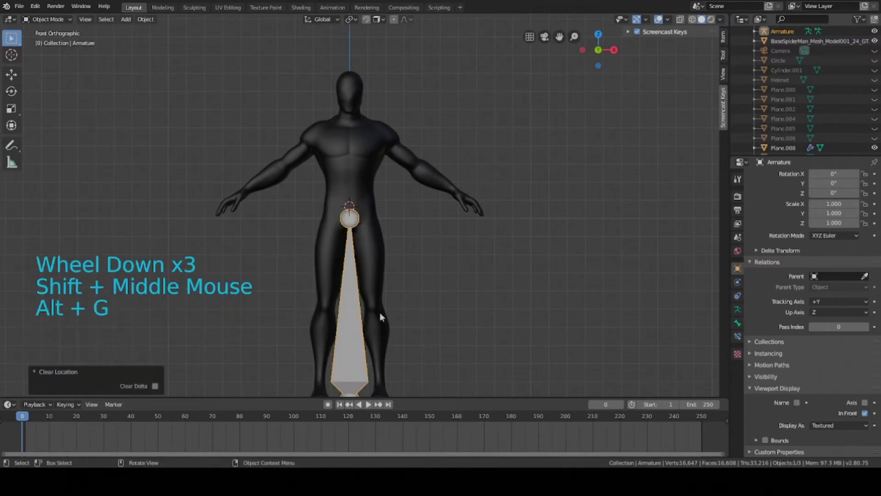
middle_click_drag(380, 321, 352, 327, "shift")
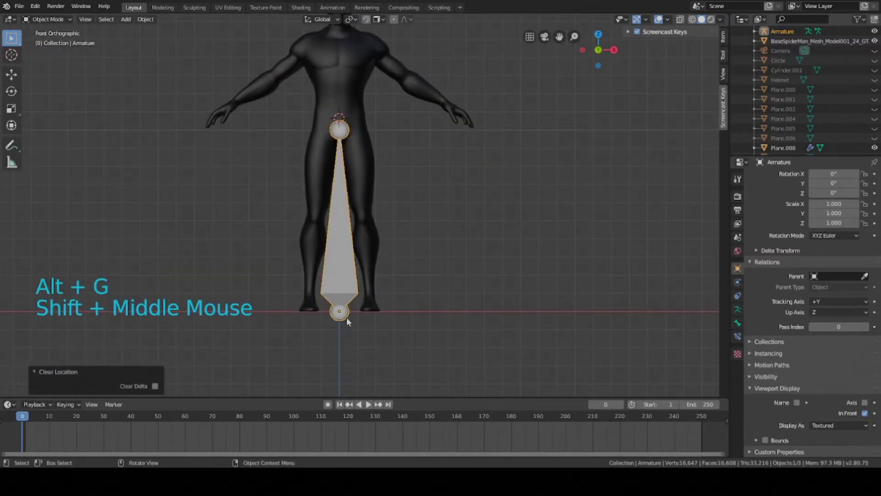
Step: Move the armature up about 1.05 m along Z to the pelvis and scale it down to about 0.167
key("g")
key("z")
left_click(362, 160)
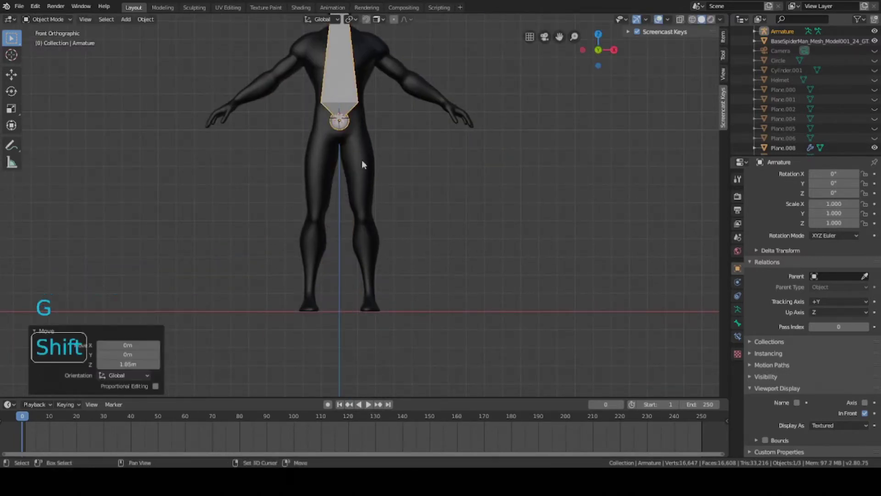
middle_click_drag(363, 164, 359, 262, "shift")
scroll(359, 261, "up", 2)
key("s")
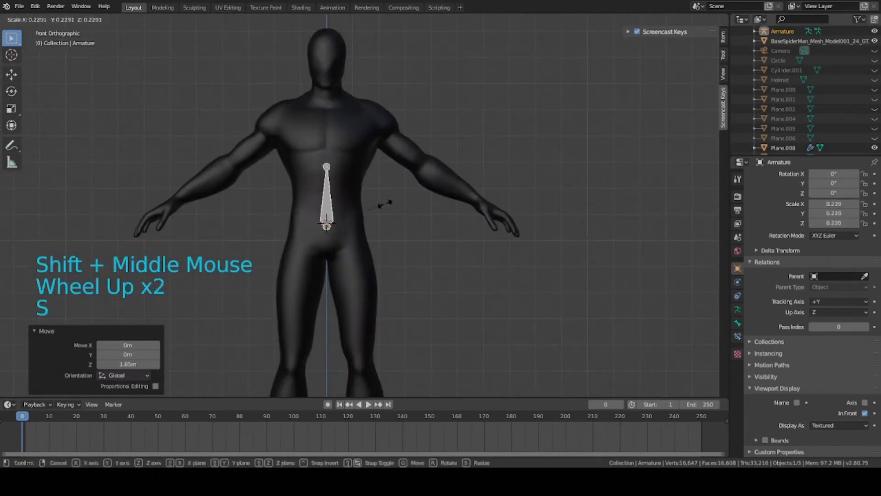
left_click(370, 212)
Step: Adjust the armature's position inside the pelvis, check its placement from the side, and save the file
key("g")
middle_click_drag(370, 212, 325, 223)
key("g")
middle_click(340, 210)
left_click(326, 216)
key("ctrl+s")
key("g")
left_click(327, 229)
key("ctrl+s")
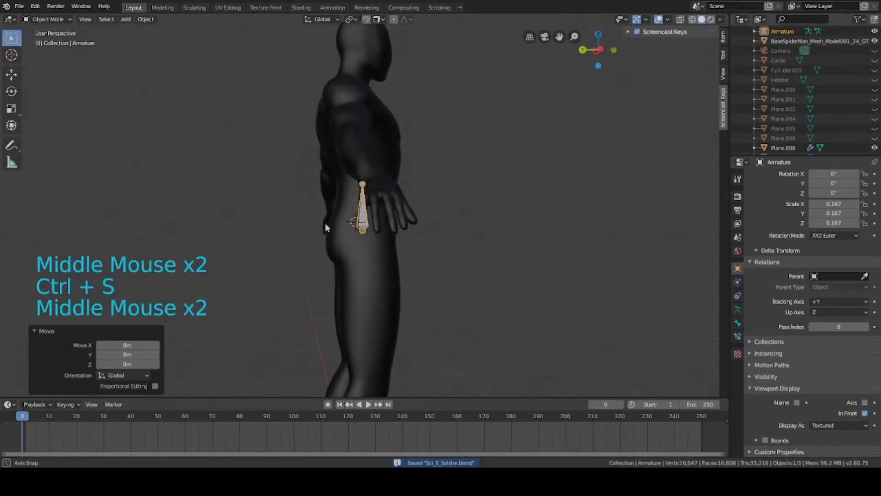
middle_click_drag(302, 337, 328, 265)
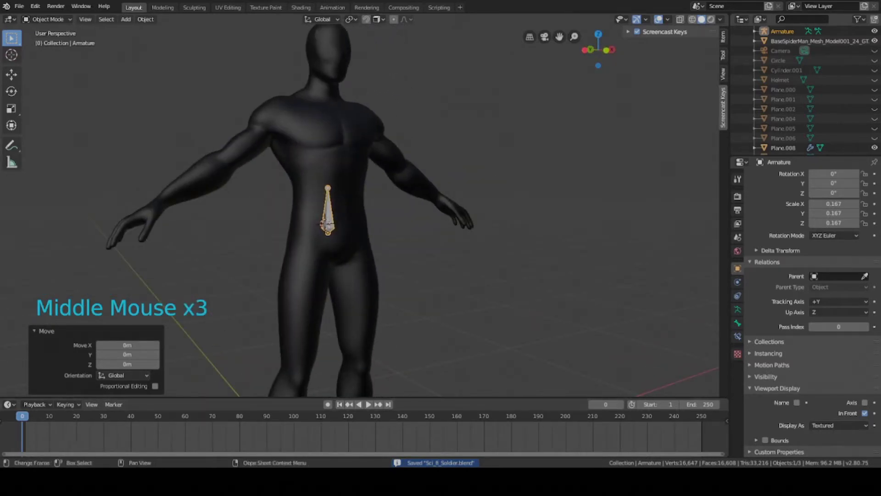
key("ctrl+s")
Step: In front view, enter Edit Mode on the armature, select its whole bone and save the file
key("Tab")
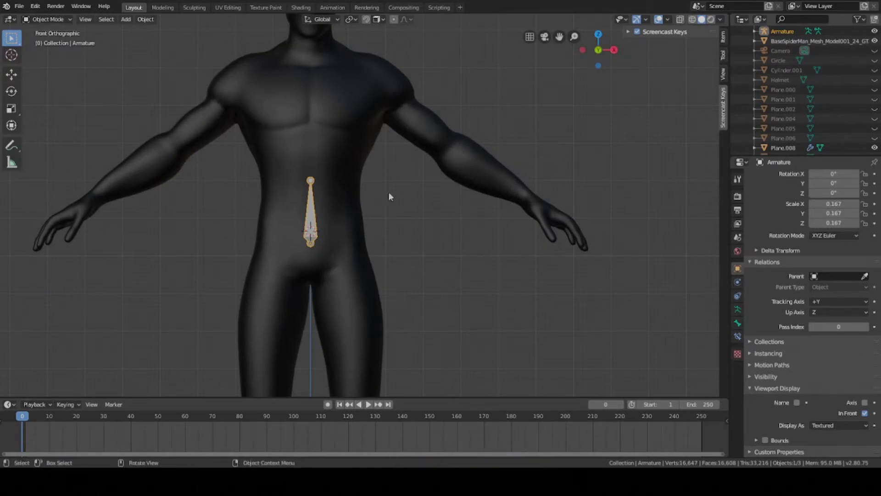
key("ctrl+s")
scroll(349, 232, "up", 3)
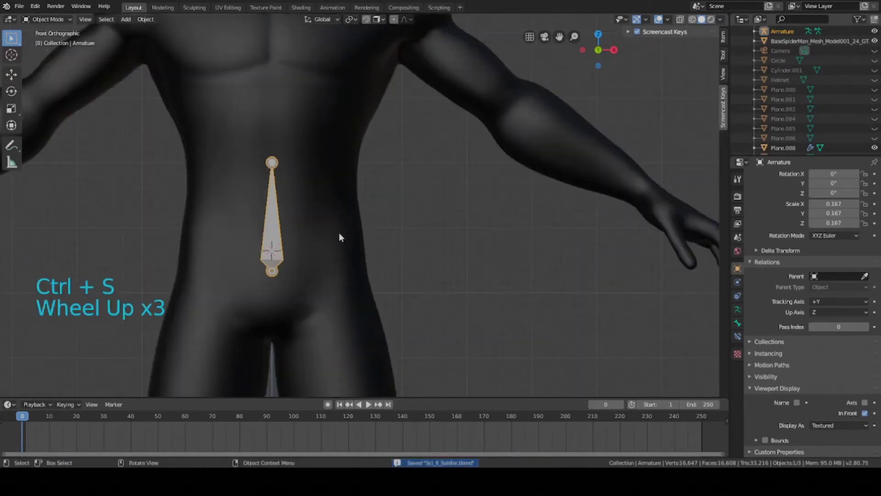
left_click(48, 19)
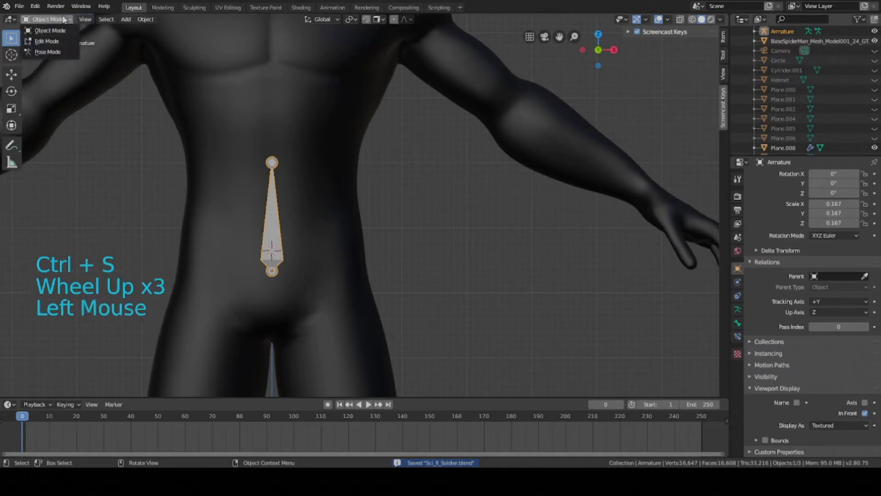
left_click(46, 41)
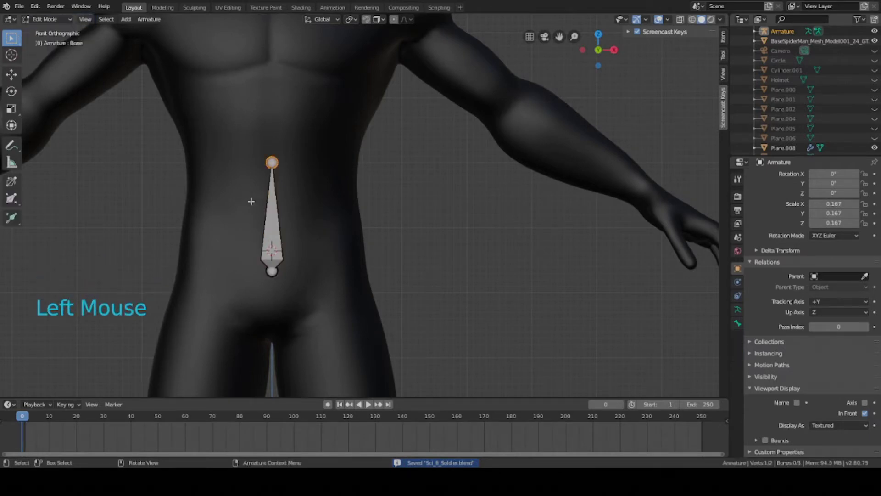
left_click(272, 212)
key("ctrl+s")
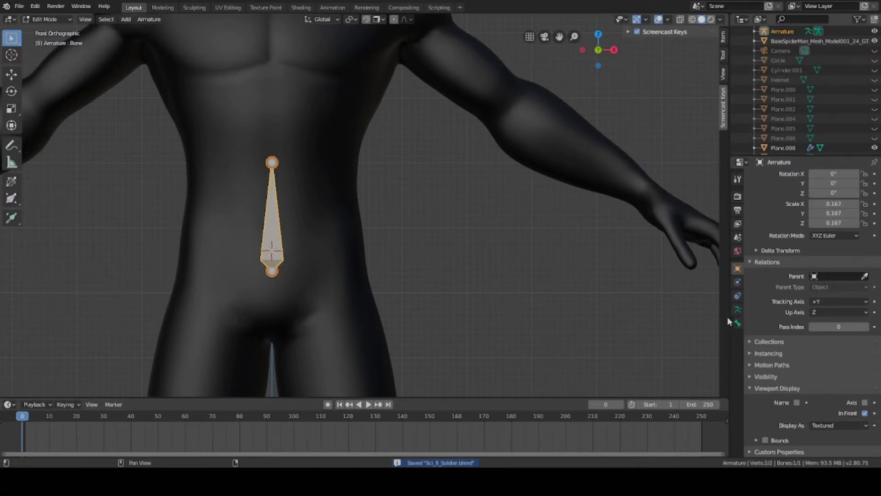
Step: Rename the selected bone to "waist" and save the file
left_click(738, 323)
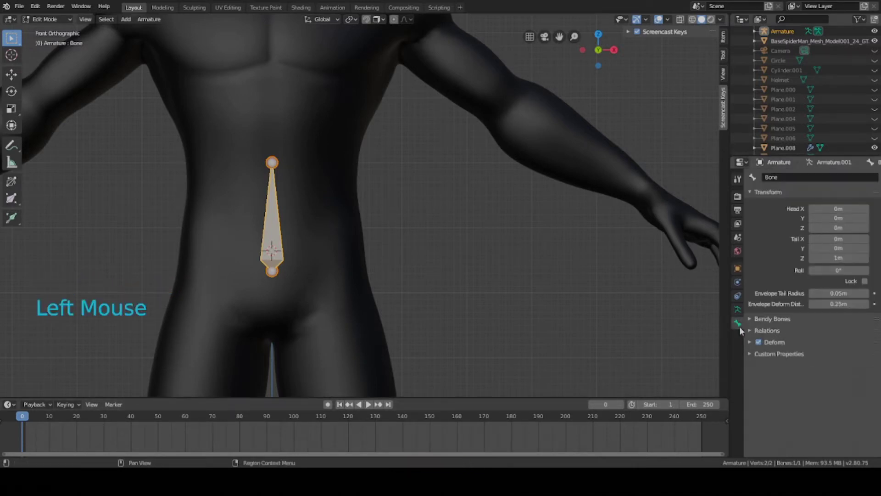
double_click(786, 179)
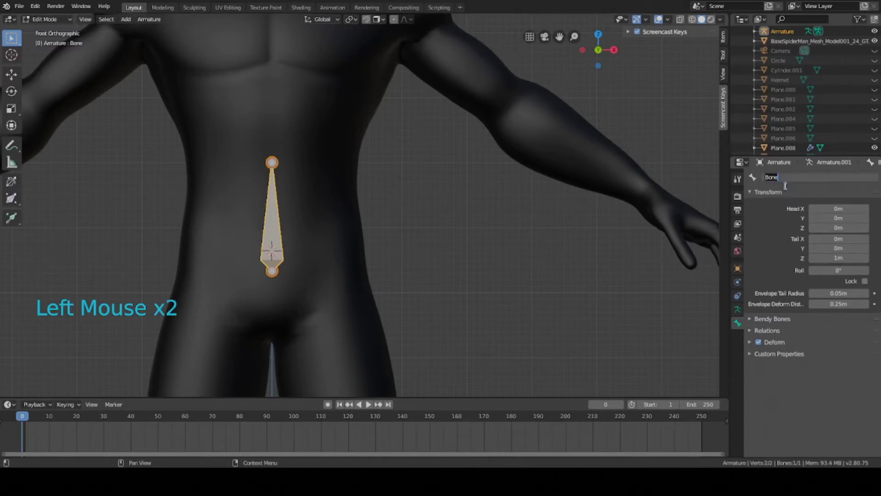
type("wasit")
key("BackSpace")
key("BackSpace")
type("it")
key("Return")
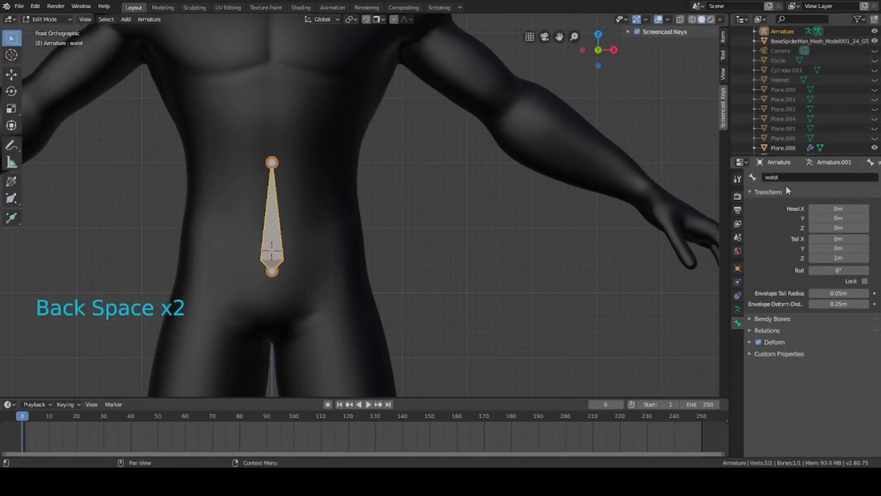
key("ctrl+s")
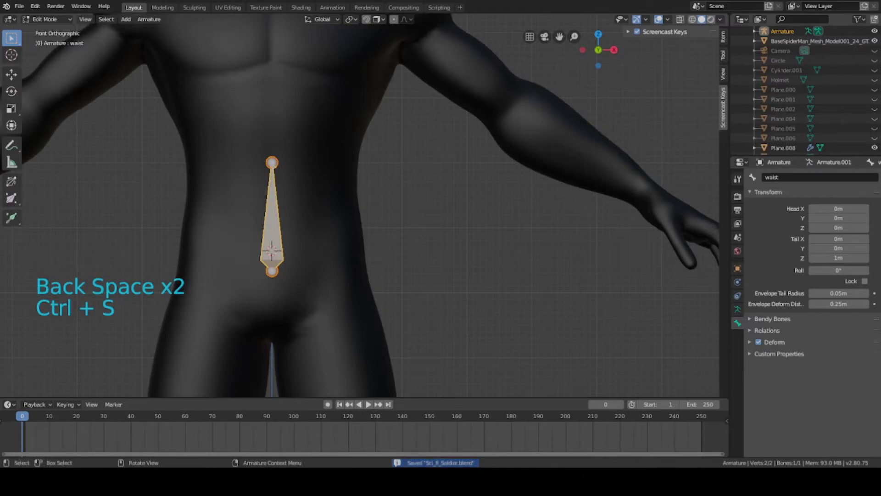
Step: In right side view, extrude a second spine bone about 0.176 m up along Z from the waist bone's tip
left_click(273, 164)
middle_click_drag(274, 165, 324, 235, "shift")
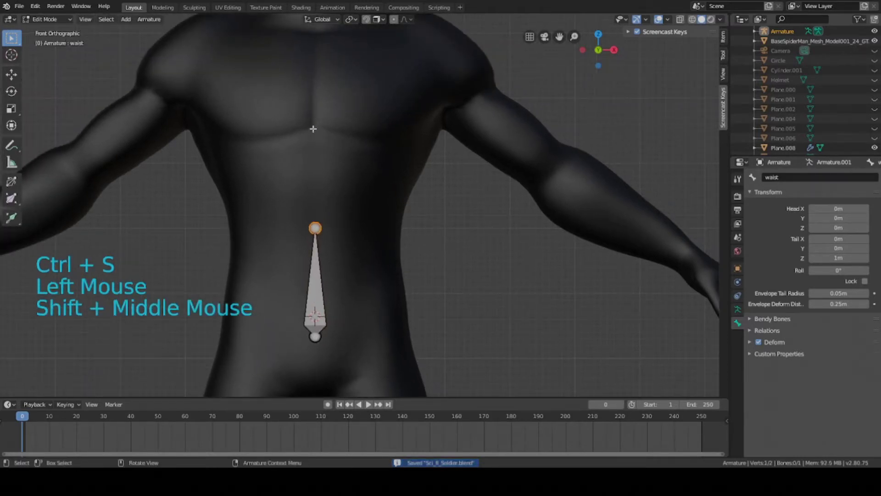
middle_click_drag(313, 129, 323, 220, "shift")
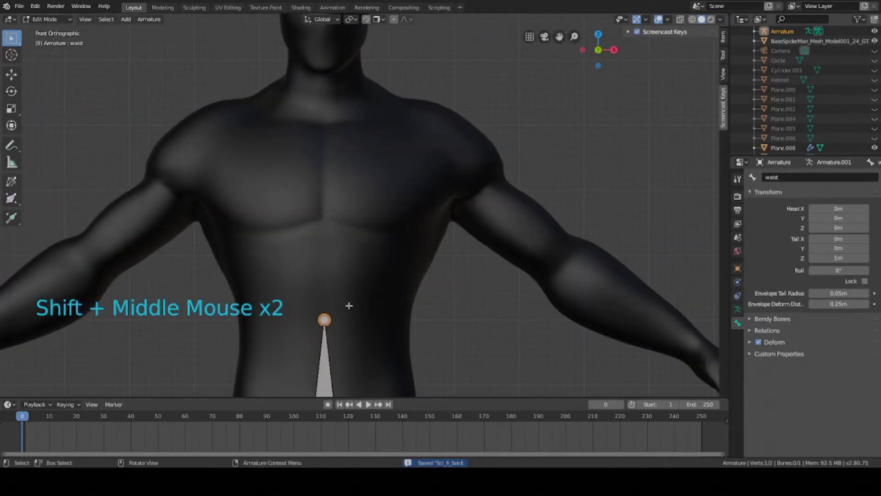
left_click(335, 314)
middle_click_drag(335, 314, 333, 281, "shift")
left_click(326, 289)
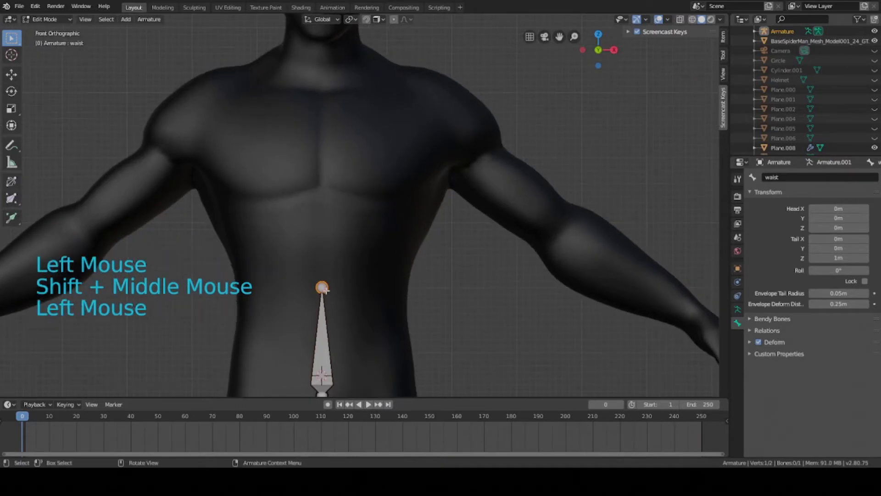
key("KP_3")
key("e")
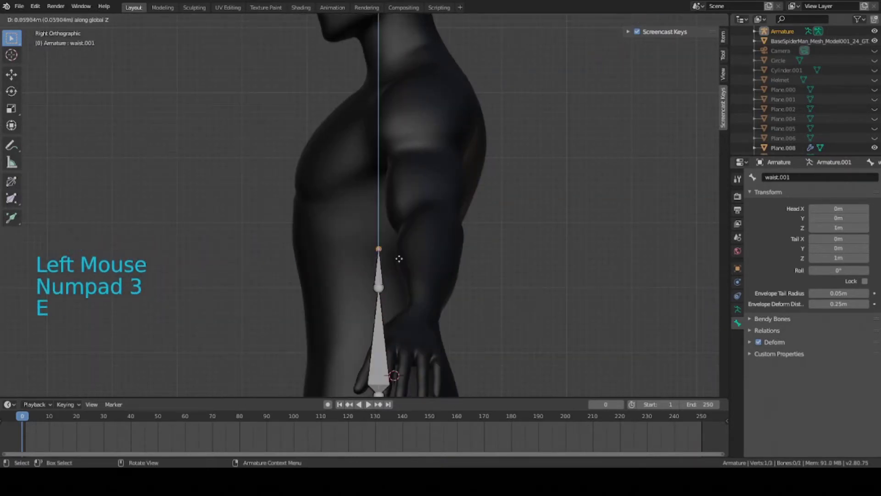
left_click(394, 193)
Step: Move the second bone's tip about 0.022 m along Y toward the back and, in front view, about 0.02 m down; save the file
key("g")
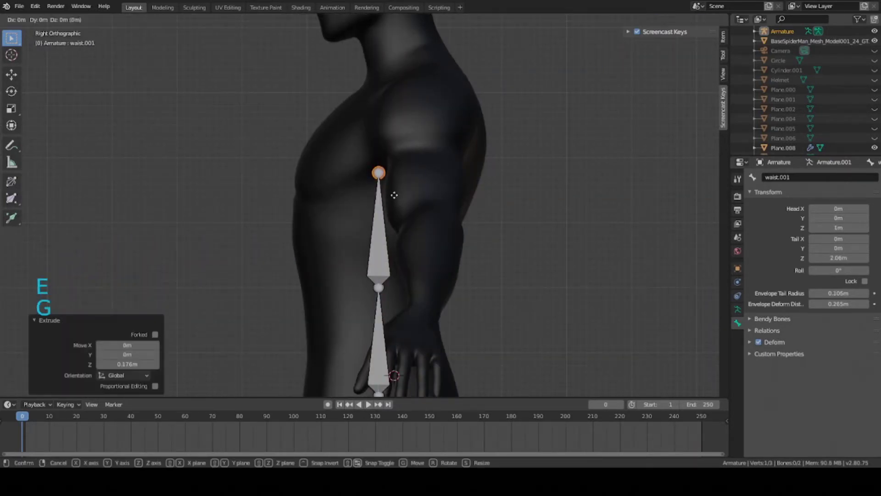
key("y")
left_click(408, 193)
key("ctrl+s")
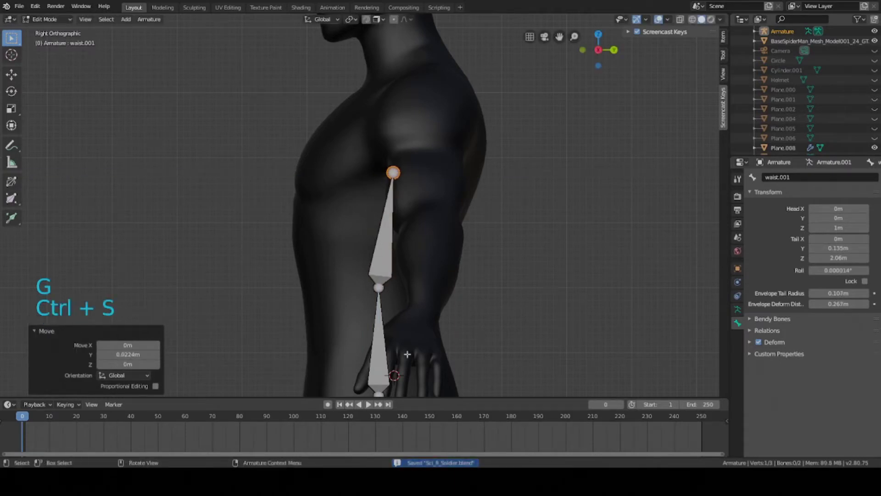
key("KP_1")
key("g")
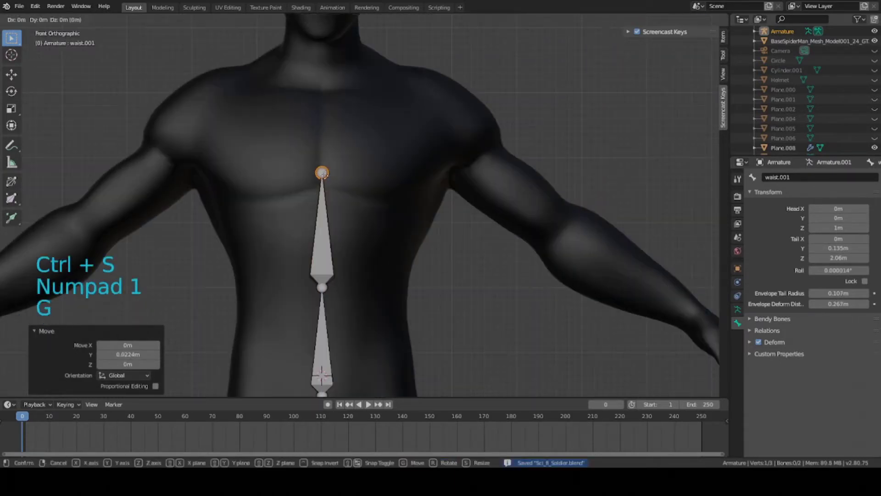
left_click(379, 201)
Step: Extrude a third bone about 0.188 m up to the neck base, shift its tip backward and about 0.0135 m up, and save
middle_click_drag(379, 202, 391, 270, "shift")
key("e")
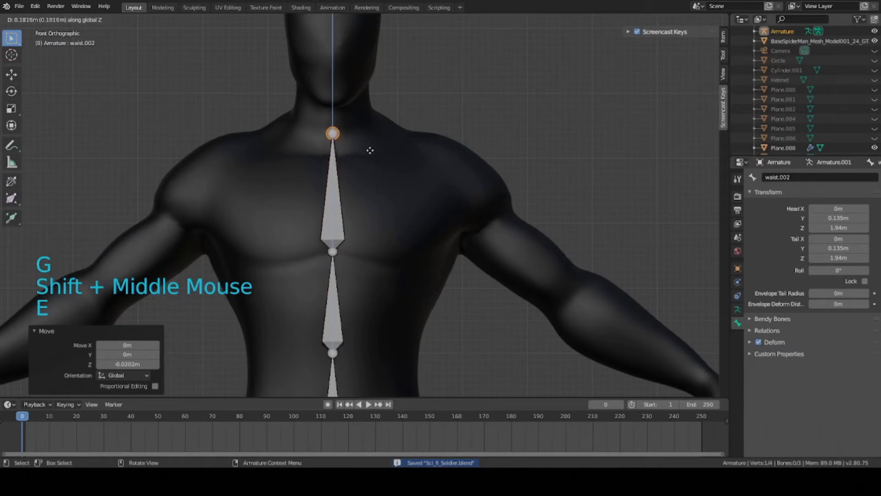
left_click(373, 182)
key("KP_3")
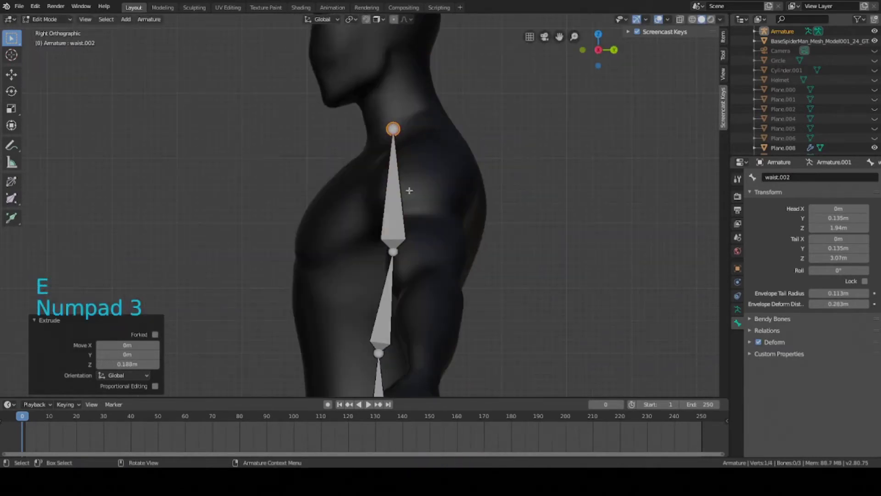
key("g")
key("g")
left_click(429, 182)
key("ctrl+s")
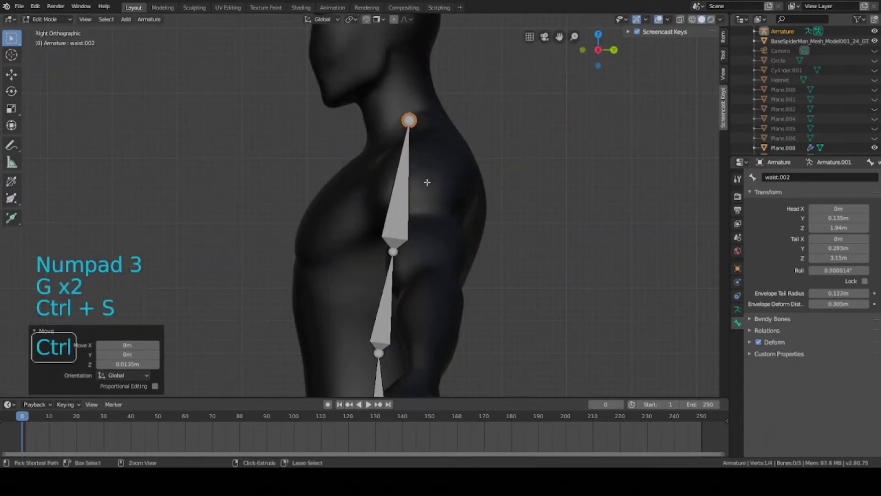
Step: In front view, select the middle spine bone, save the file and rename the bone to "center"
scroll(404, 200, "down", 3)
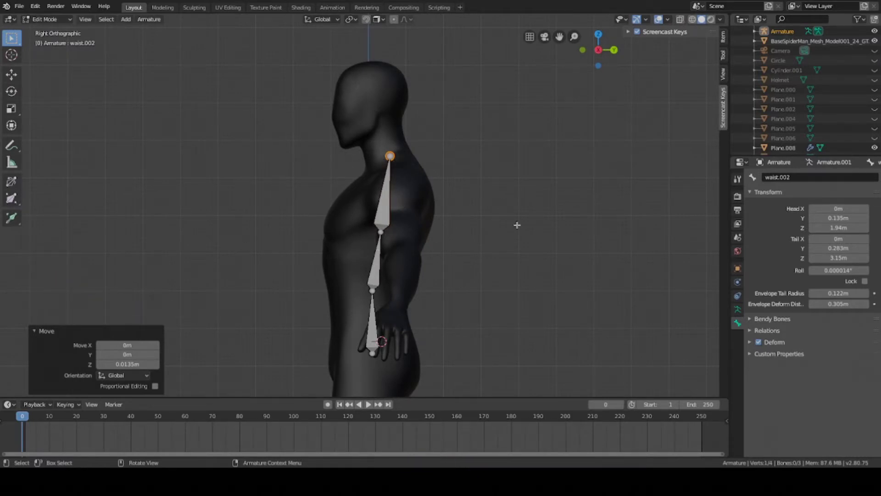
middle_click_drag(344, 242, 434, 204)
key("KP_1")
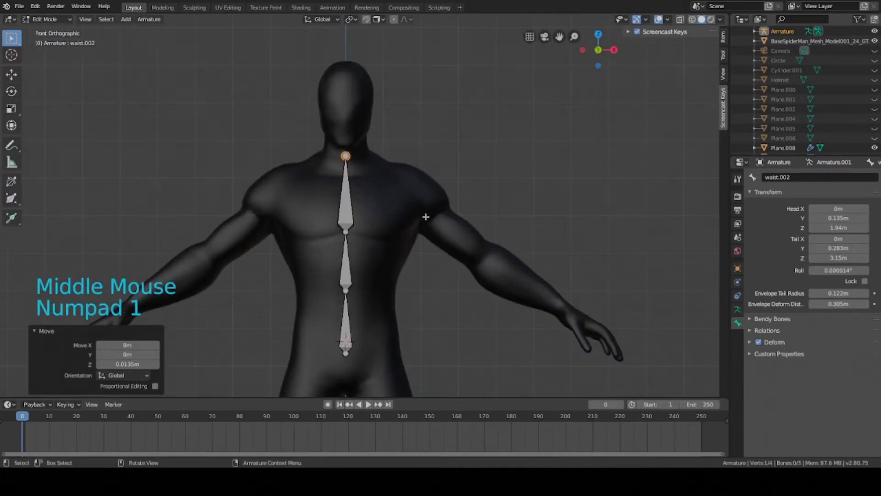
left_click(345, 262)
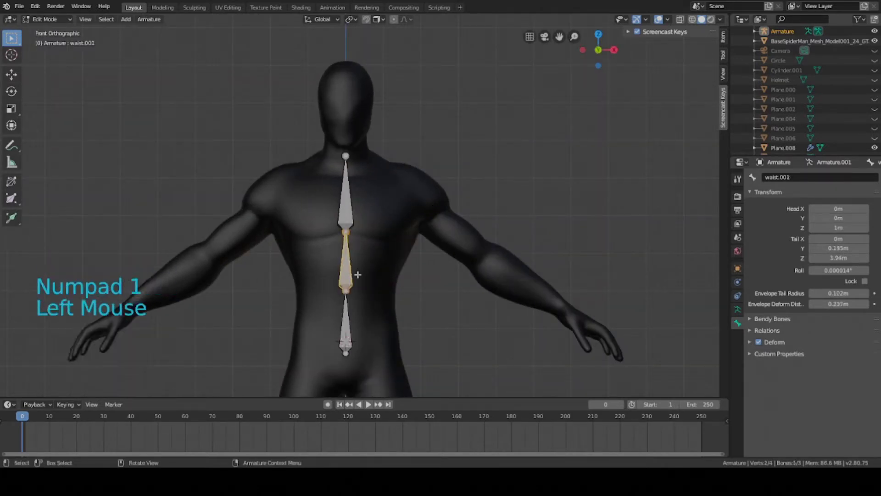
key("ctrl+s")
left_click(801, 178)
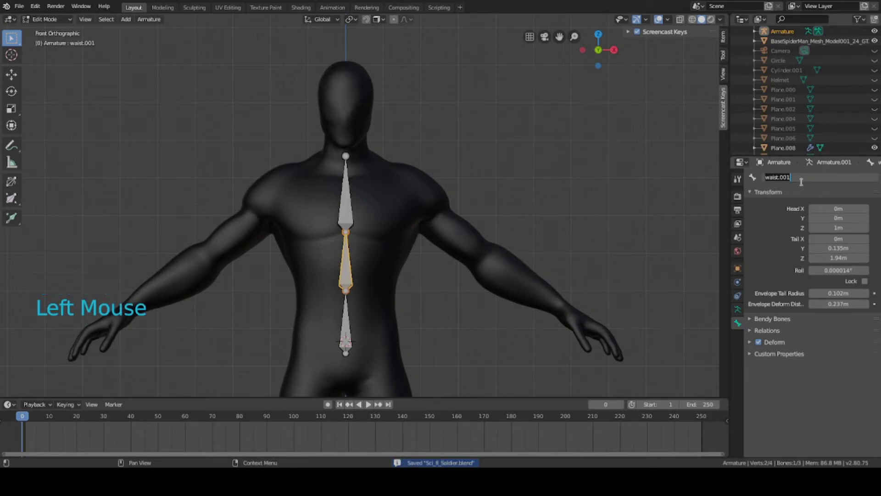
type("center")
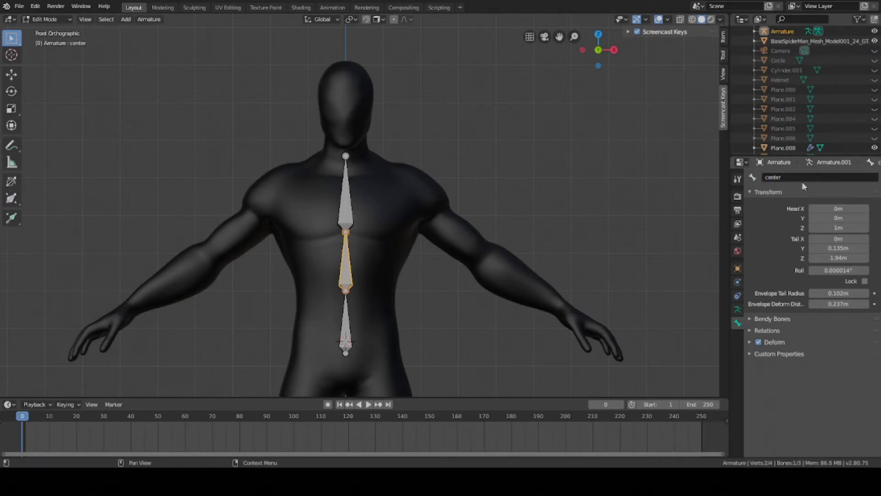
Step: Rename the uppermost spine bone to "chest" and save the file
left_click(352, 205)
double_click(810, 177)
type("c")
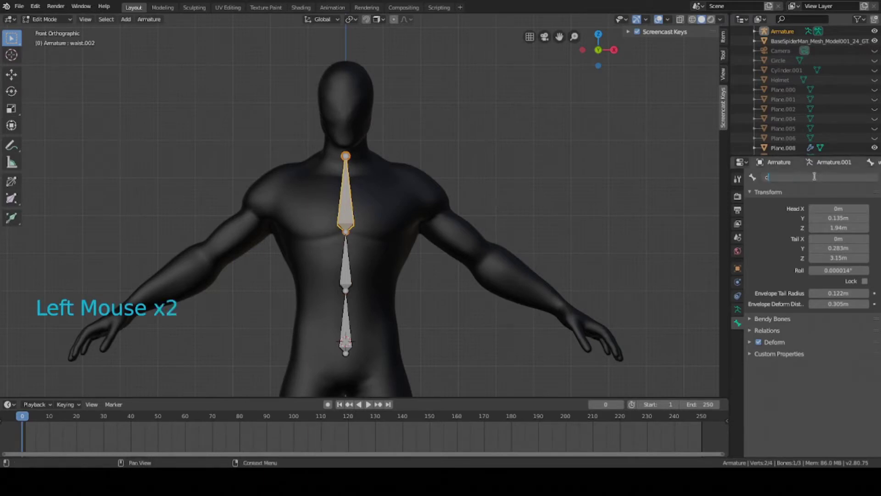
type("hest")
key("Return")
key("ctrl+s")
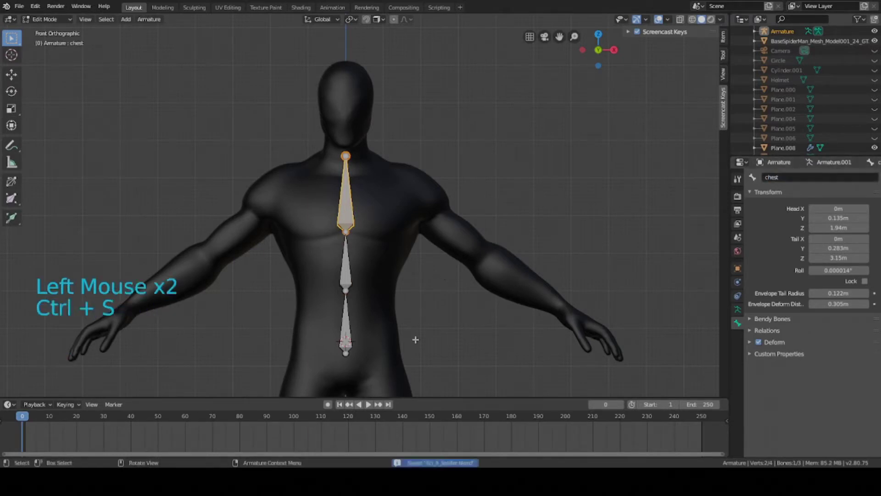
Step: In right side view, extrude a neck bone from the chest bone's tip, about 0.03 m forward and 0.071 m up
scroll(358, 207, "up", 3)
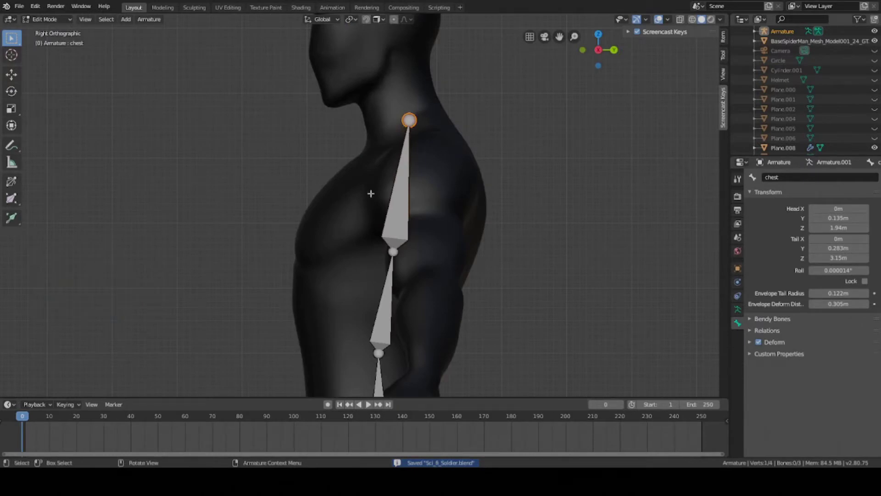
middle_click_drag(370, 193, 412, 188, "shift")
left_click(413, 195)
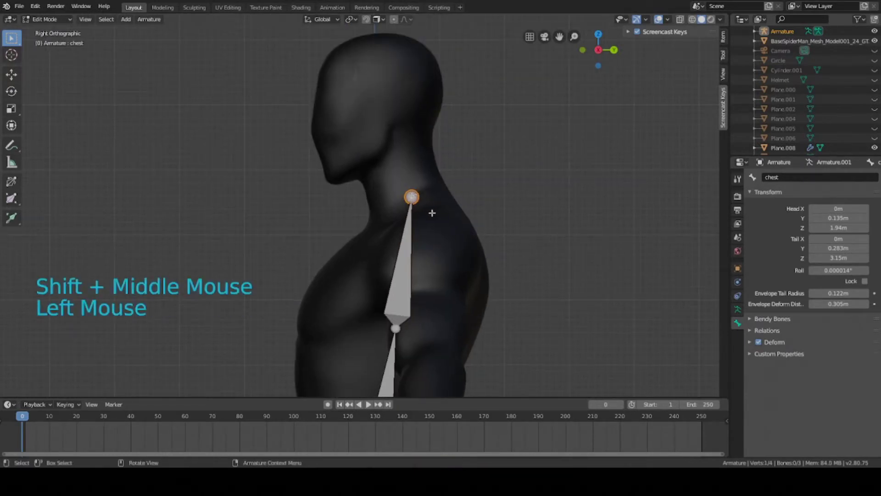
key("e")
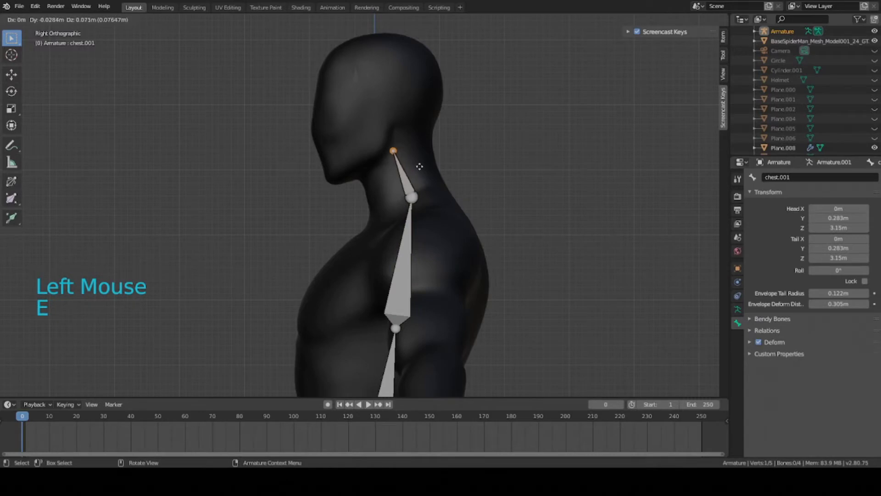
left_click(419, 167)
Step: Extrude a head bone upward from the neck bone's tip and shift the bone slightly forward
key("e")
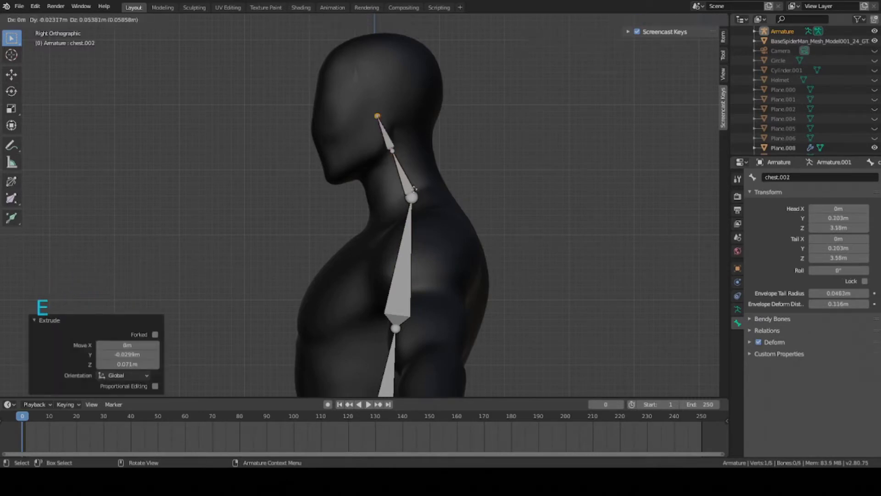
left_click(404, 166)
left_click(395, 144)
key("g")
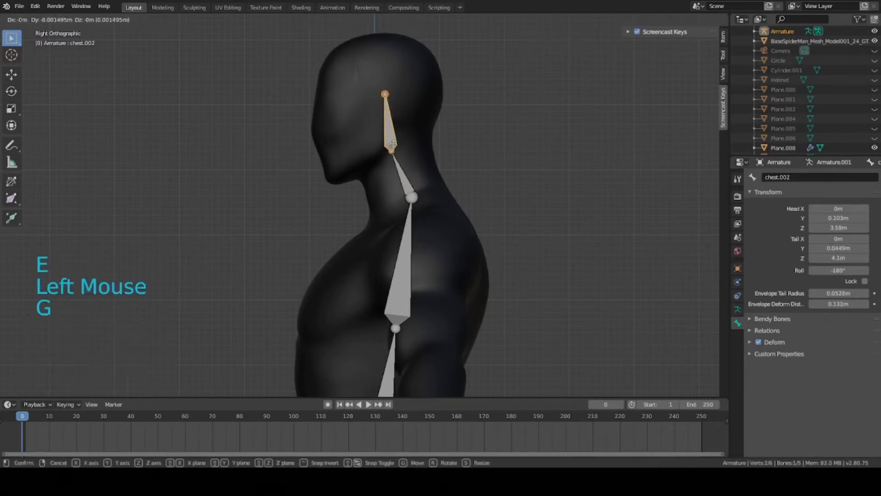
left_click(387, 144)
Step: Raise the head bone's tip about 0.088 m to the crown of the head
left_click(378, 95)
key("g")
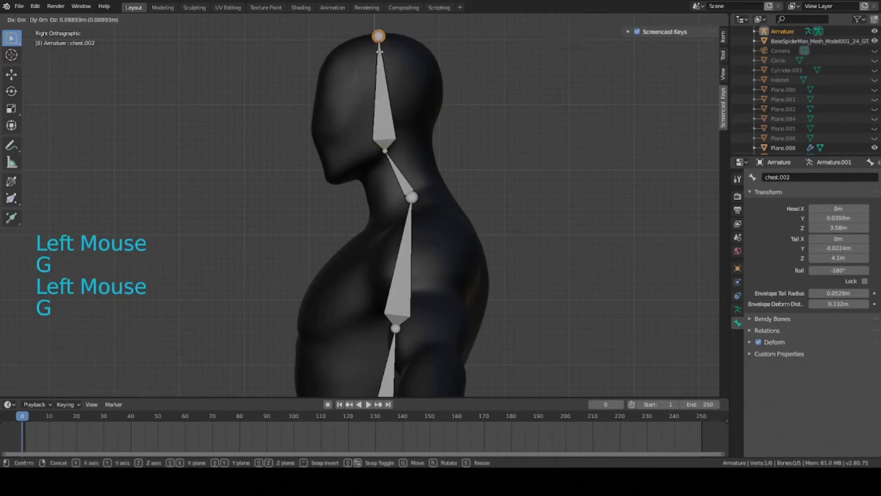
left_click(378, 49)
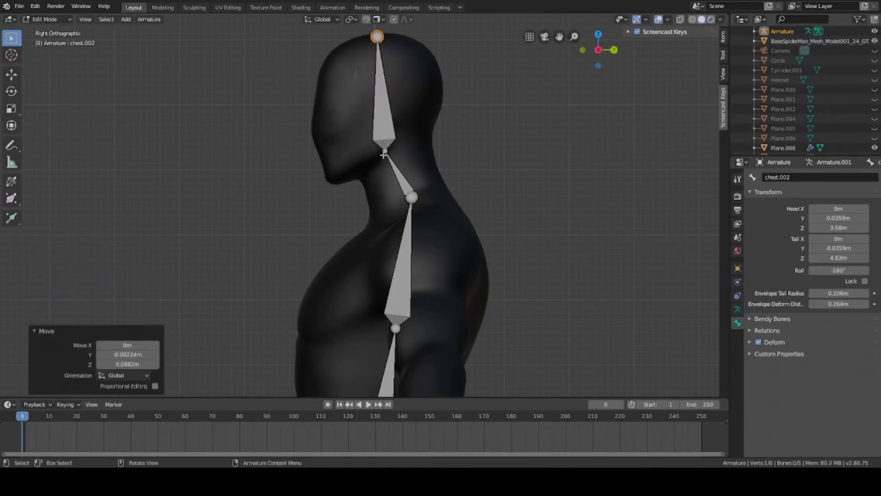
Step: Lower the head bone's tip to mid-head height, shift the neck-head joint slightly backward and save the file
left_click(377, 36)
key("g")
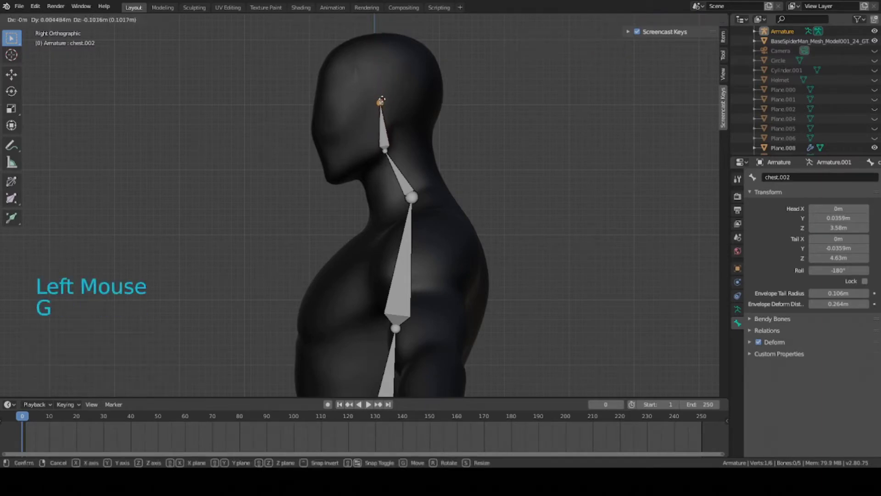
left_click(378, 92)
key("g")
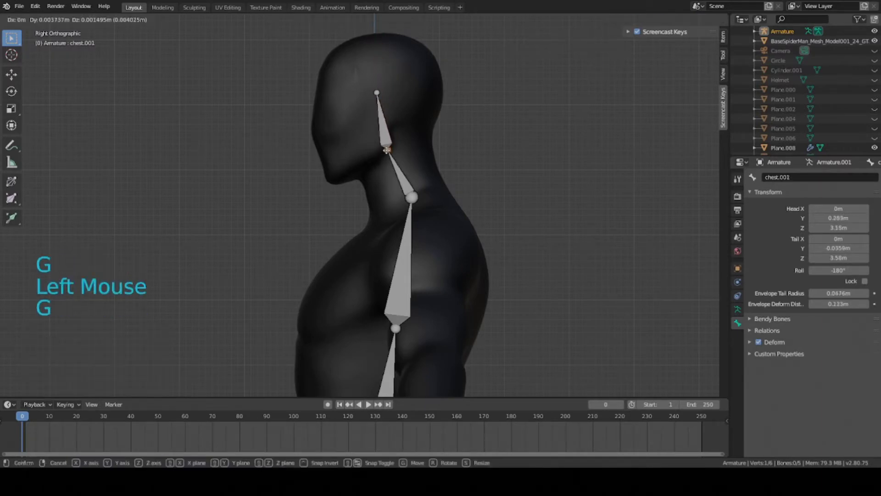
left_click(388, 150)
key("ctrl+s")
Step: Rename the uppermost bone to "head"
left_click(434, 173)
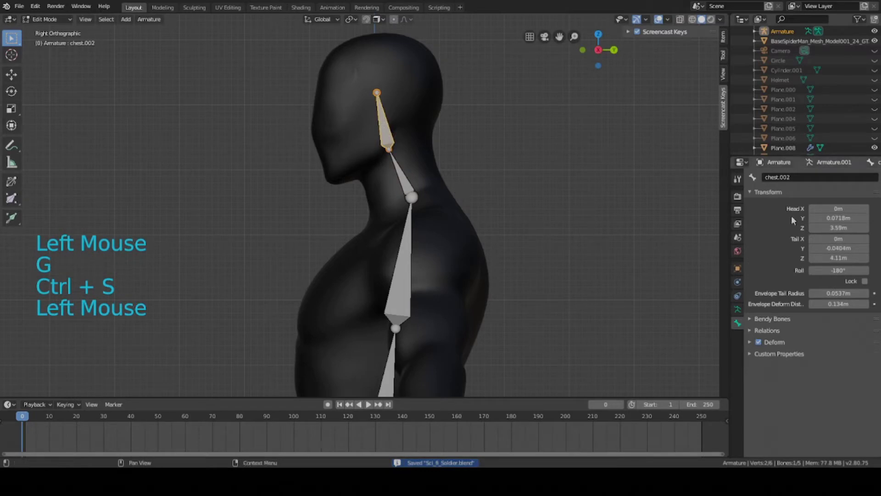
double_click(792, 178)
type("head")
key("Return")
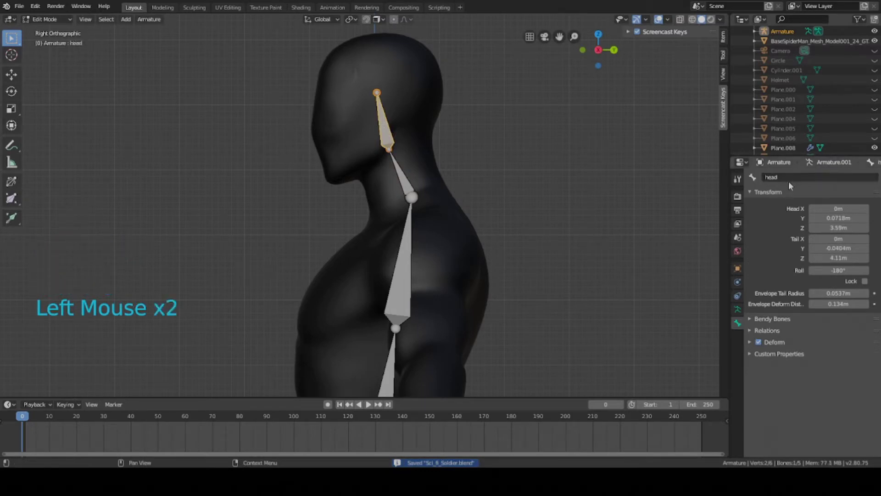
Step: Rename the bone between the chest and head bones to "neck" and save the file
left_click(399, 172)
left_click(798, 179)
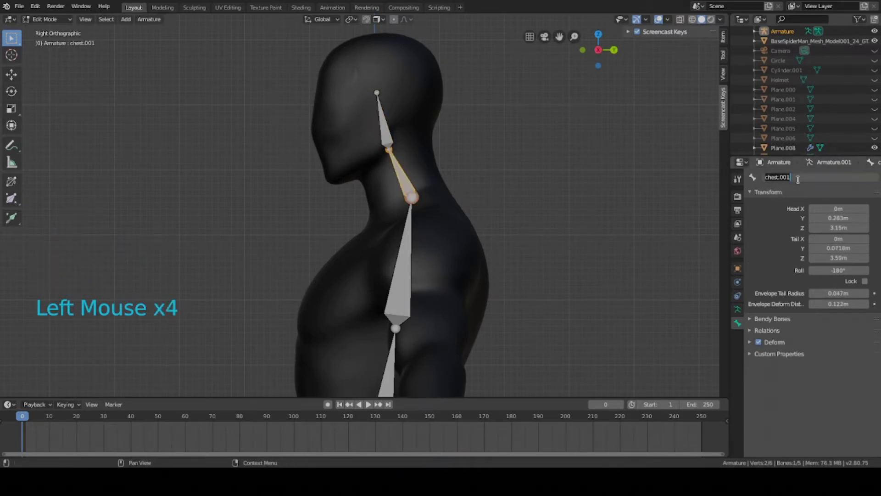
type("neck")
key("Return")
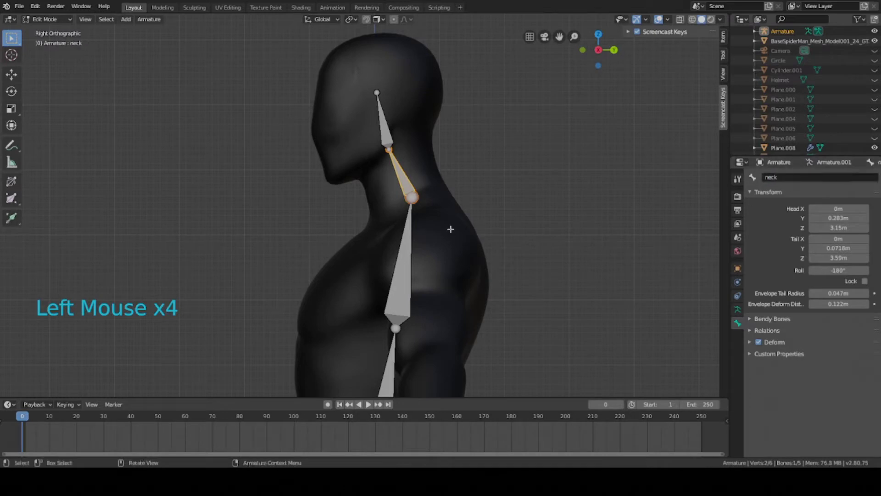
key("ctrl+s")
Step: Lower the neck-head joint slightly, move the head bone's tip about 0.0105 m up and 0.004 m backward, and save
left_click(386, 154)
key("g")
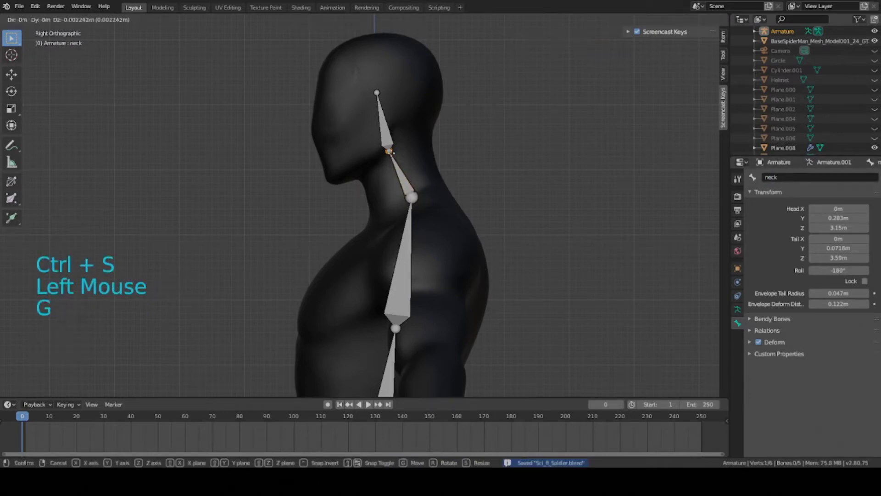
left_click(382, 91)
key("g")
left_click(381, 82)
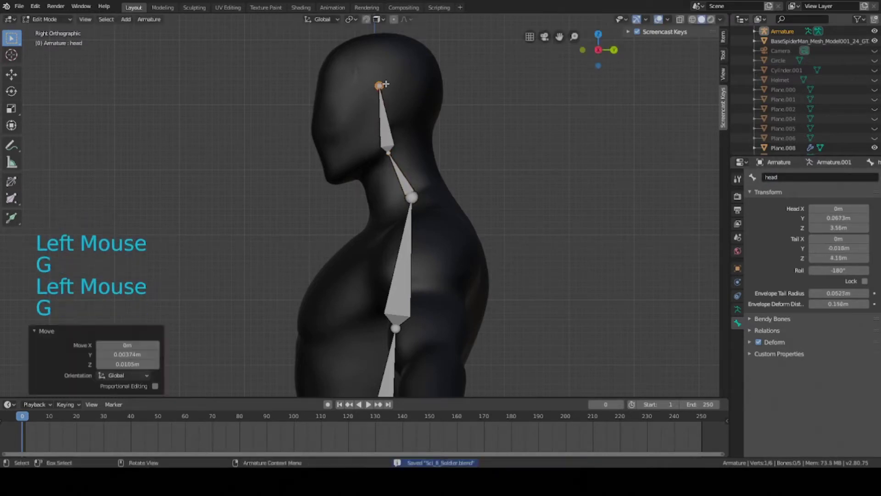
key("KP_1")
middle_click_drag(422, 169, 505, 193)
key("ctrl+s")
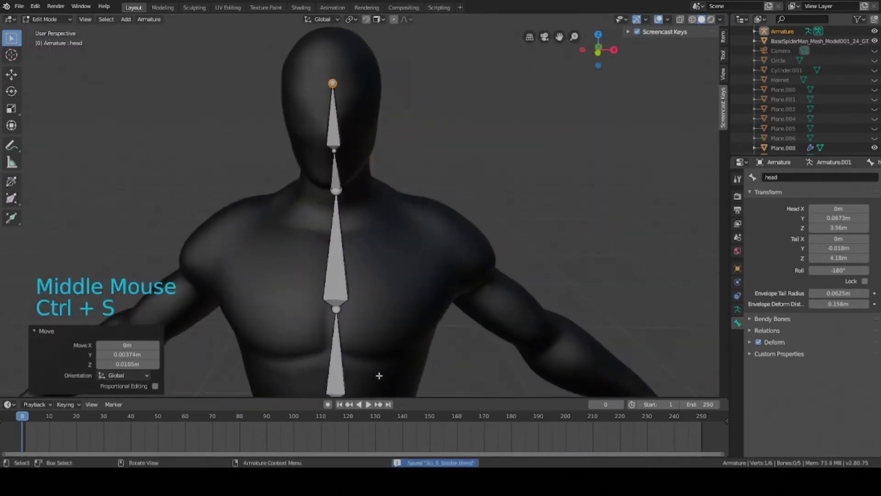
Step: In front view, save the file and duplicate the chest bone about 0.167 m toward the character's left shoulder and 0.0404 m up
key("g")
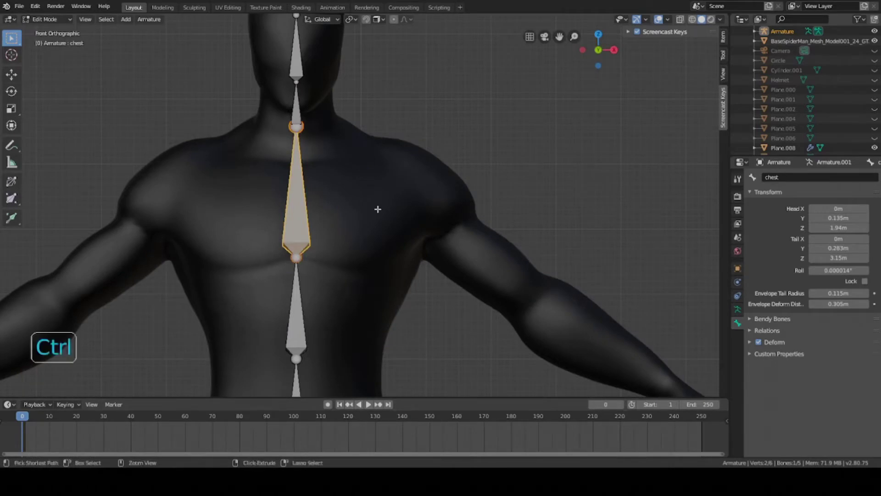
key("ctrl+s")
left_click(301, 158)
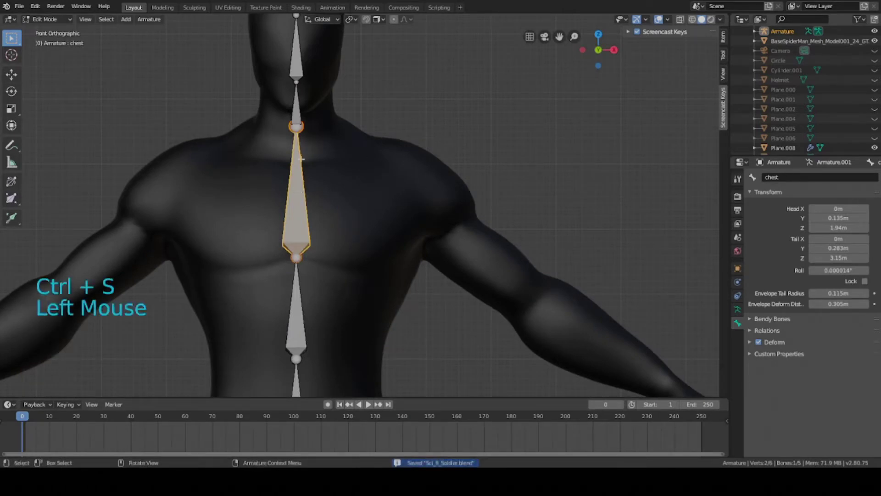
left_click(291, 212)
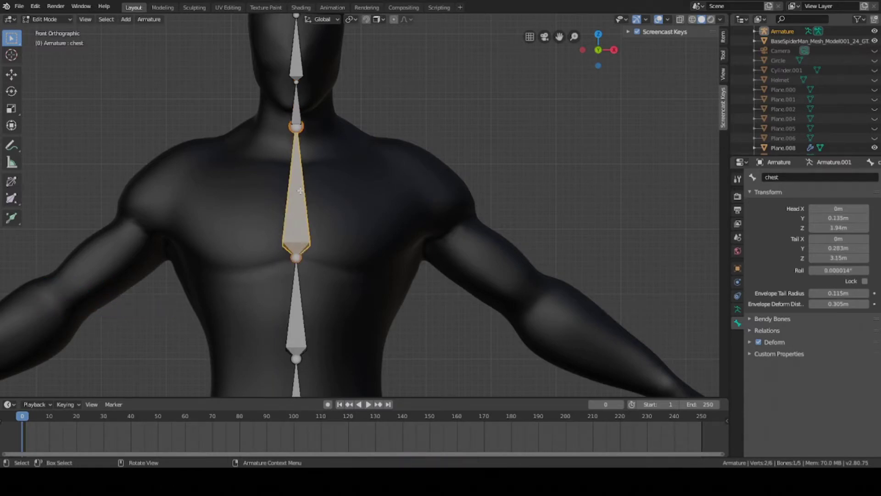
key("shift+d")
left_click(416, 179)
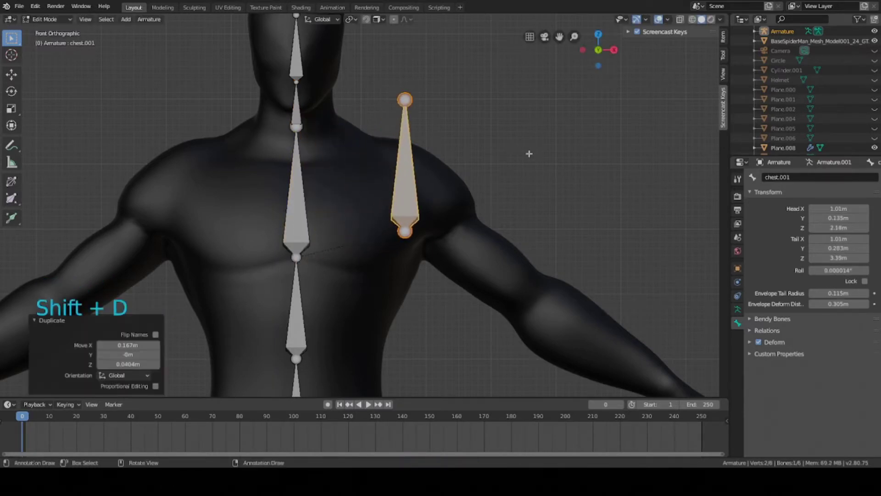
key("r")
right_click(543, 182)
key("r")
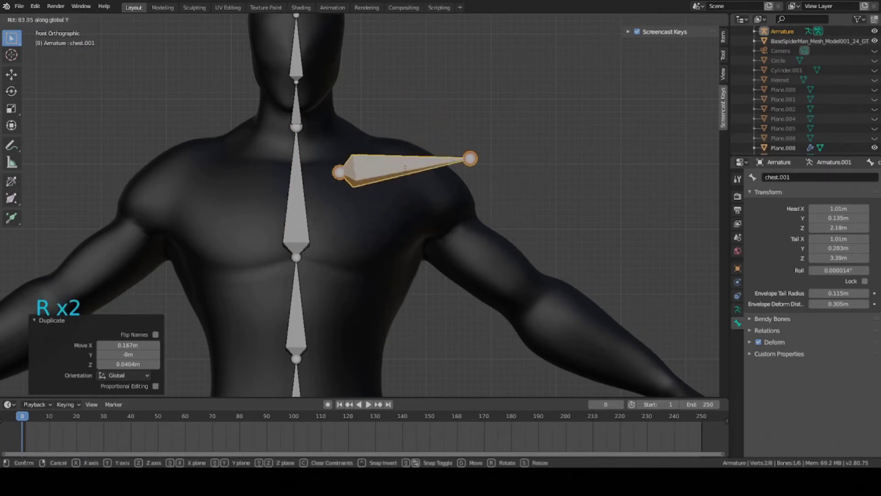
right_click(413, 212)
Step: Rotate the duplicated bone by 90° in front view so it points outward toward the shoulder
type("r")
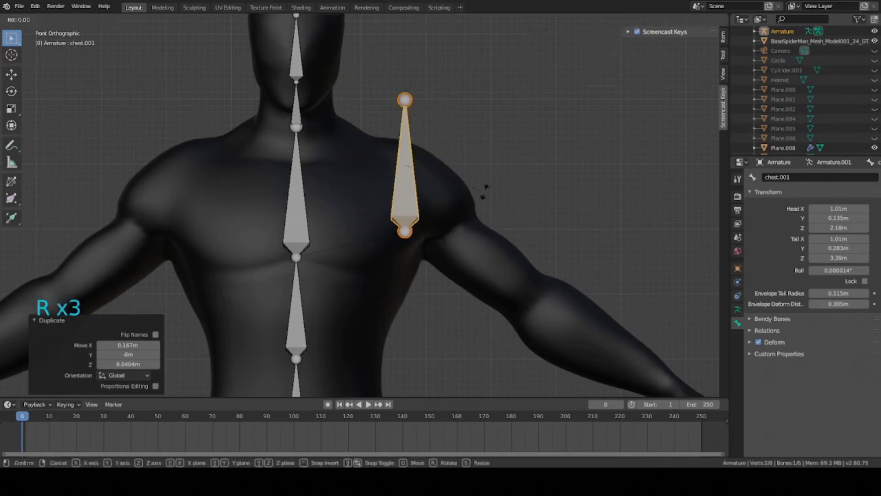
type("90")
key("Return")
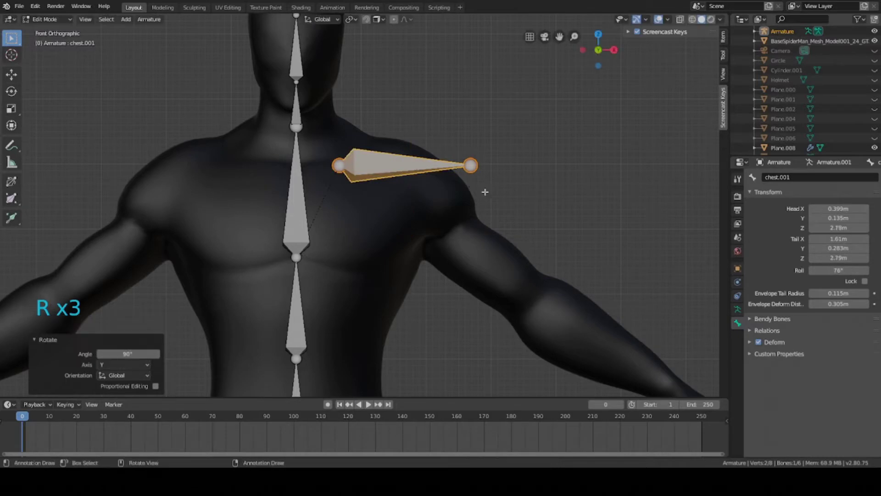
Step: Display the duplicated bone's head, tail and roll transform properties in the viewport
middle_click_drag(420, 186, 422, 164)
key("n")
key("n")
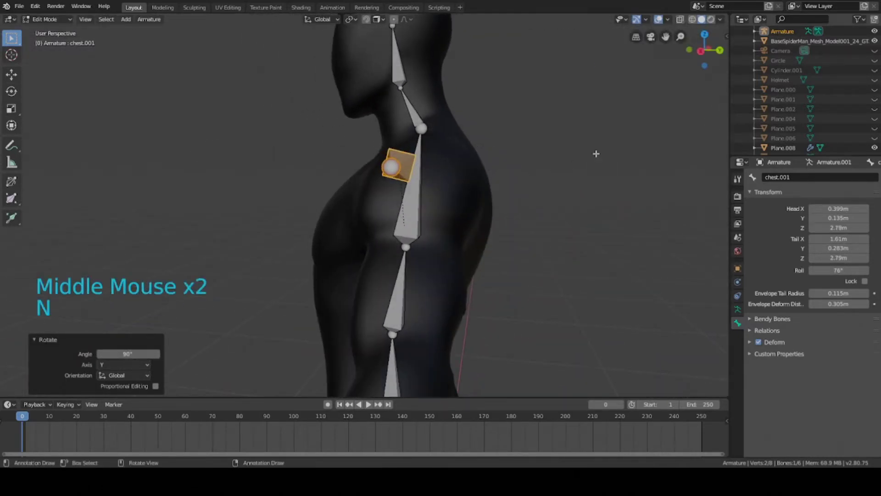
left_click(723, 74)
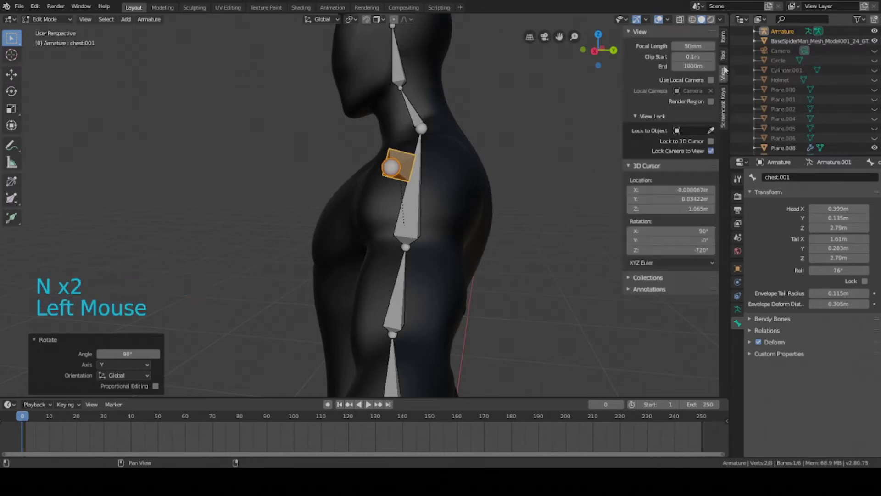
left_click(724, 55)
left_click(723, 37)
left_click(724, 107)
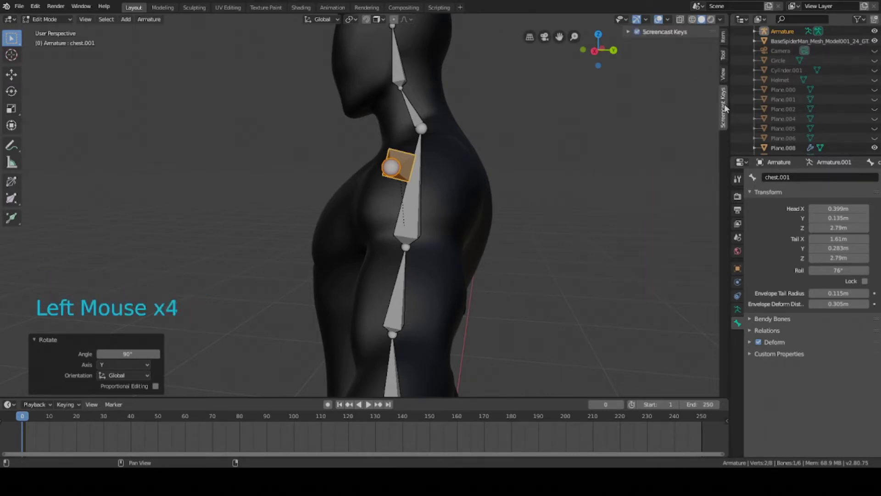
left_click(723, 39)
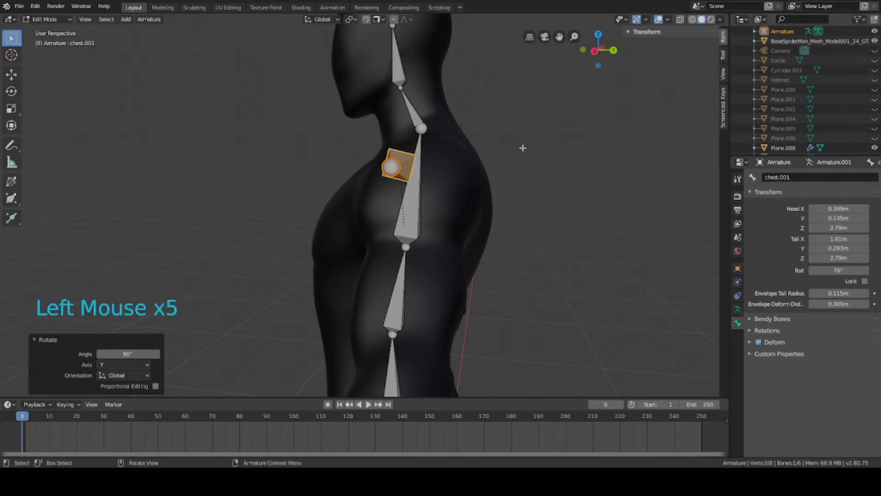
key("n")
key("n")
left_click(629, 33)
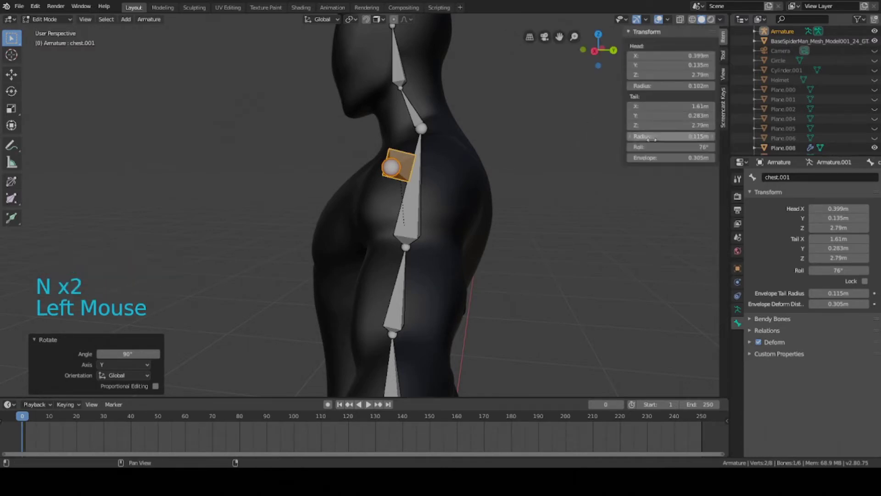
Step: Set the duplicated bone's roll to 90°
left_click_drag(667, 147, 662, 147)
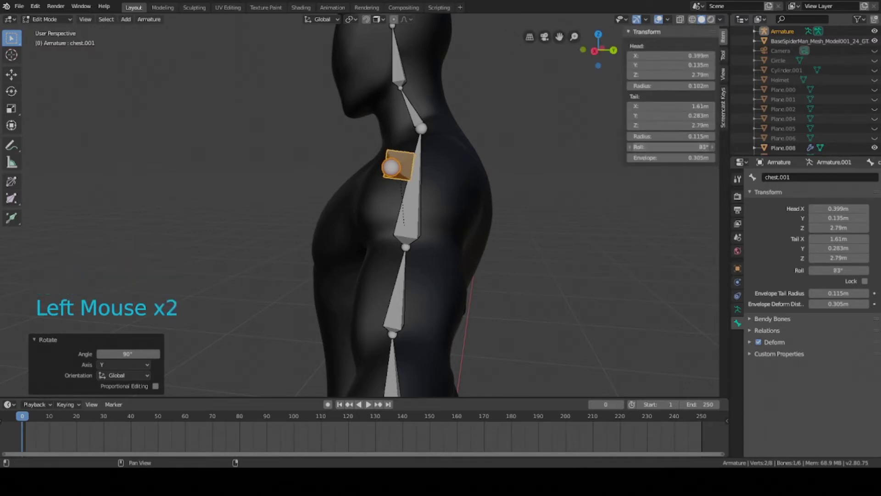
left_click(669, 147)
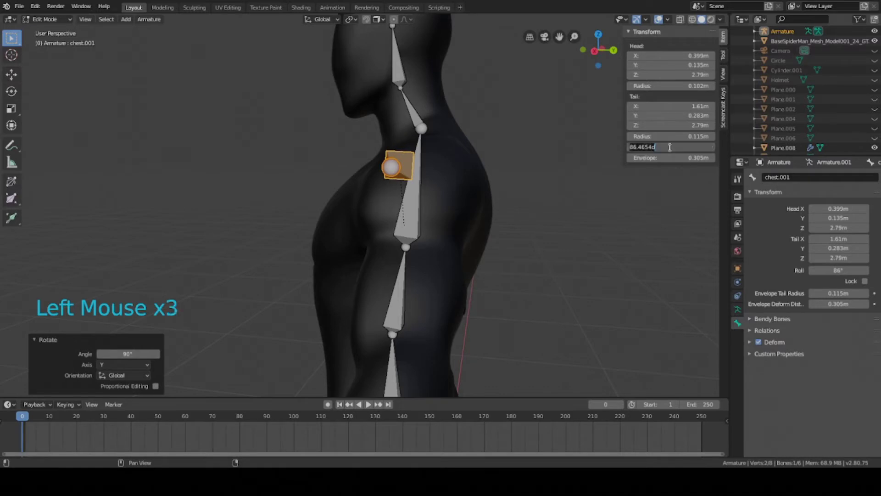
type("90")
key("Return")
Step: In top view, move the duplicated bone's inner end backward and outward to about X 0.556 m, Y 0.413 m
middle_click_drag(459, 207, 416, 220)
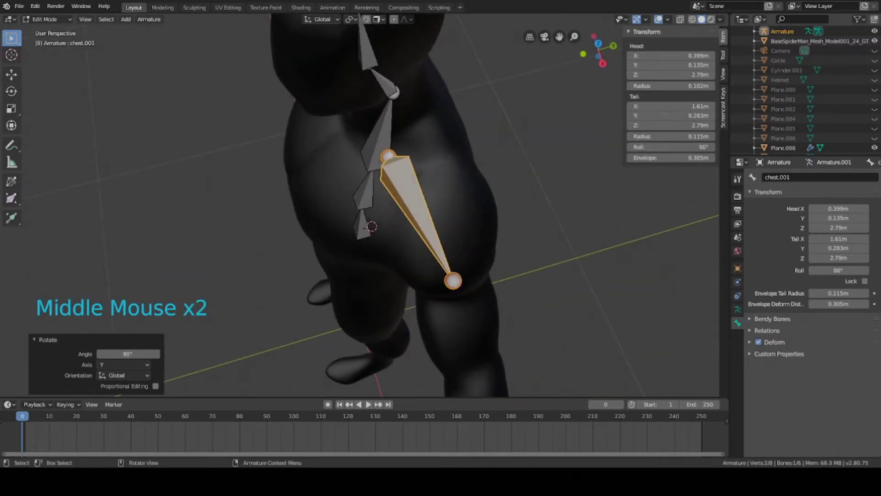
left_click(416, 221)
key("KP_7")
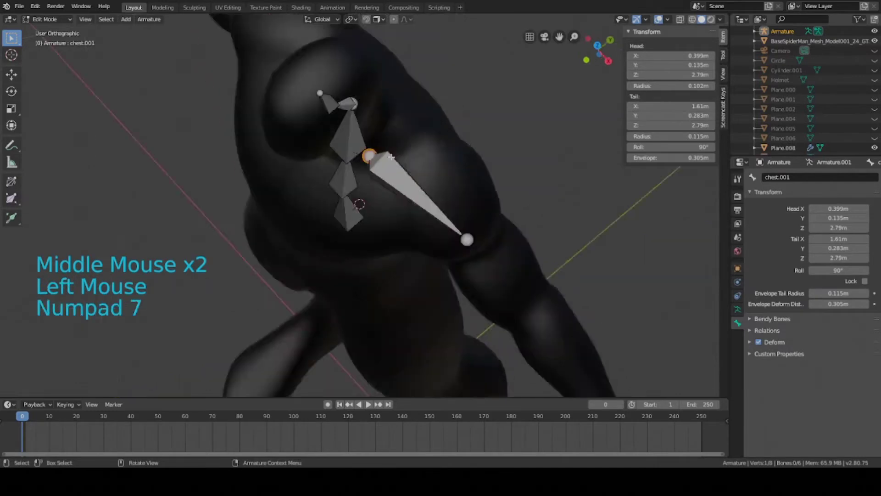
key("g")
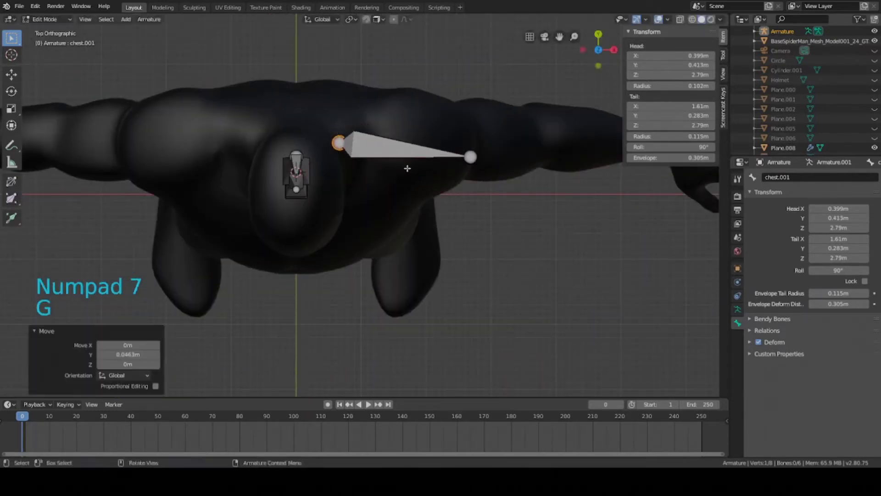
key("g")
Step: Shorten the duplicated bone by moving its outer tip inward and backward to about X 0.79 m, Y 0.444 m
left_click(471, 157)
key("g")
key("x")
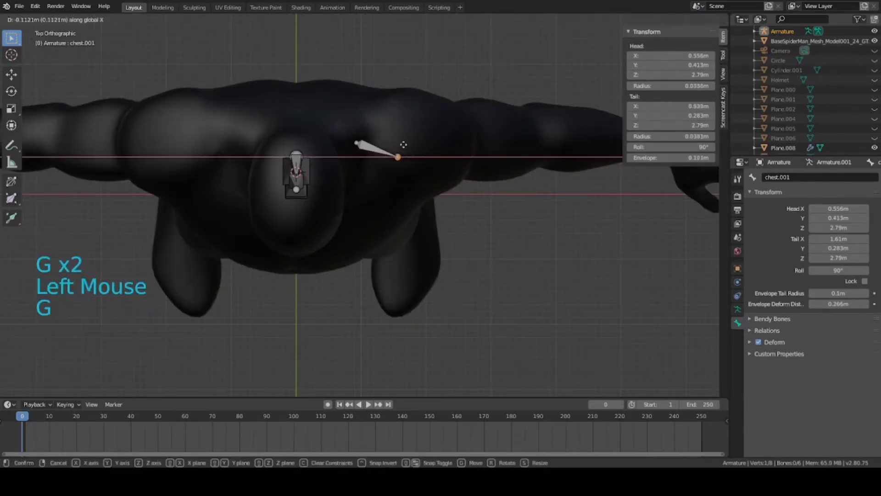
key("g")
Step: Move the whole shortened bone about 0.0105 m backward along the Y axis
left_click(360, 146)
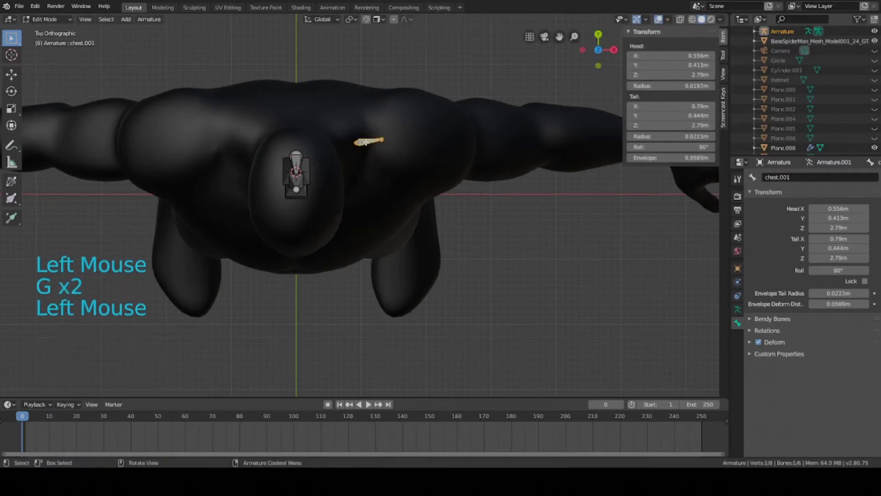
key("g")
key("y")
key("Return")
Step: In front view, move the shortened bone about 0.005 m inward and 0.002 m up, and save the file
middle_click_drag(367, 134, 406, 96)
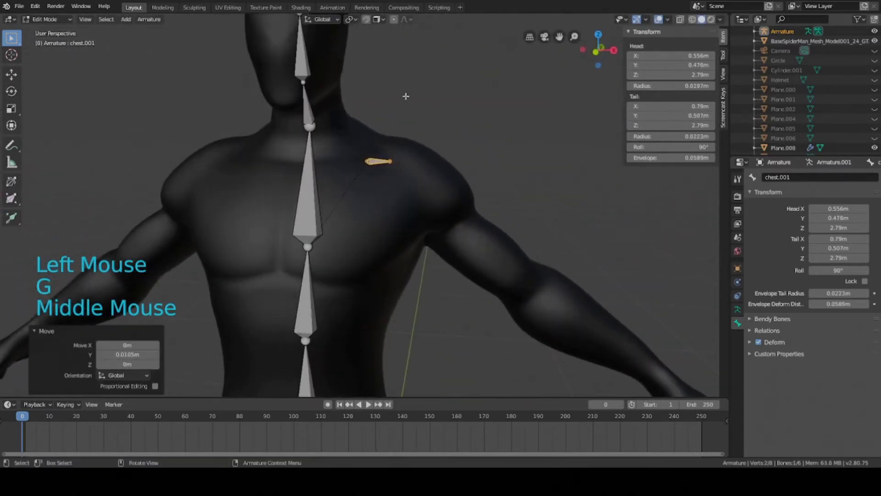
key("KP_1")
key("g")
left_click(403, 152)
key("ctrl+s")
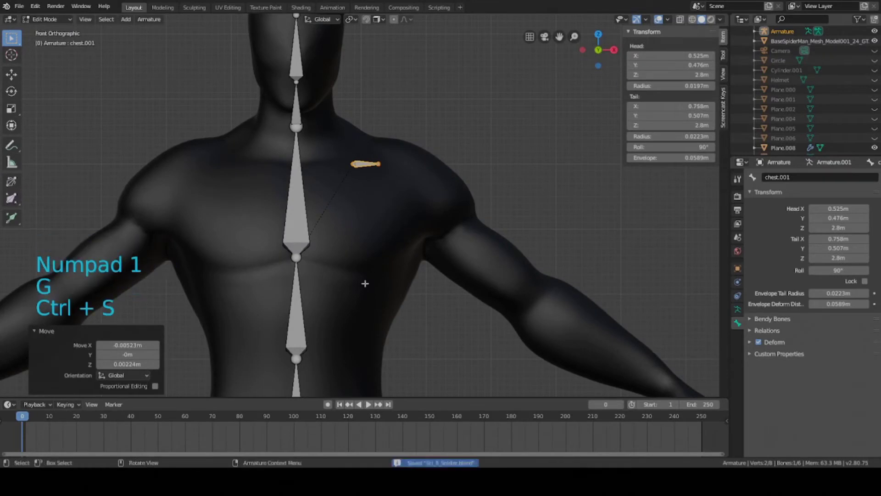
Step: Rename the short bone at the left shoulder as shoulder.L and save the file
left_click(797, 178)
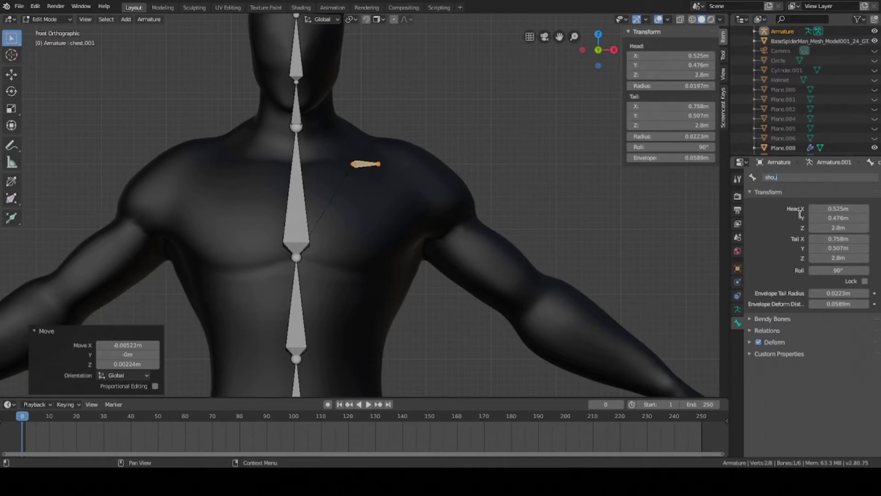
type(".L")
key("Return")
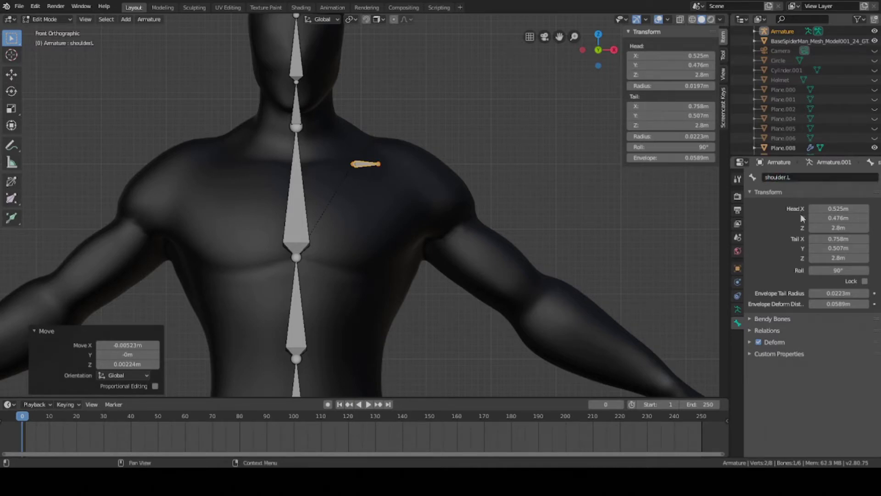
key("ctrl+s")
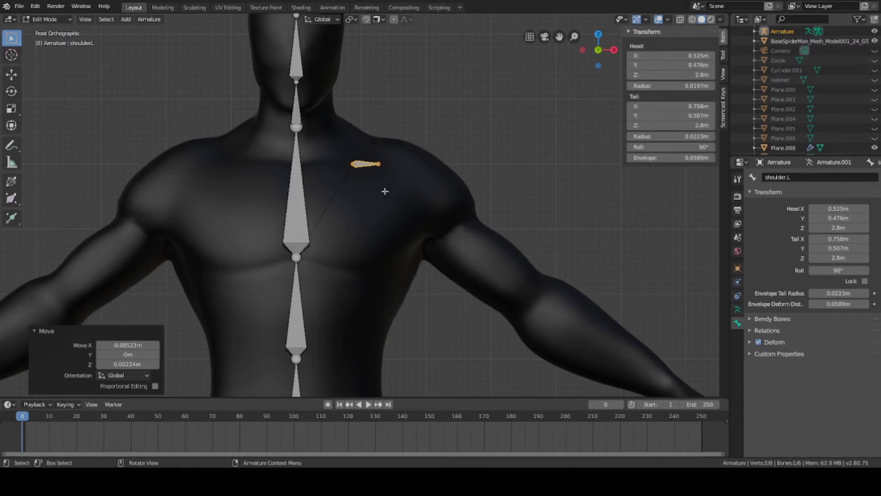
Step: Try symmetrizing all the armature's bones to mirror the left shoulder bone, and select the mirrored bone
key("g")
right_click(424, 184)
key("a")
right_click(362, 222)
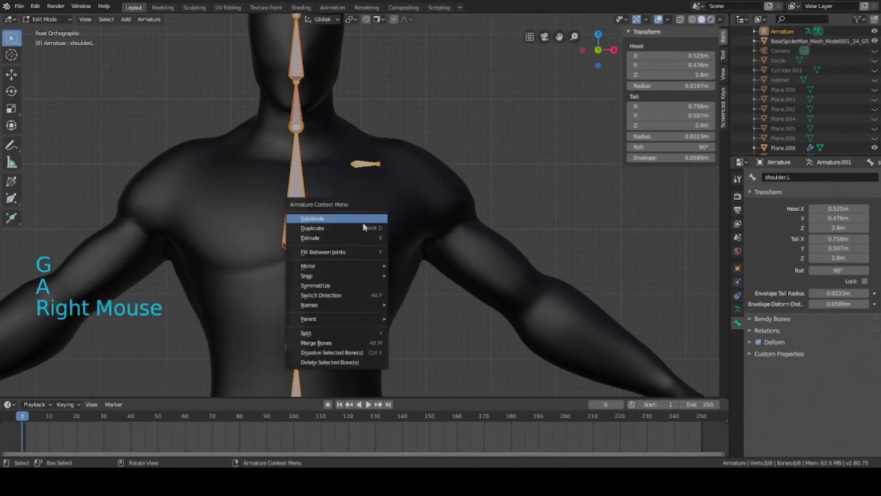
left_click(323, 284)
left_click(252, 168)
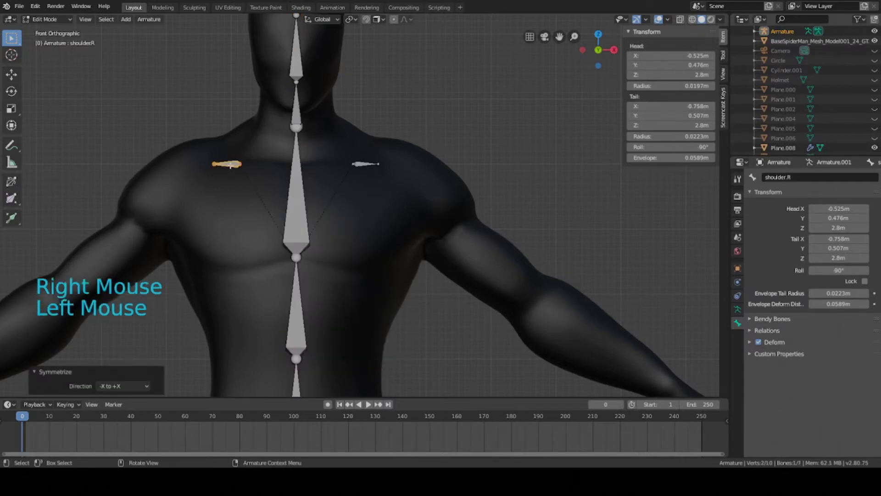
scroll(249, 183, "up", 3)
left_click(129, 136)
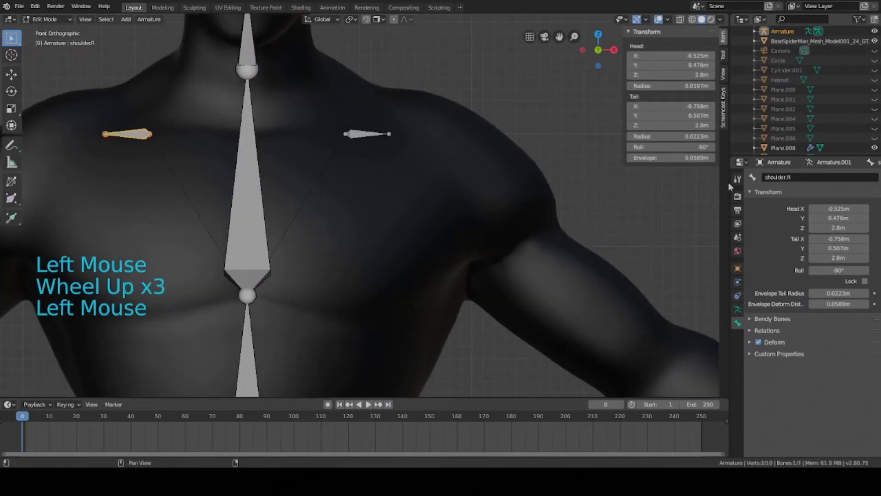
scroll(186, 184, "down", 3)
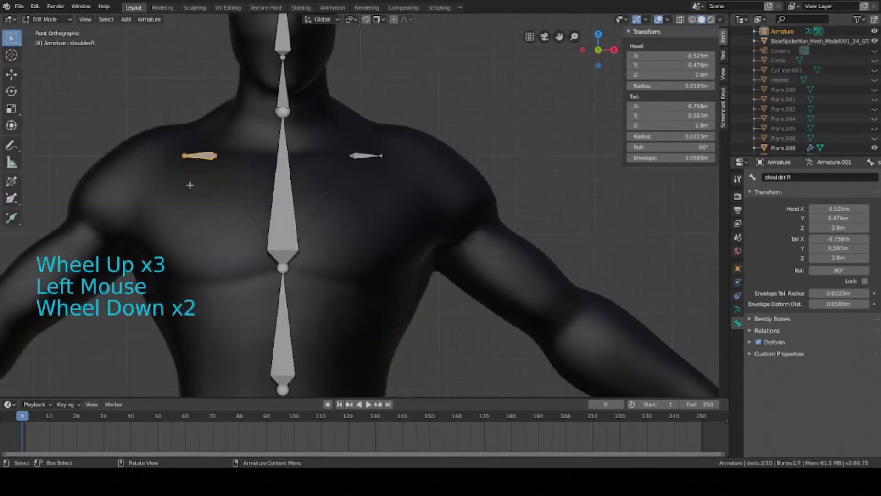
Step: Undo the symmetrize so that only the left shoulder bone remains
key("ctrl+z")
key("ctrl+z")
key("ctrl+z")
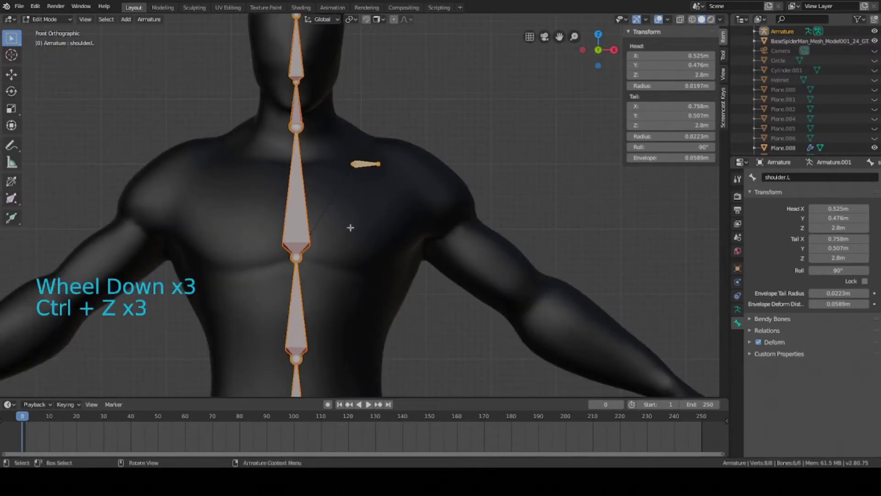
Step: Select the left shoulder bone, move it about 0.006 m outward and 0.046 m down in front view, and save the file
key("ctrl+s")
left_click(362, 165)
scroll(423, 191, "down", 5)
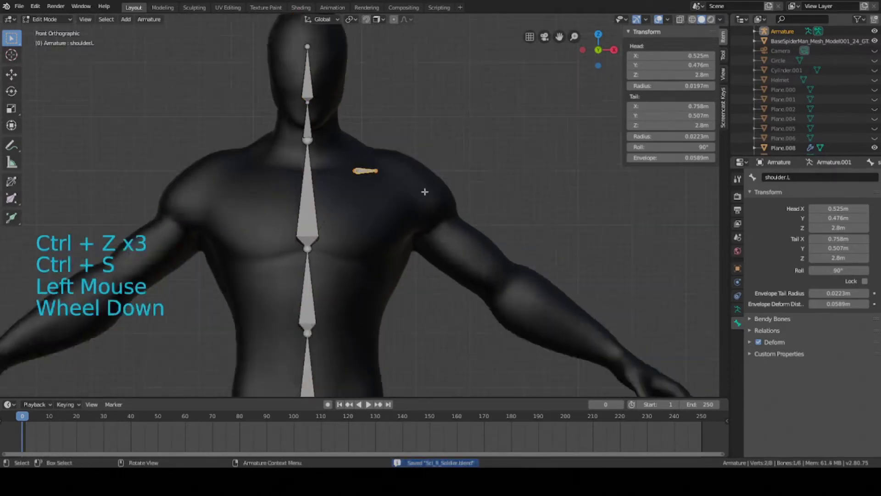
scroll(421, 243, "up", 4)
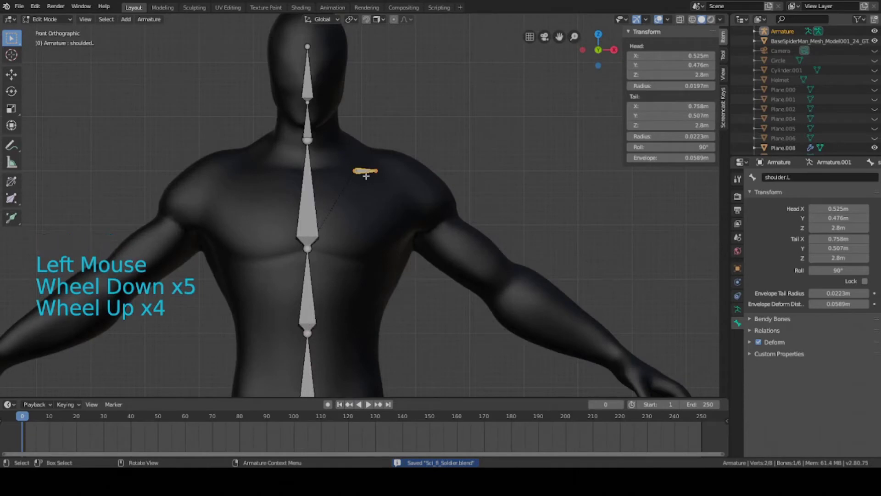
left_click(366, 176)
key("ctrl+s")
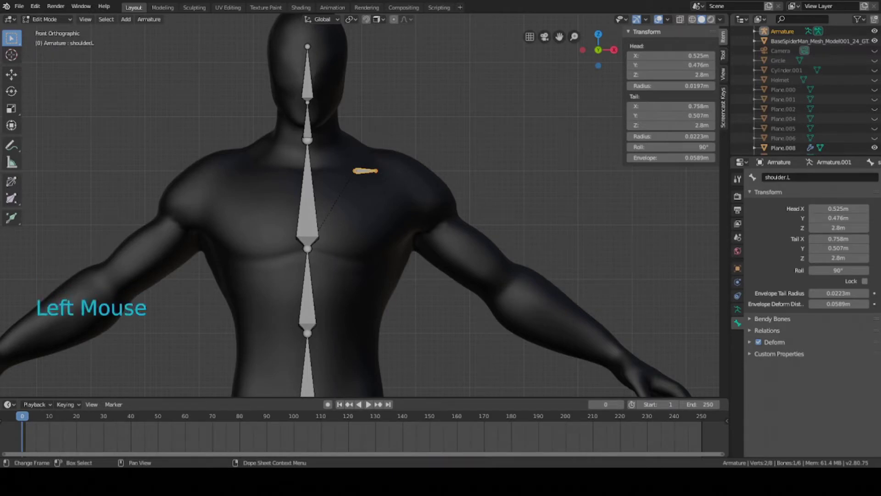
left_click(367, 177)
scroll(387, 186, "up", 3)
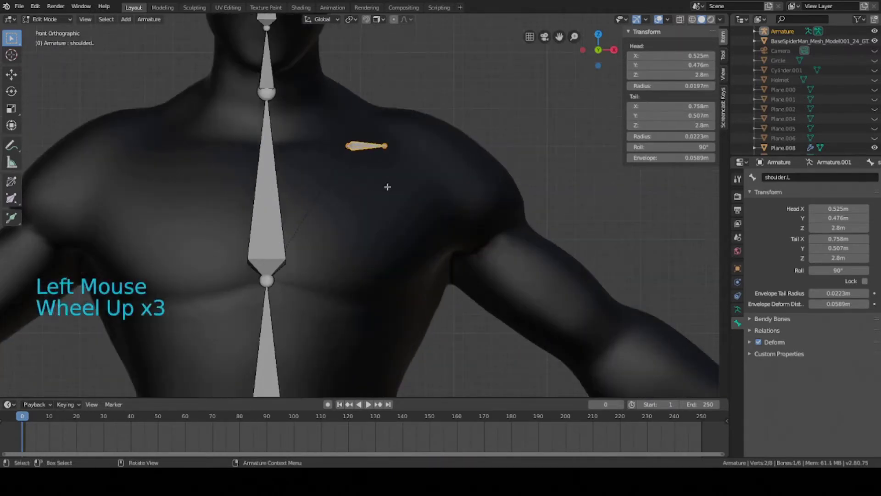
key("g")
left_click(402, 230)
key("ctrl+s")
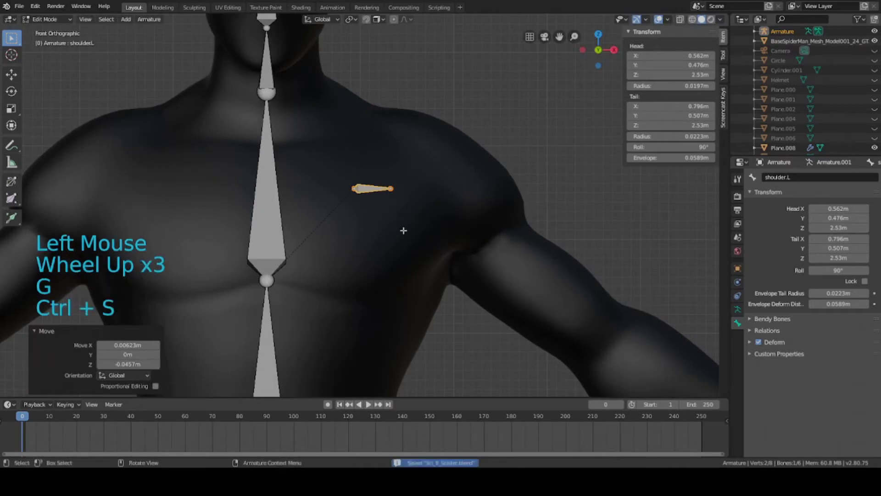
Step: Move the left shoulder bone further outward to about head X 0.6 m and tail X 0.833 m, and save the file
middle_click_drag(480, 249, 390, 203, "shift")
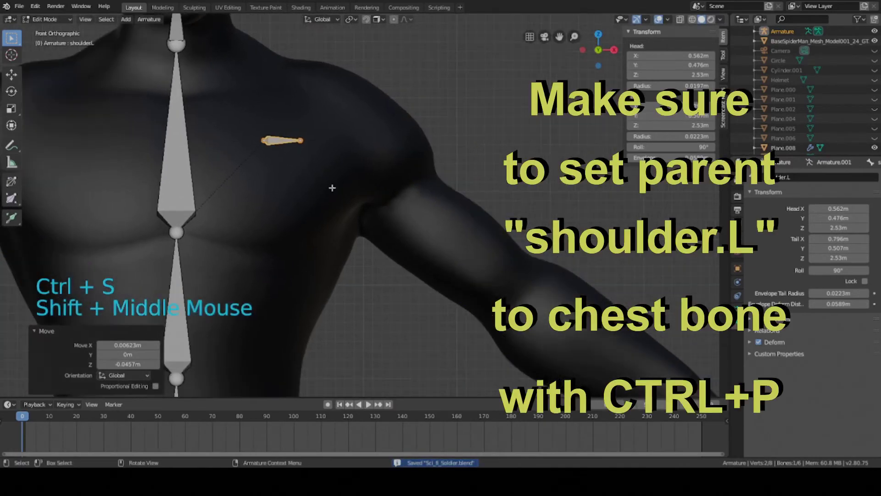
key("g")
key("ctrl+s")
Step: Extrude an upper-arm bone from the left shoulder bone's outer tip to the elbow, ending at about X 2.16 m, Z 1.57 m
left_click(312, 141)
left_click(311, 142)
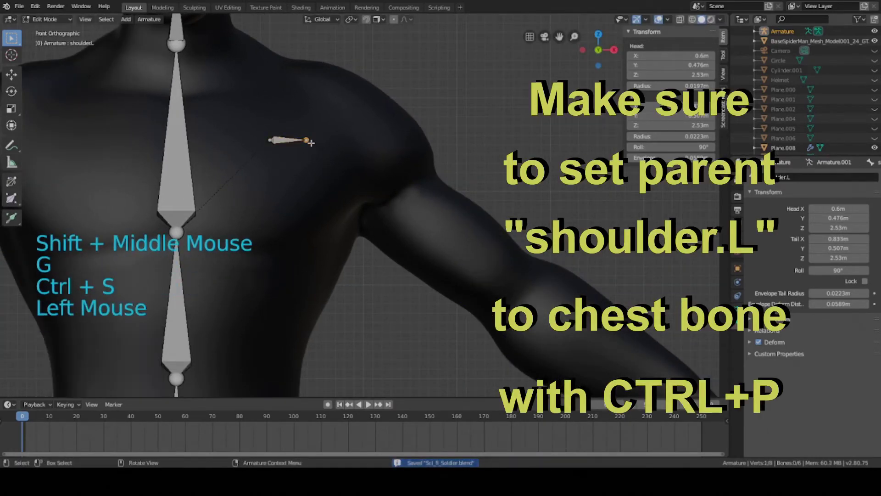
key("e")
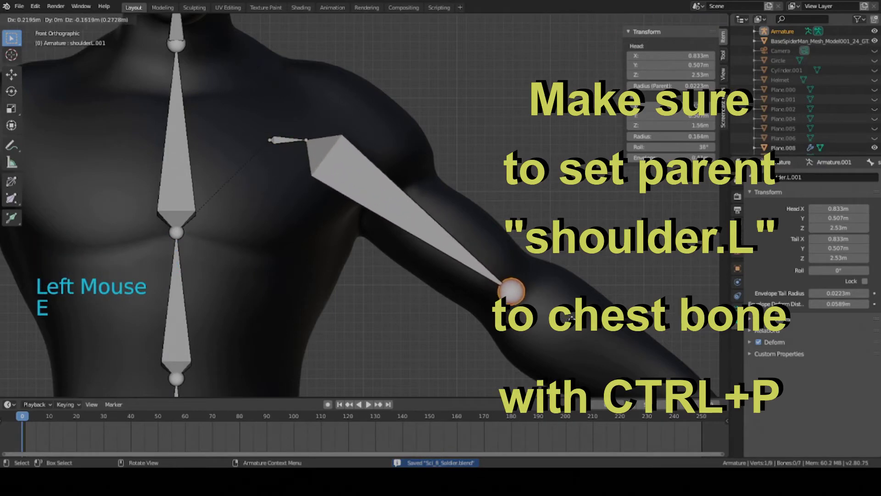
left_click(514, 290)
scroll(511, 262, "down", 2)
key("KP_7")
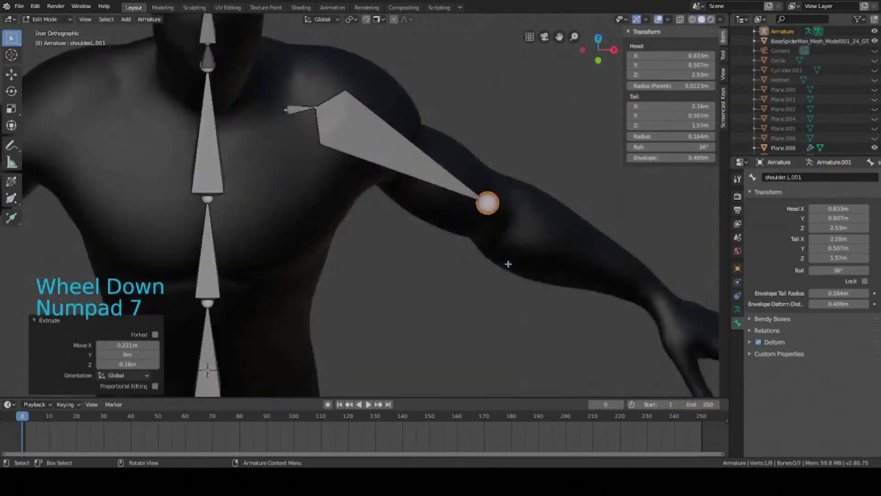
key("KP_1")
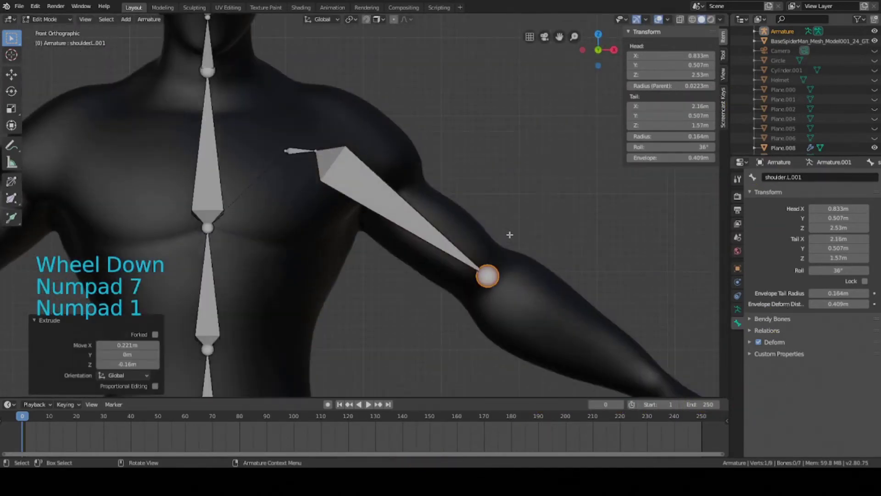
Step: Extrude a forearm bone from the elbow to the wrist, ending at about X 3.47 m, Z 0.702 m, and save the file
scroll(510, 234, "down", 3)
middle_click_drag(509, 234, 468, 222, "shift")
scroll(448, 222, "up", 3)
key("e")
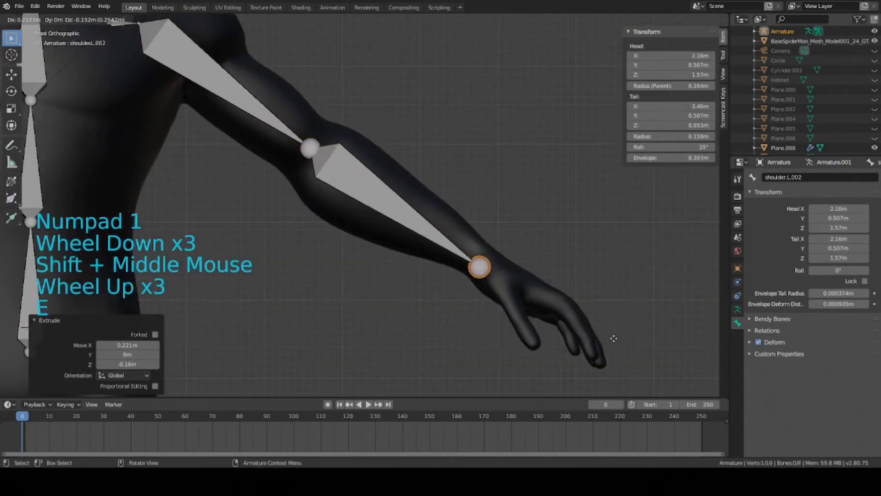
left_click(616, 333)
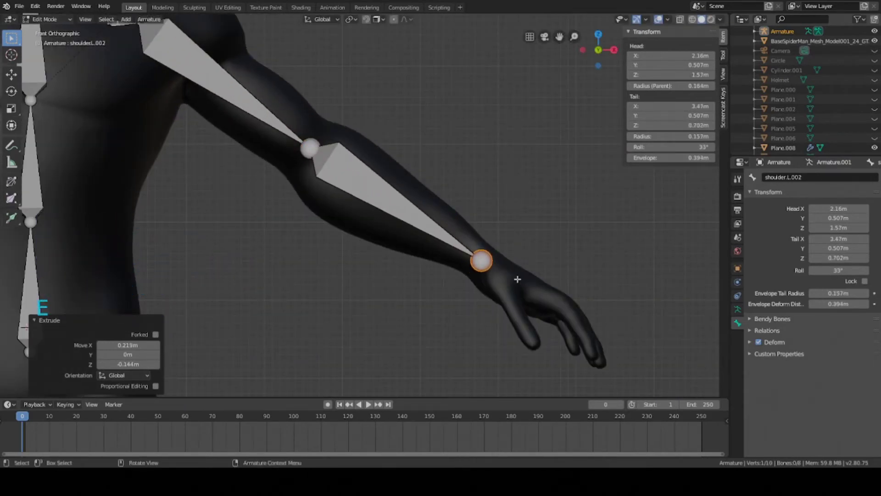
key("ctrl+s")
Step: Move the forearm bone's wrist end about 0.006 m inward and 0.003 m up
key("g")
left_click(377, 185)
middle_click_drag(423, 228, 419, 230)
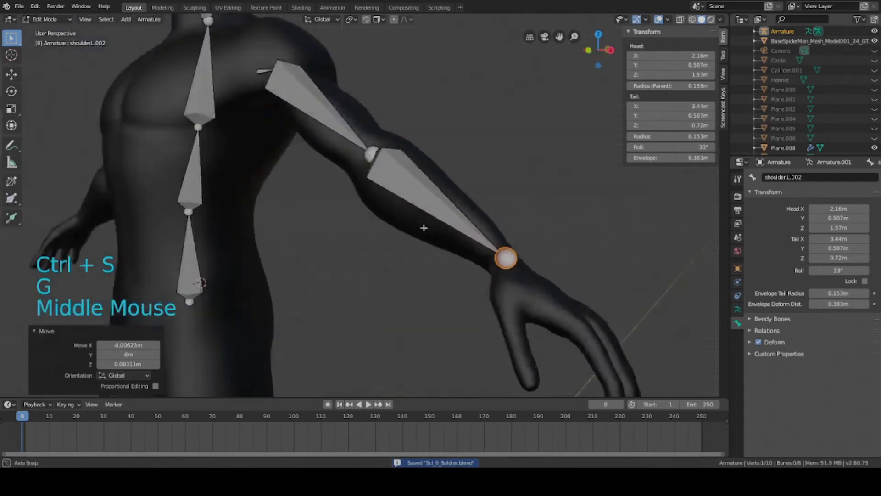
Step: In top view, move the wrist joint about 0.019 m forward along Y and 0.0095 m outward along X, and save the file
scroll(419, 230, "down", 3)
key("KP_7")
middle_click_drag(407, 186, 380, 205, "shift")
scroll(379, 204, "down", 1)
scroll(380, 204, "up", 4)
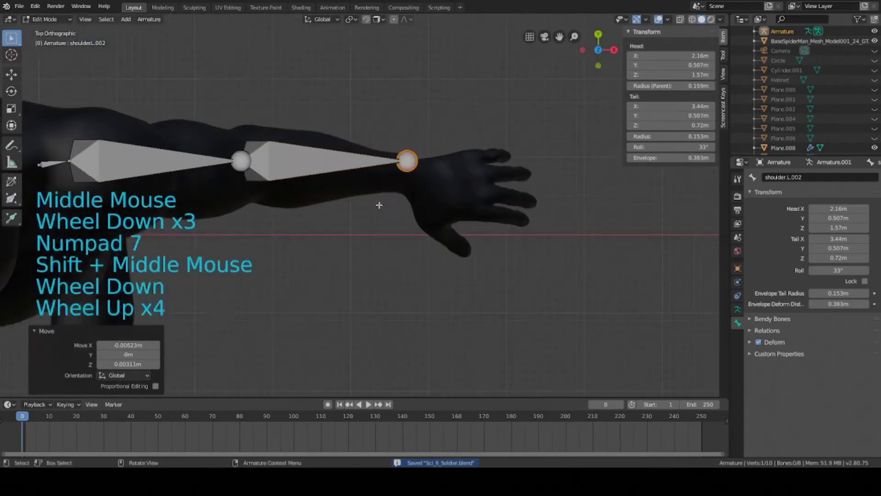
key("ctrl+s")
scroll(429, 188, "up", 2)
key("g")
key("g")
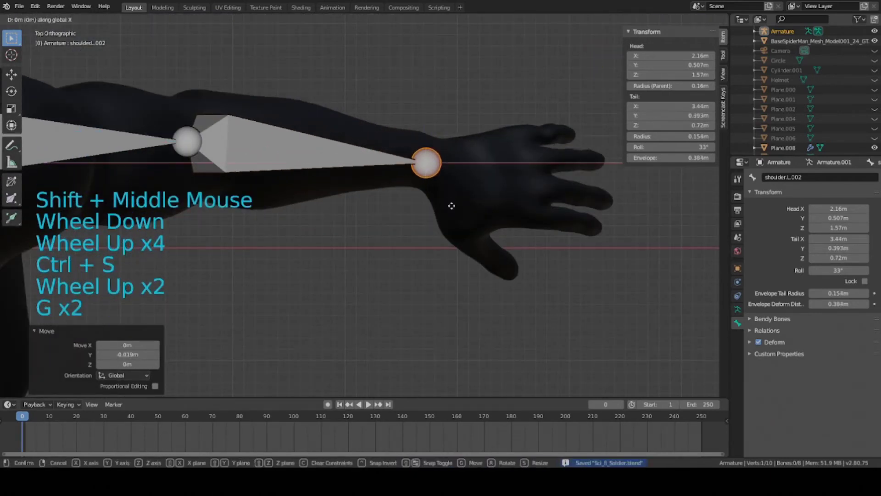
left_click(460, 205)
key("ctrl+s")
Step: Move the elbow joint about 0.009 m backward along the Y axis and save the file
scroll(288, 144, "down", 2)
middle_click_drag(436, 250, 450, 222)
scroll(288, 143, "down", 1)
scroll(450, 222, "down", 2)
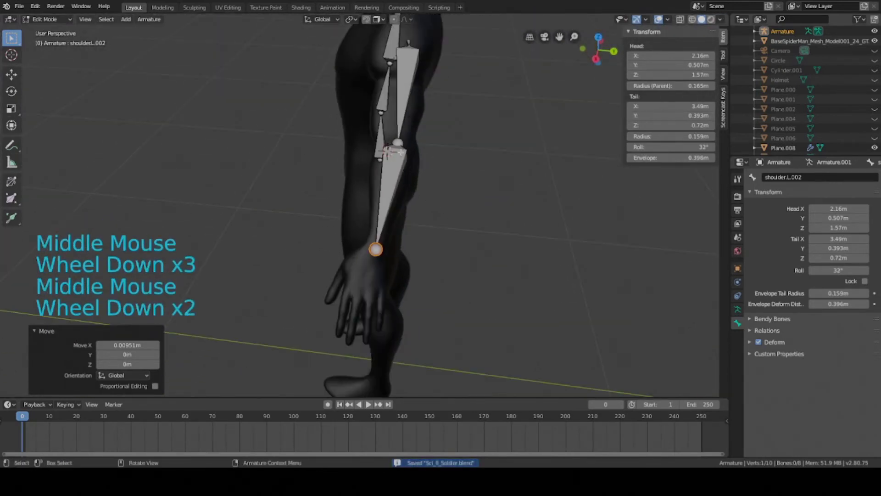
left_click(388, 147)
key("g")
middle_click_drag(388, 147, 429, 164)
key("ctrl+s")
Step: Lower the wrist joint to about Z 0.693 m and save the file
left_click(391, 232)
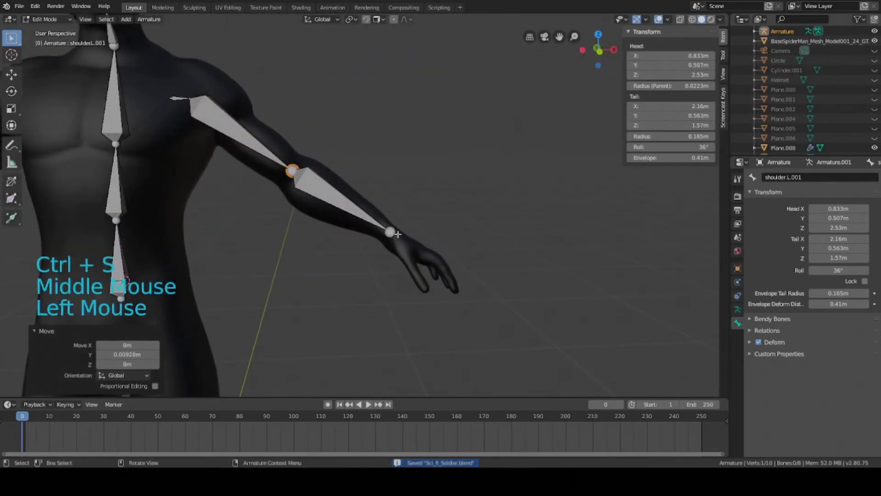
middle_click_drag(390, 232, 276, 152)
key("g")
left_click(273, 149)
key("ctrl+s")
Step: Rename the left upper-arm bone as bicep.L
left_click(272, 149)
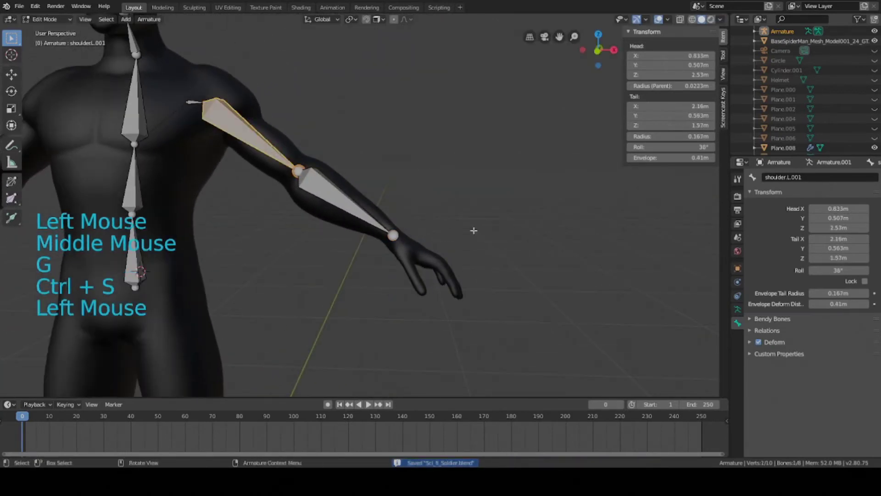
double_click(804, 177)
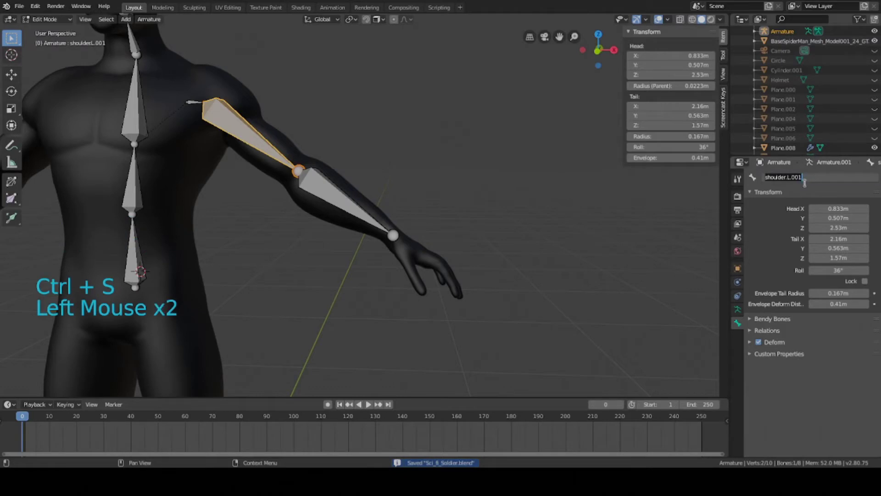
type("bicep")
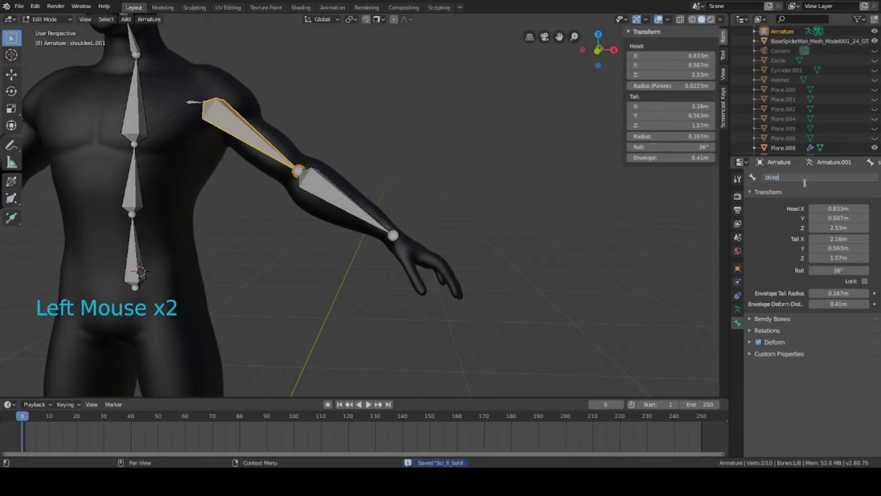
type(">")
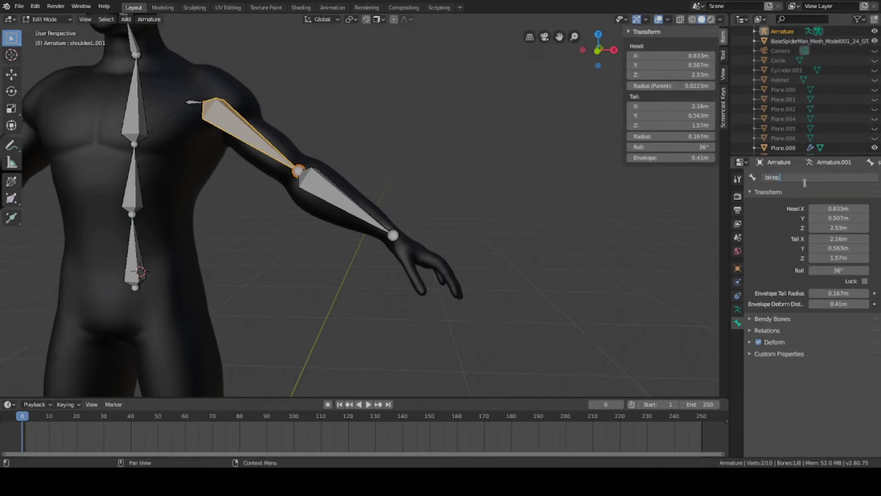
key("Return")
Step: Rename the left lower-arm bone as forearm.L and save the file
left_click(369, 218)
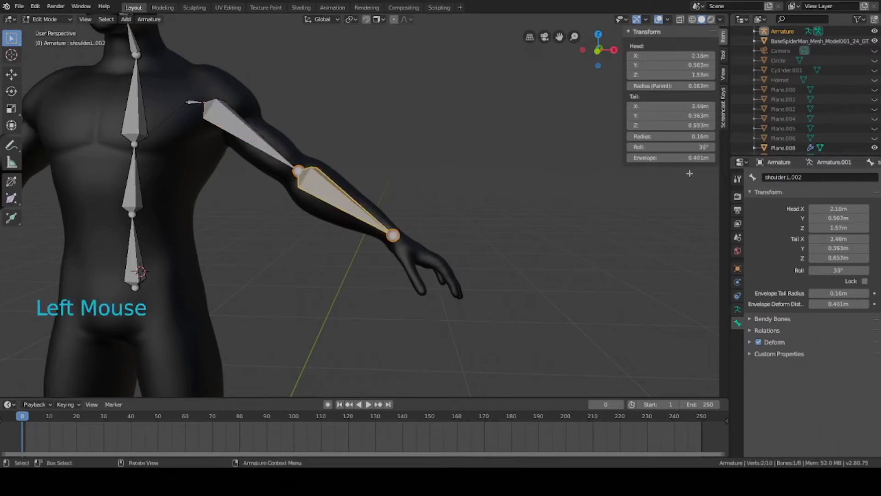
left_click(821, 182)
type("fore")
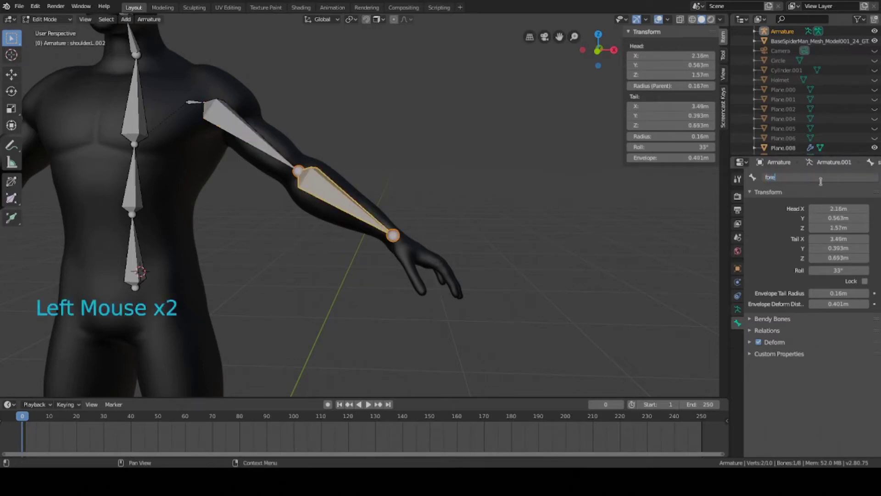
type("arm.")
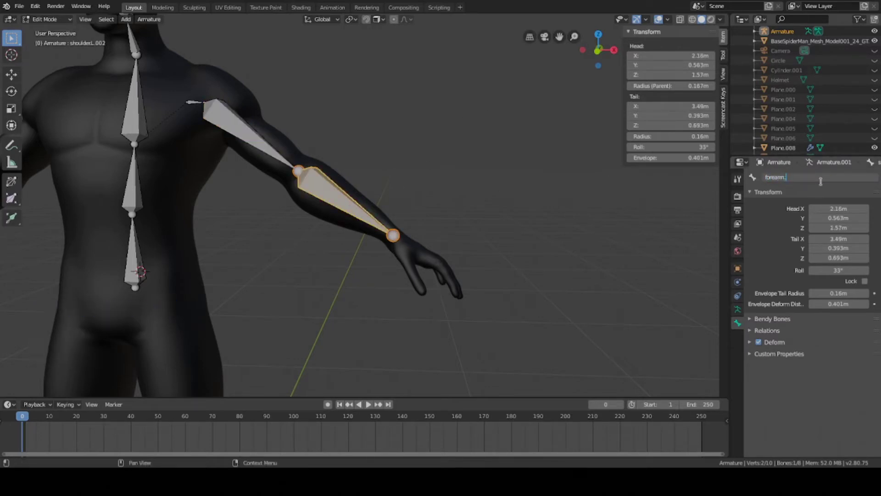
type("L")
key("Return")
key("ctrl+s")
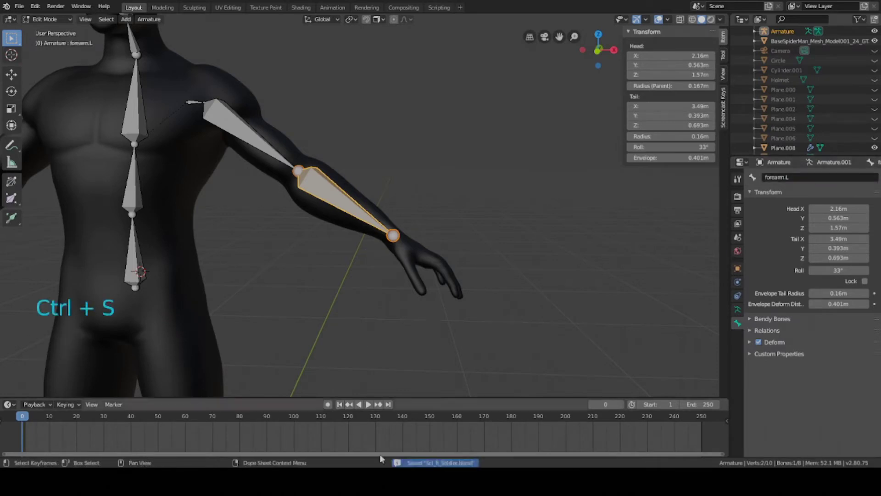
Step: Extrude a hand bone from the left wrist joint, place its tip at about X 3.88 m, Y 0.318 m, and save the file
key("KP_1")
key("KP_Decimal")
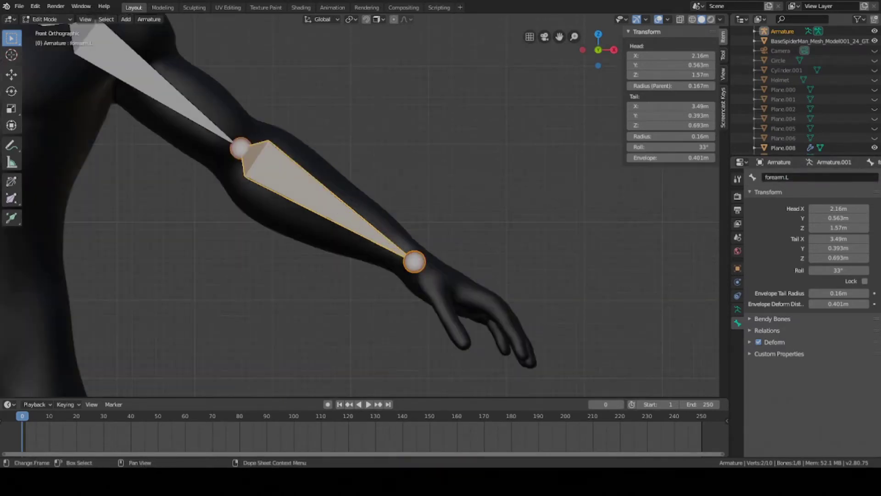
left_click(416, 261)
key("KP_7")
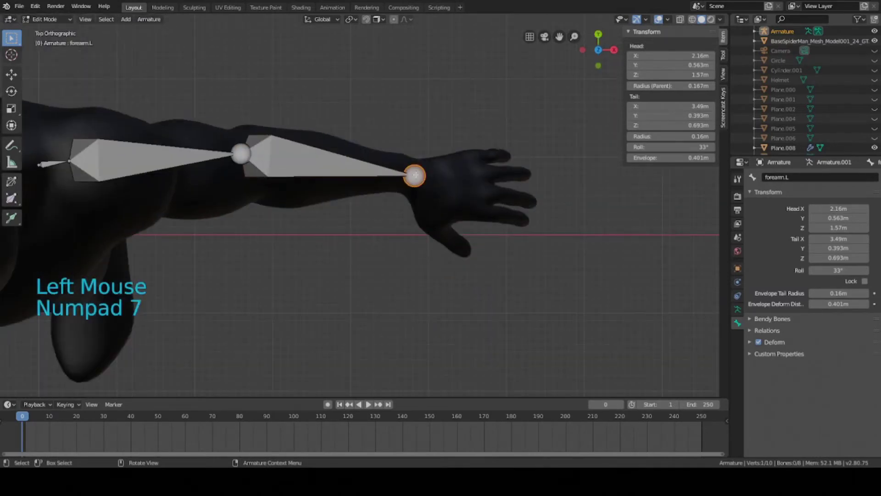
key("e")
key("g")
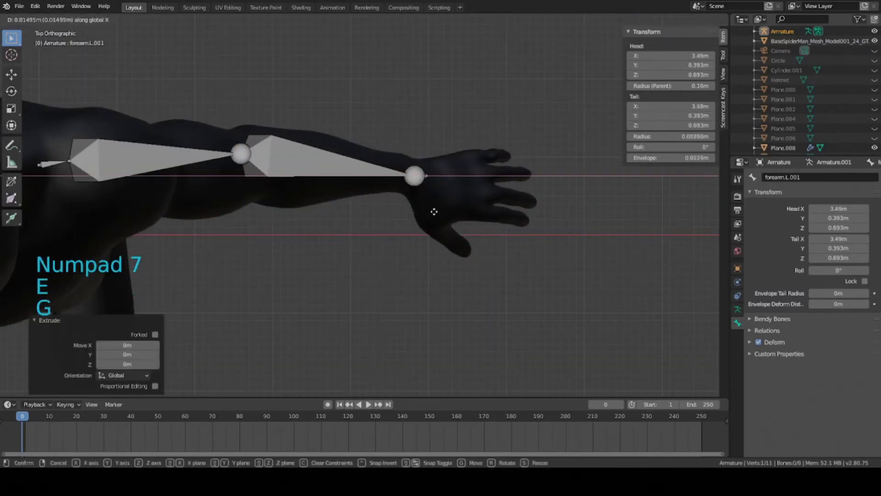
key("g")
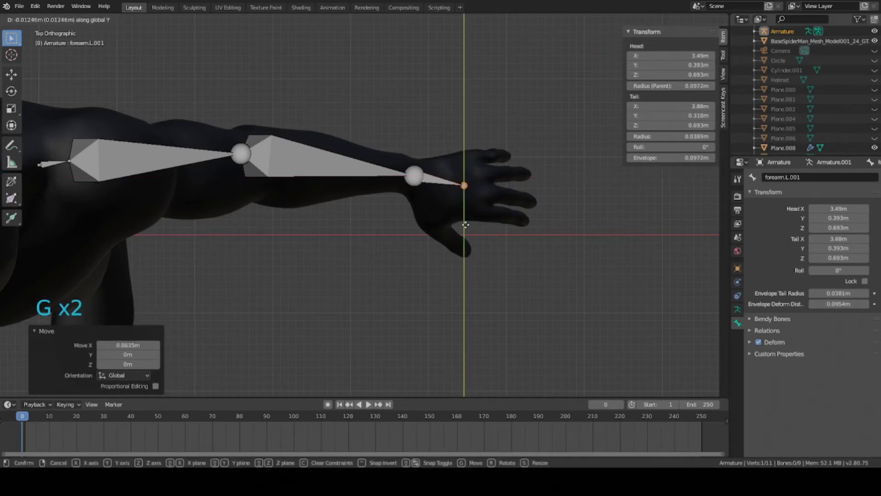
left_click(465, 224)
key("ctrl+s")
Step: Move the left wrist joint along the Y axis to about Y 0.374 m
left_click(416, 181)
key("g")
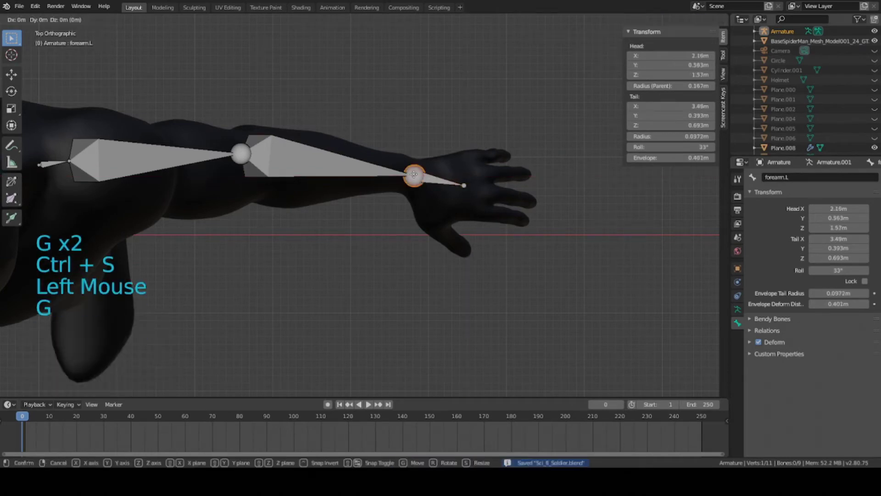
key("g")
left_click(412, 180)
Step: Move the hand bone's tip along the Y axis to about Y 0.348 m and save the file
left_click(464, 185)
key("g")
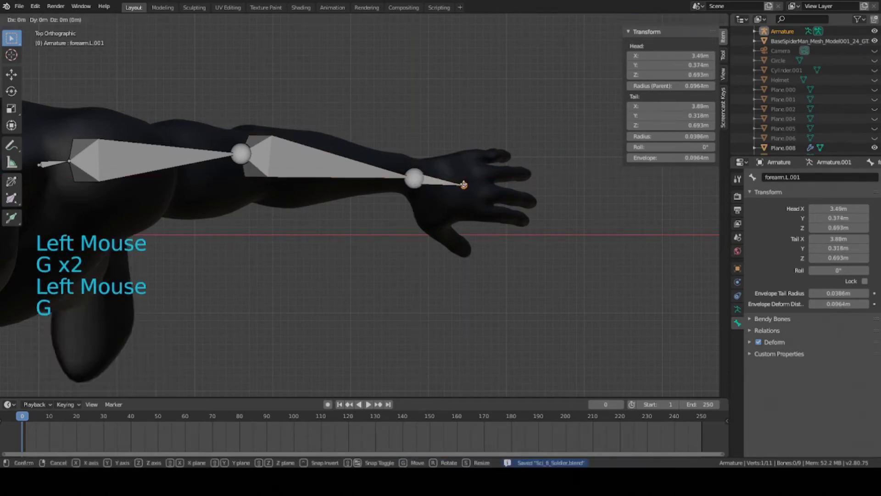
key("g")
left_click(464, 179)
key("ctrl+s")
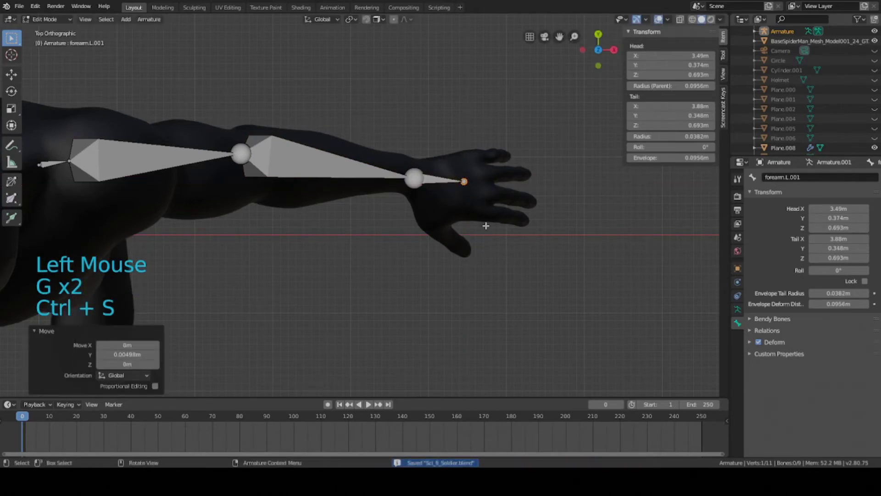
Step: Lower the hand bone's tip so the bone slopes down into the left hand, and save the file
middle_click_drag(486, 227, 445, 187)
scroll(473, 273, "up", 3)
middle_click_drag(474, 272, 224, 90)
scroll(454, 271, "up", 2)
key("g")
scroll(449, 263, "down", 3)
key("ctrl+s")
scroll(380, 222, "down", 4)
left_click(204, 153)
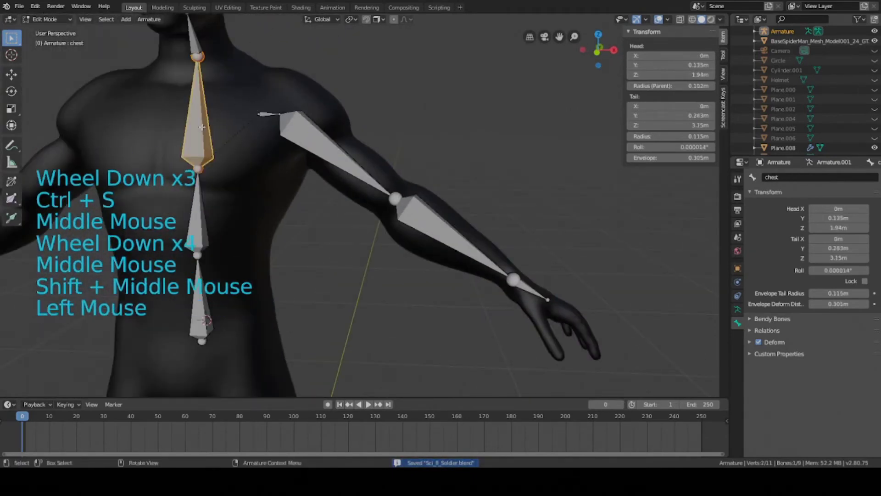
middle_click_drag(259, 118, 197, 69, "shift")
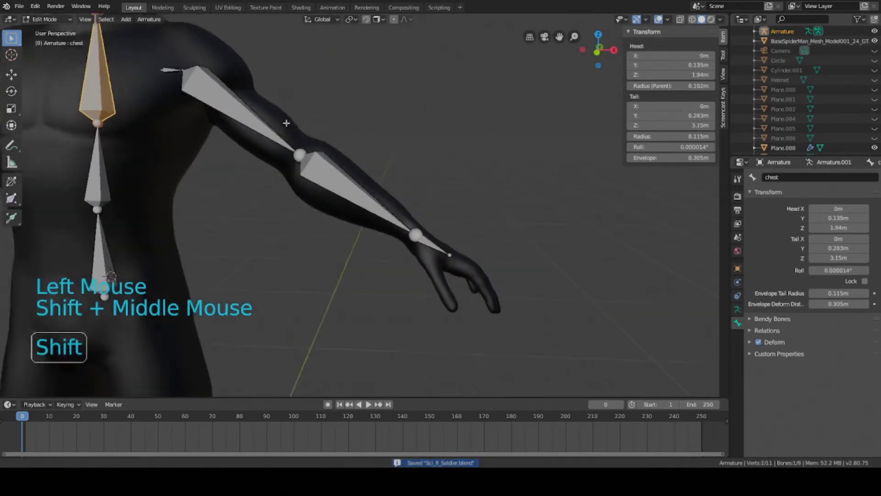
key("ctrl+s")
Step: Refine the hand bone's tip position to about X 3.81 m, Z 0.454 m and save the file
scroll(413, 257, "up", 4)
middle_click_drag(413, 257, 354, 252)
scroll(466, 290, "down", 2)
left_click(450, 264)
key("g")
left_click(456, 261)
key("ctrl+s")
key("g")
left_click(448, 292)
key("ctrl+s")
Step: Rename the bone in the left hand as hand.L and save the file
scroll(396, 284, "up", 3)
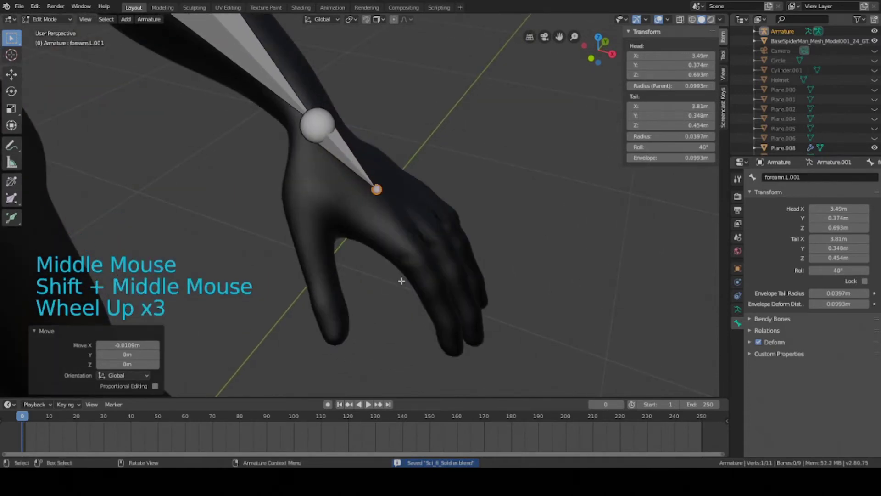
middle_click_drag(401, 278, 370, 223)
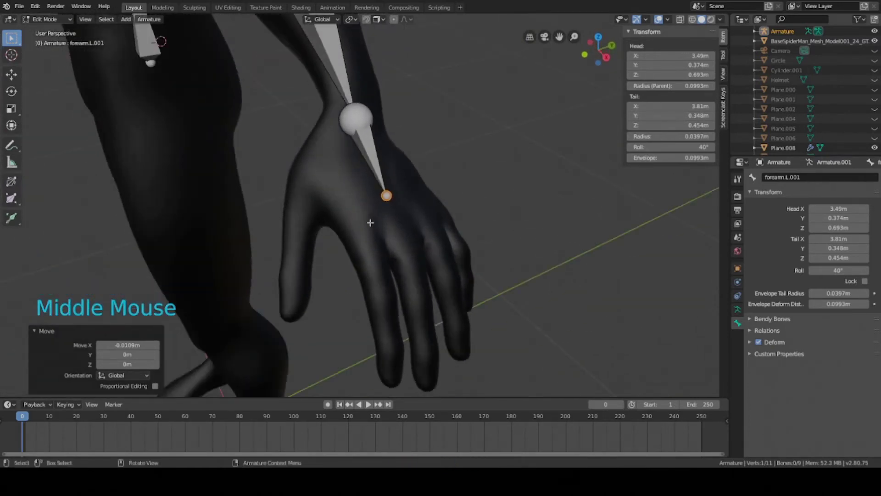
left_click(371, 177)
double_click(815, 178)
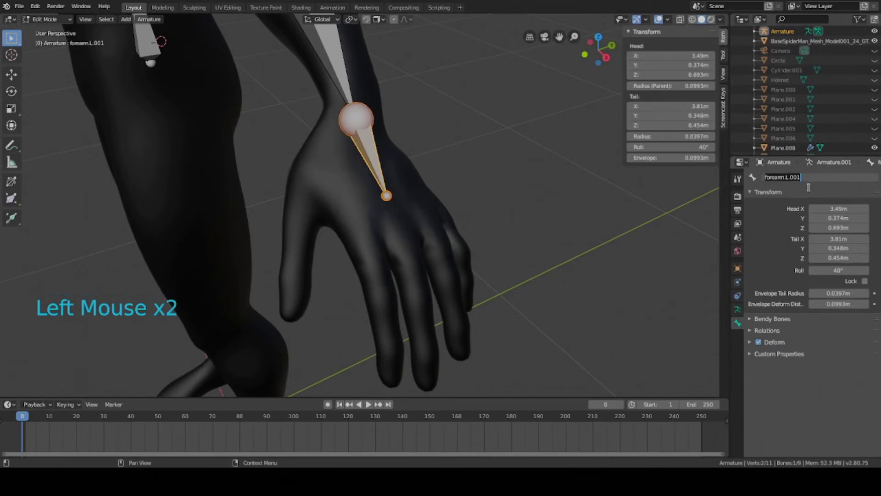
type("hadn")
key("BackSpace")
key("BackSpace")
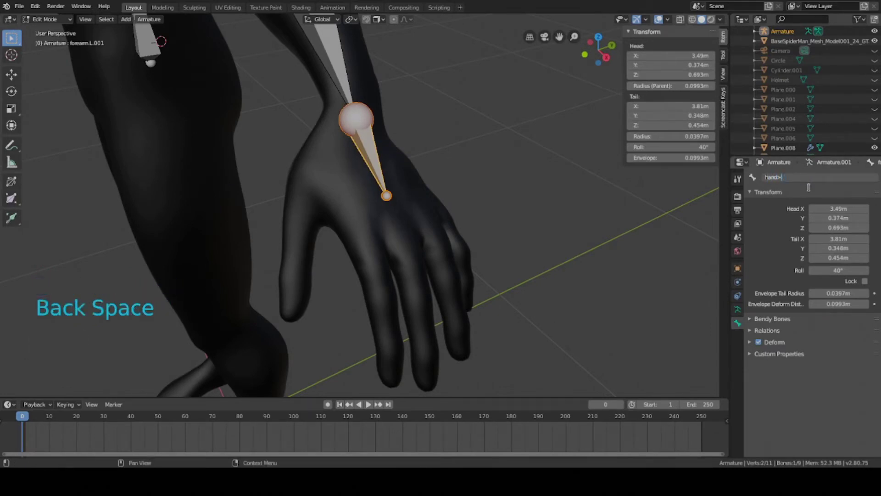
type("nd.L")
key("Return")
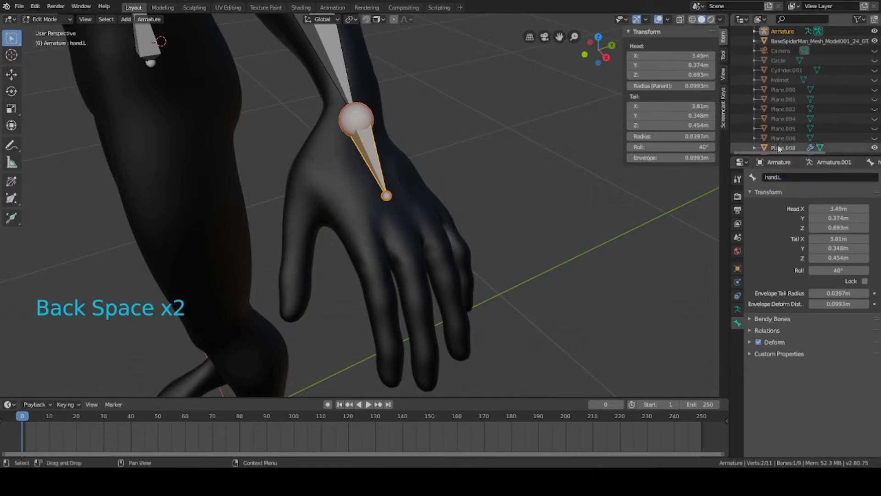
key("ctrl+s")
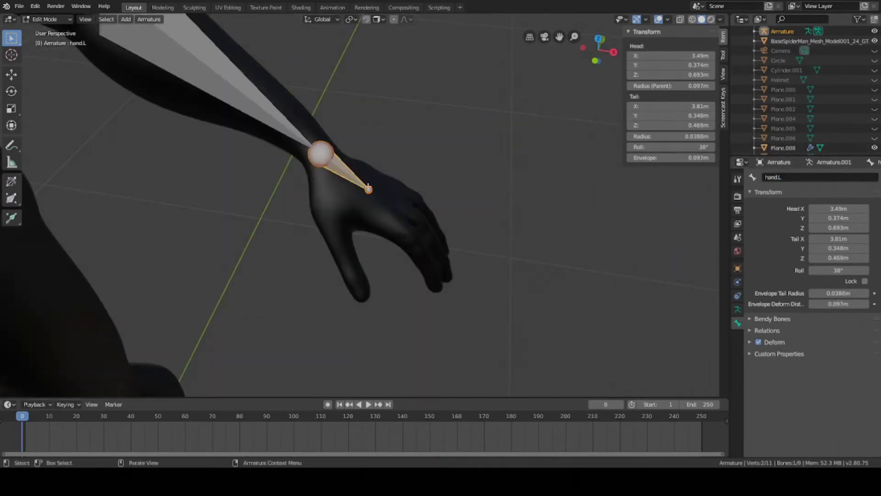
Step: Save the file, duplicate the hand bone and place the copy near the base of the left thumb
scroll(333, 175, "up", 3)
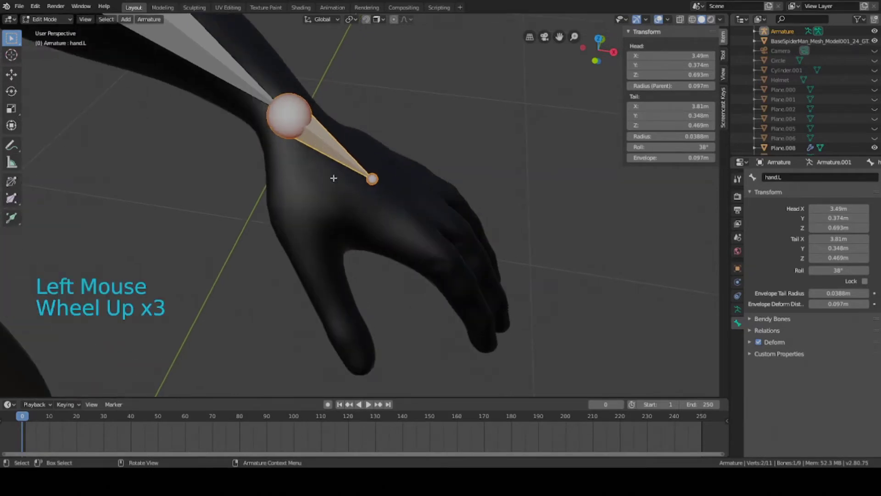
left_click(319, 146)
key("ctrl+s")
scroll(342, 184, "down", 2)
scroll(344, 145, "up", 2)
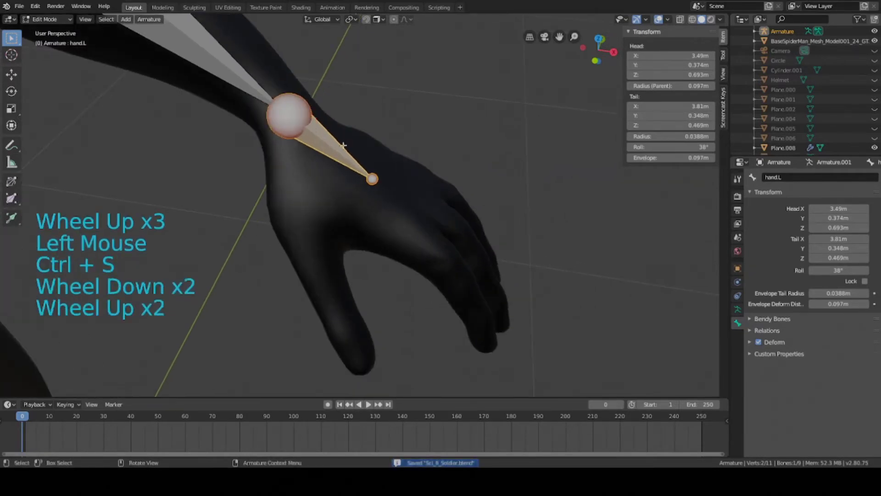
middle_click_drag(344, 173, 342, 179)
key("shift+d")
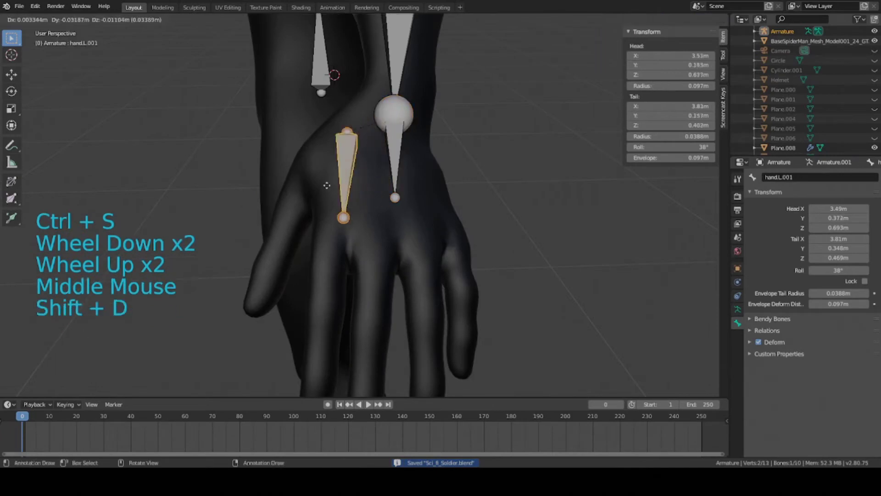
left_click(289, 223)
Step: Reposition the upper joint of the duplicated bone at the base of the left thumb
middle_click_drag(290, 223, 304, 197)
left_click(276, 208)
scroll(284, 206, "down", 1)
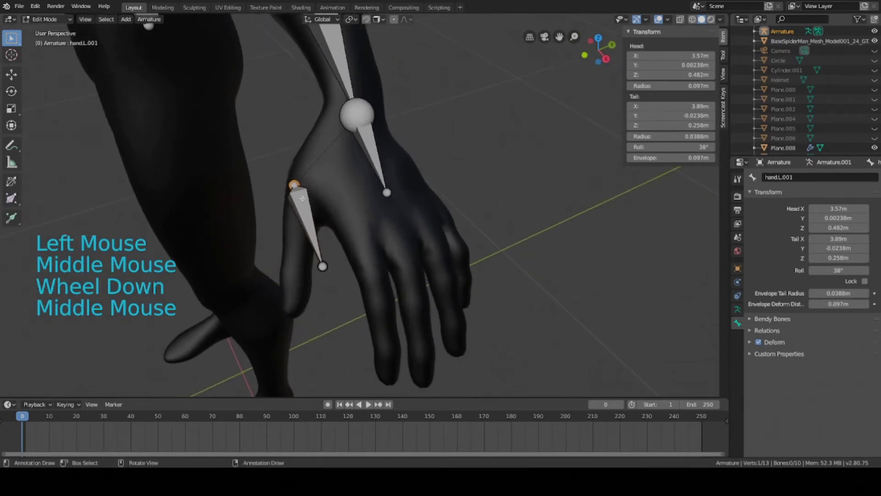
key("g")
left_click(323, 230)
Step: Align the duplicated bone with the thumb, placing its lower joint at about X 3.78 m, Y -0.113 m, Z 0.233 m
left_click(327, 266)
middle_click_drag(327, 265, 367, 281)
key("g")
key("g")
left_click(330, 187)
key("g")
left_click(389, 244)
key("g")
key("g")
left_click(295, 266)
scroll(378, 249, "up", 3)
scroll(351, 287, "down", 2)
key("g")
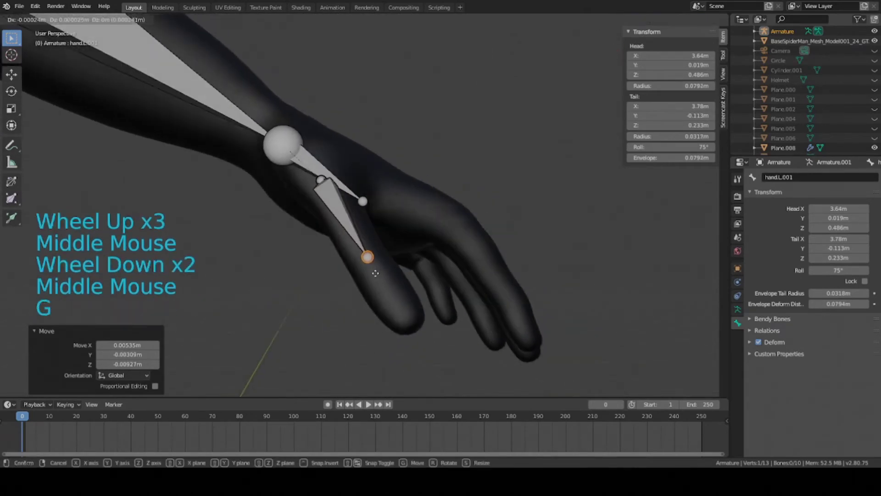
Step: Extrude a second thumb bone, place its tip at about X 3.88 m, Y -0.171 m, Z 0.0575 m, and save the file
key("e")
left_click(419, 338)
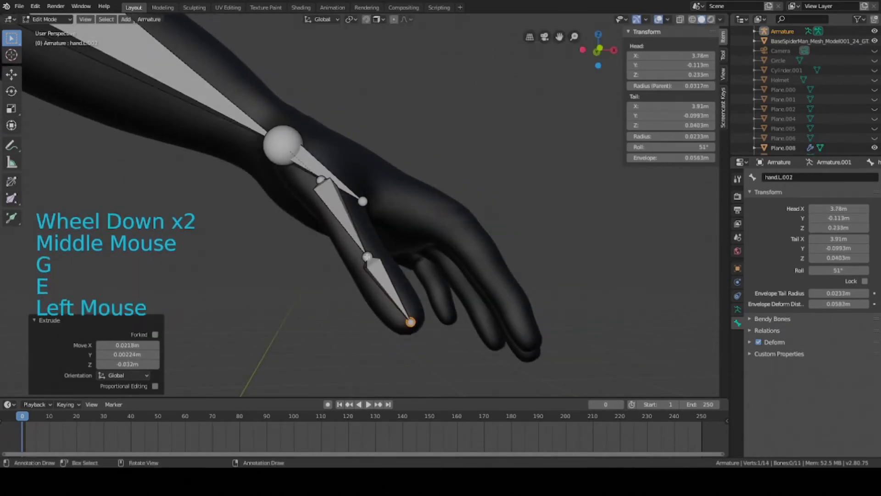
middle_click_drag(413, 326, 386, 307)
left_click(315, 309)
key("g")
middle_click(294, 303)
key("g")
key("ctrl+s")
Step: Set the second thumb bone's roll to 75° and save the file
scroll(497, 231, "up", 3)
middle_click_drag(497, 231, 315, 246)
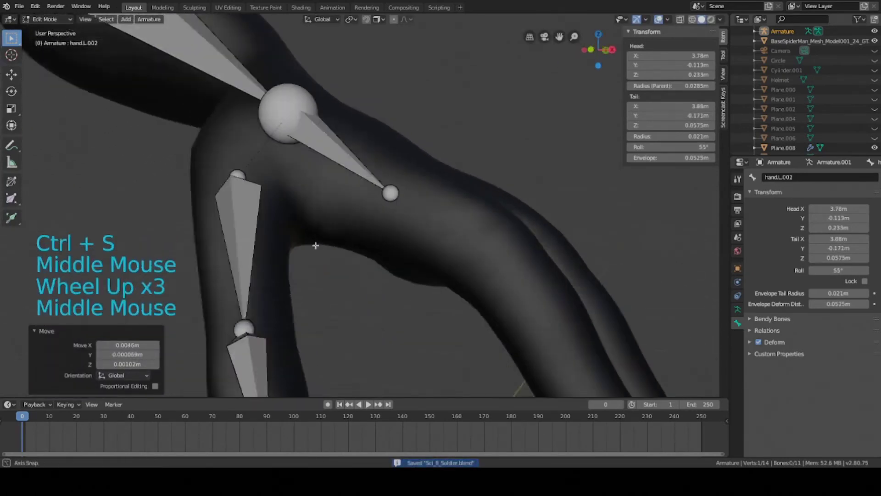
scroll(315, 246, "down", 1)
middle_click_drag(243, 312, 320, 194, "shift")
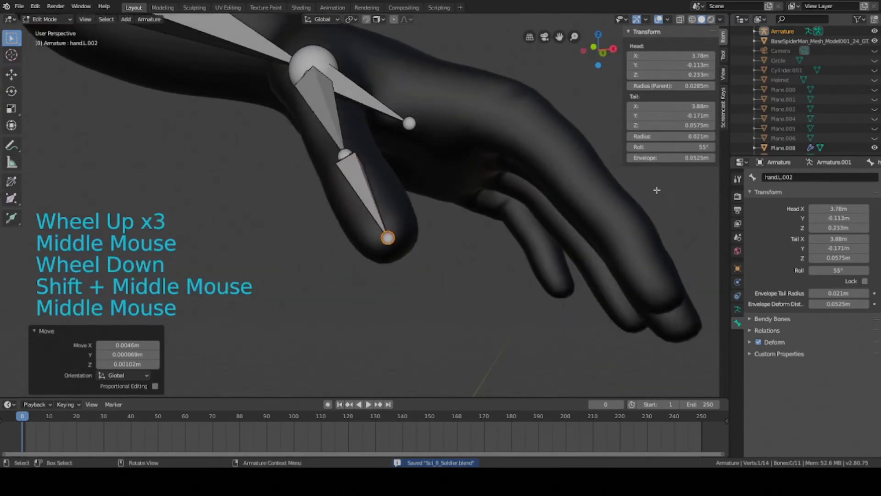
left_click_drag(670, 147, 694, 147)
middle_click_drag(459, 152, 531, 144)
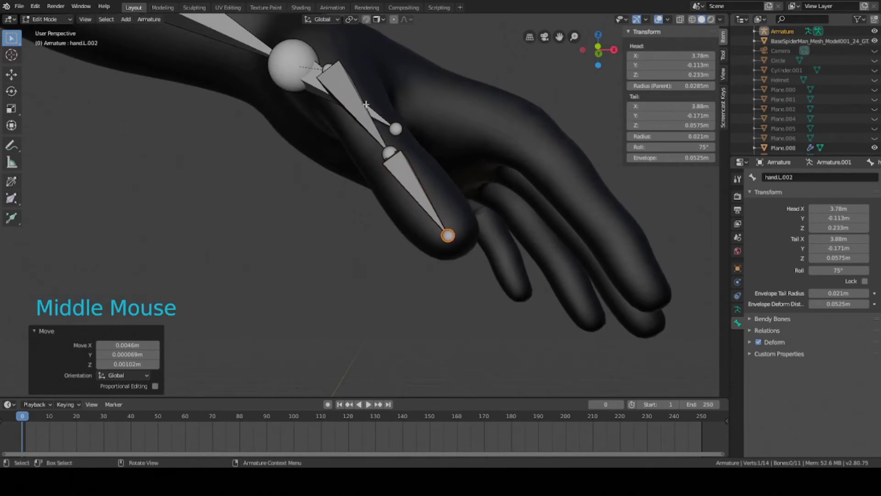
left_click(366, 105)
middle_click_drag(365, 105, 361, 123)
left_click(411, 208)
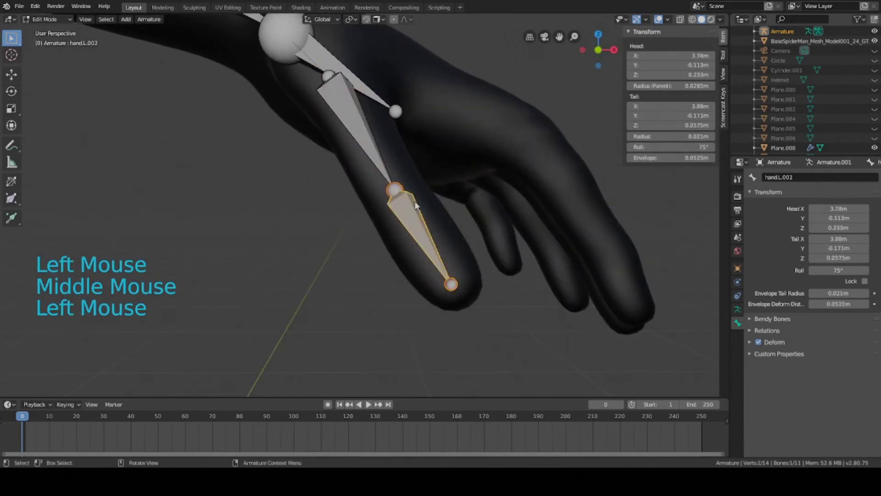
middle_click_drag(411, 208, 412, 189)
key("ctrl+s")
Step: Nudge the thumb tip joint to about X 3.87 m, Y -0.173 m and save the file
scroll(388, 189, "down", 2)
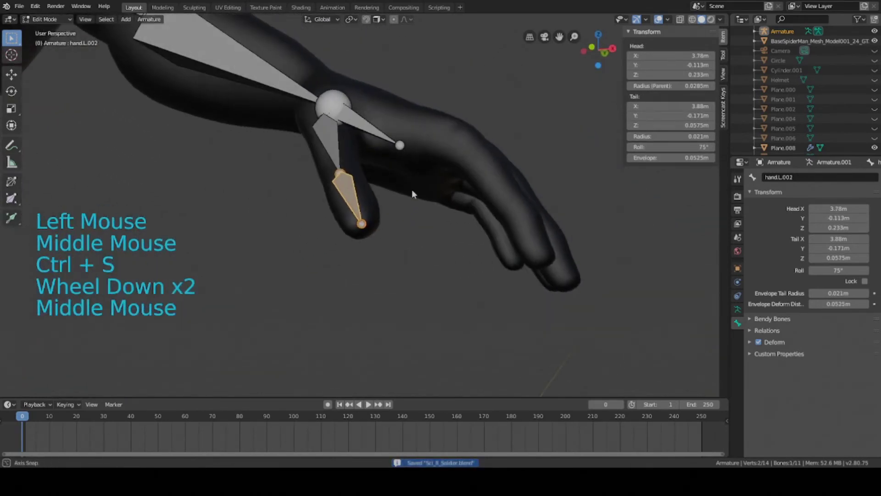
left_click(374, 219)
middle_click_drag(374, 218, 327, 211)
key("g")
left_click(397, 215)
key("ctrl+s")
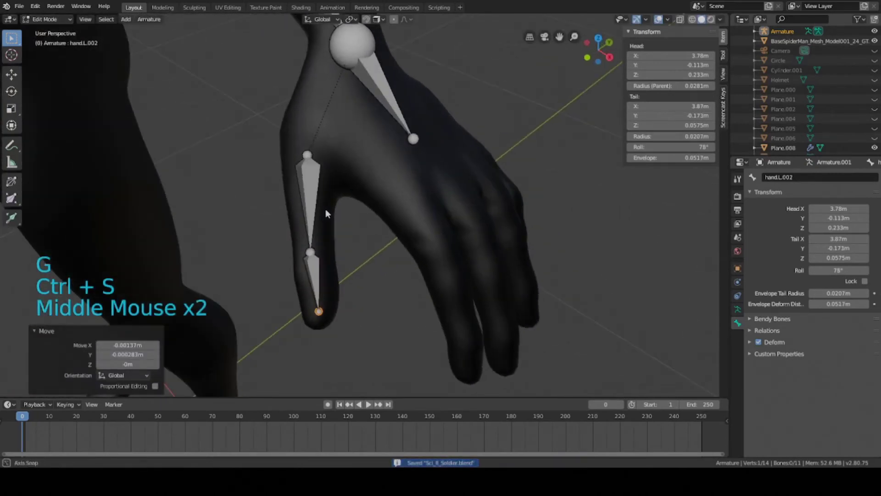
Step: Rename the upper thumb bone as thumb1.L
left_click(322, 205)
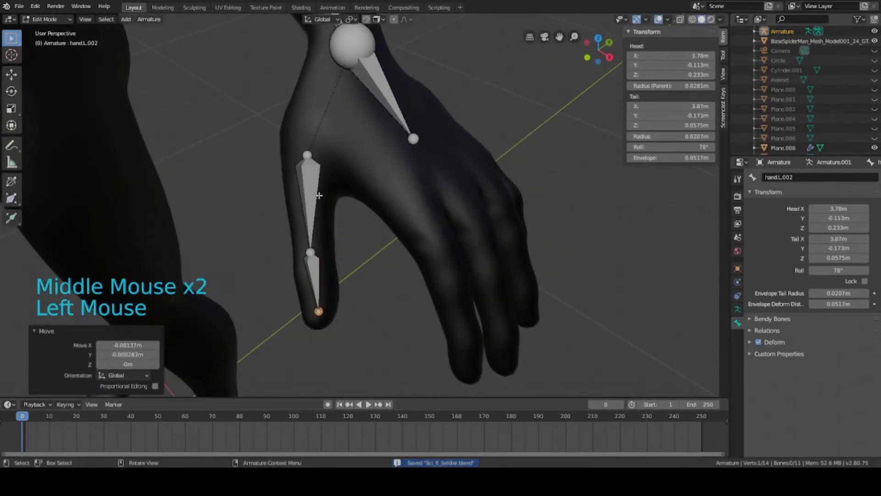
key("ctrl+s")
left_click(808, 177)
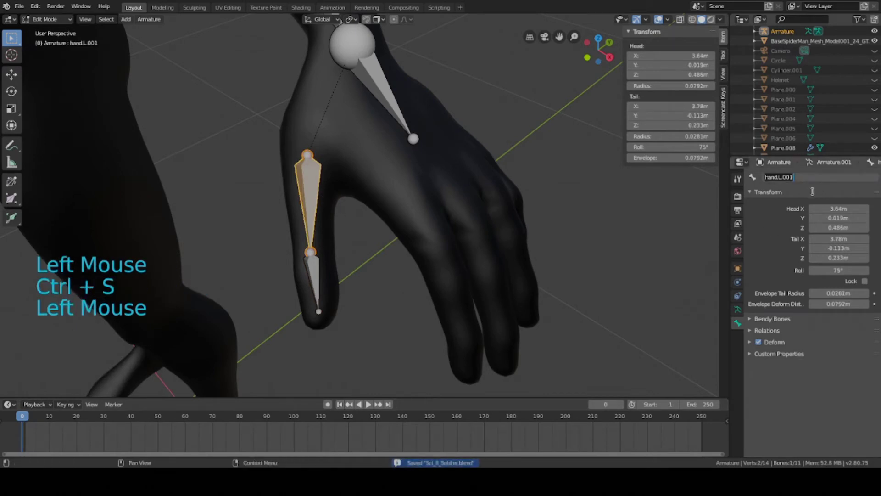
type("thumb")
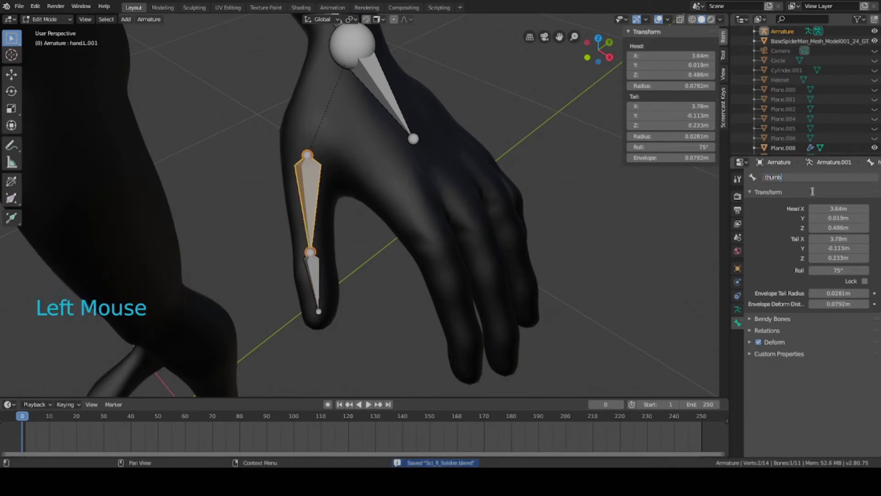
type(".>L")
key("Return")
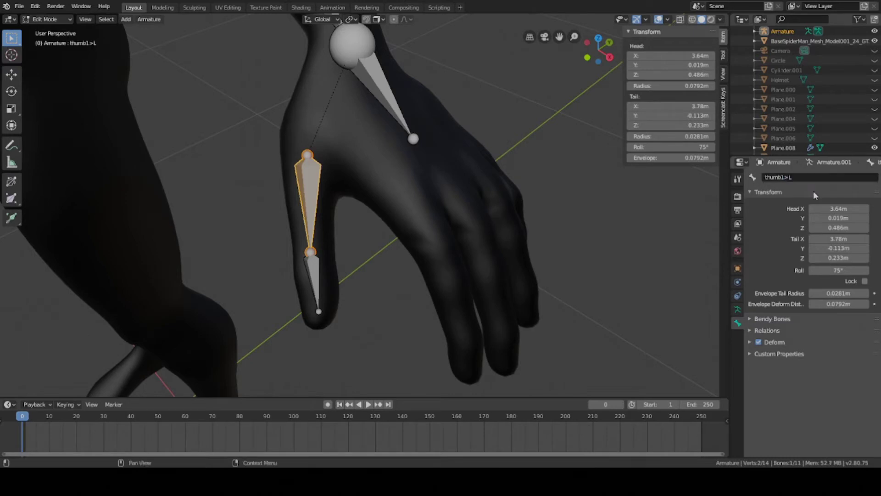
left_click(789, 177)
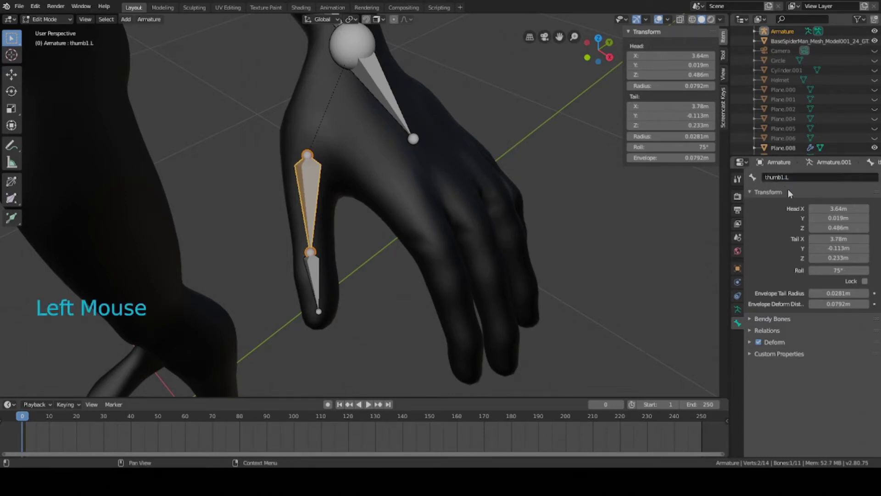
Step: Rename the lower thumb bone as thumb2.L and save the file
left_click(317, 280)
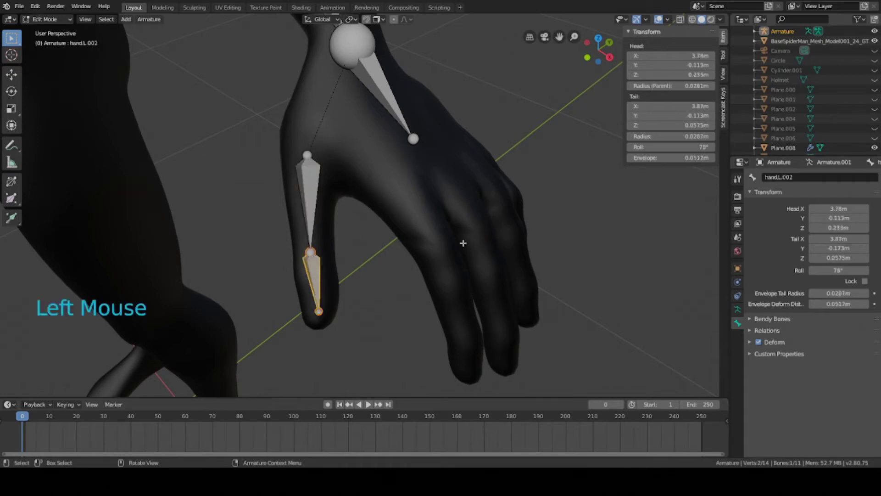
double_click(815, 186)
type("thumb2.L")
key("Return")
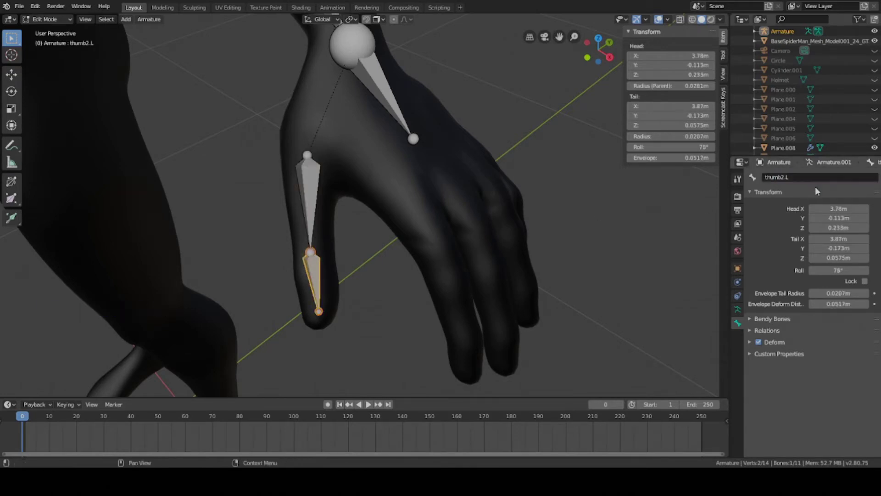
key("ctrl+s")
middle_click_drag(367, 207, 394, 216)
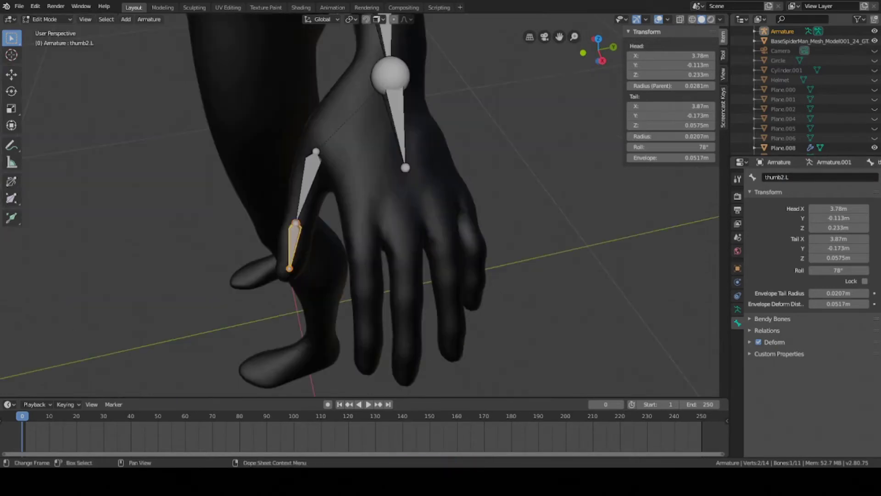
Step: Save the file and duplicate the two left thumb bones, placing the copy over the index finger
left_click(297, 188)
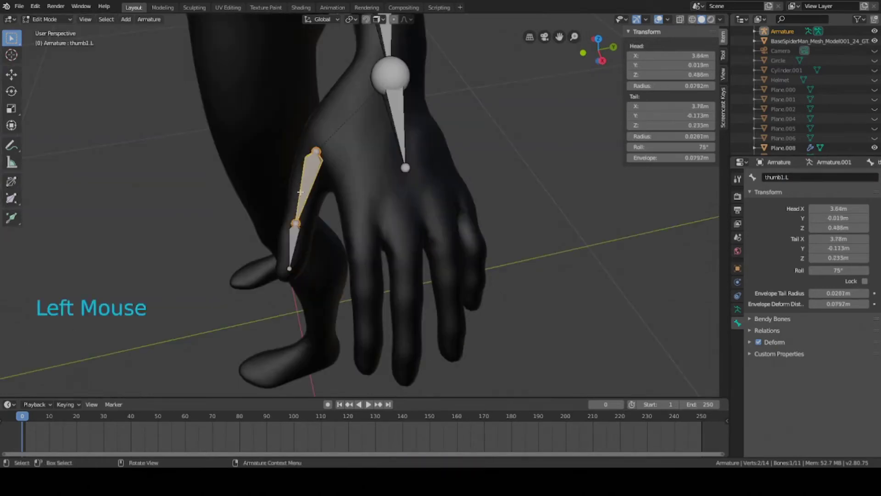
left_click(293, 245, "shift")
key("ctrl+s")
middle_click_drag(294, 244, 352, 188)
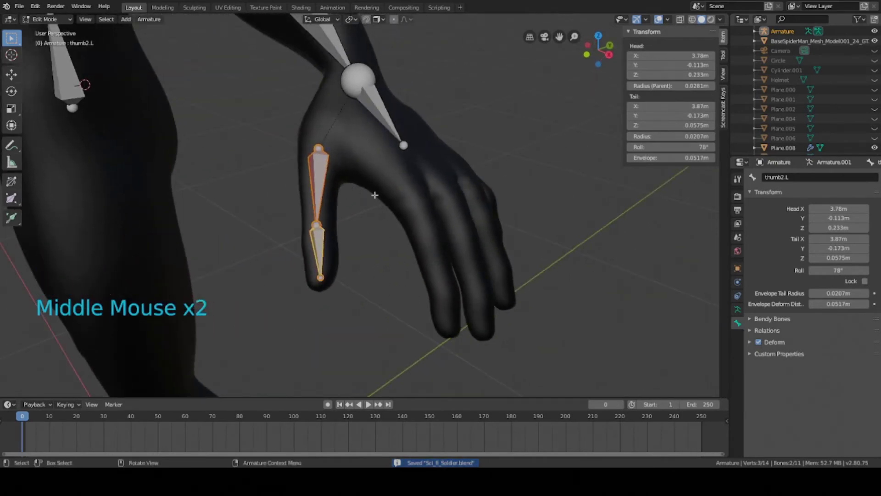
key("shift+d")
left_click(487, 212)
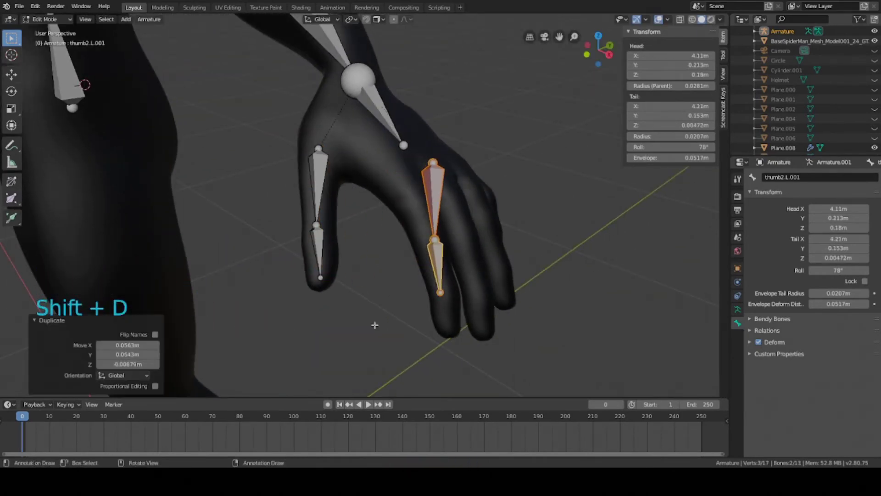
Step: Rotate the duplicated bones by about 32.4°, set the lower bone's roll to 72° and save the file
middle_click_drag(374, 327, 459, 261)
scroll(426, 276, "up", 2)
scroll(441, 266, "down", 3)
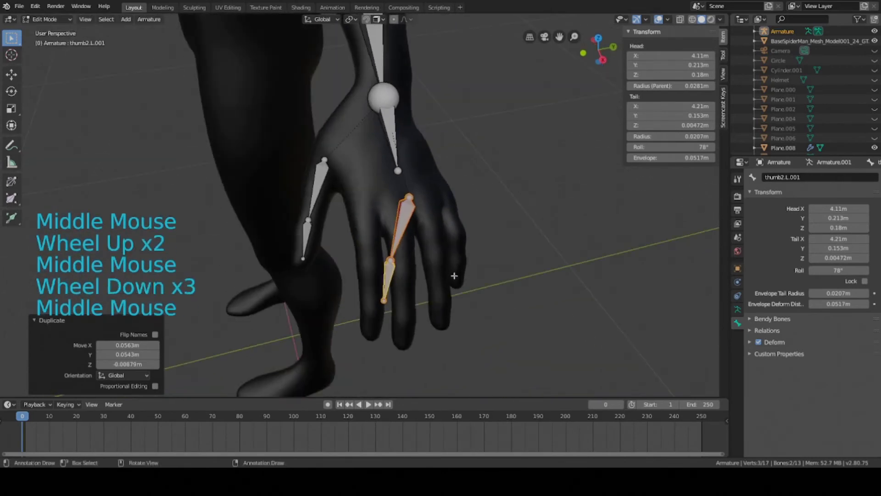
key("r")
left_click(467, 247)
scroll(466, 247, "up", 1)
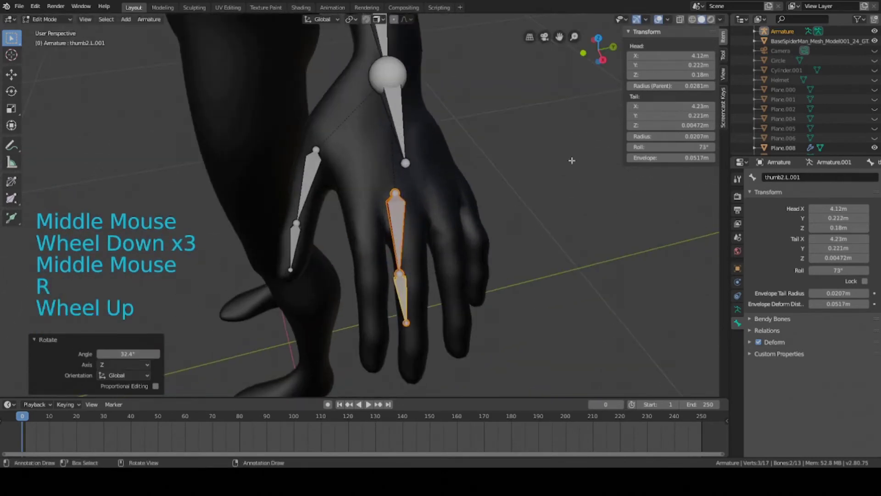
left_click(652, 147)
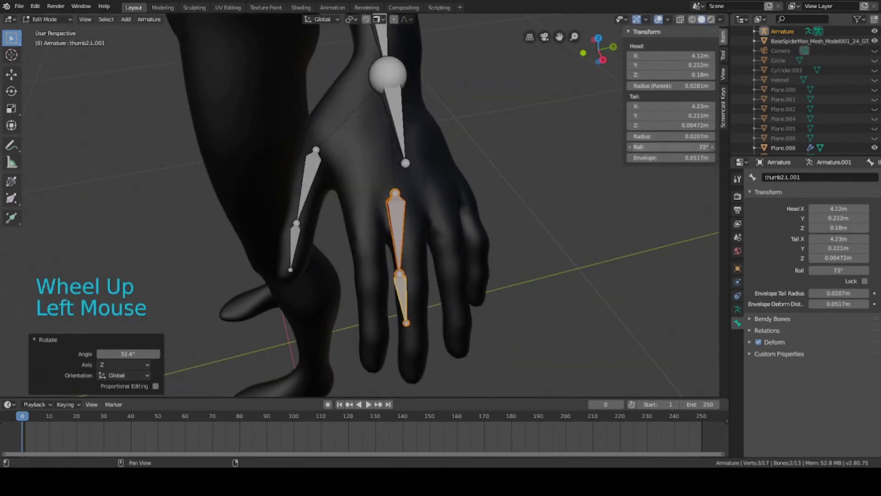
middle_click_drag(413, 211, 482, 238)
key("ctrl+s")
Step: Tilt both duplicated bones with a free trackball rotation and shift them towards the index finger
left_click(412, 244)
left_click(443, 214, "shift")
key("r")
key("r")
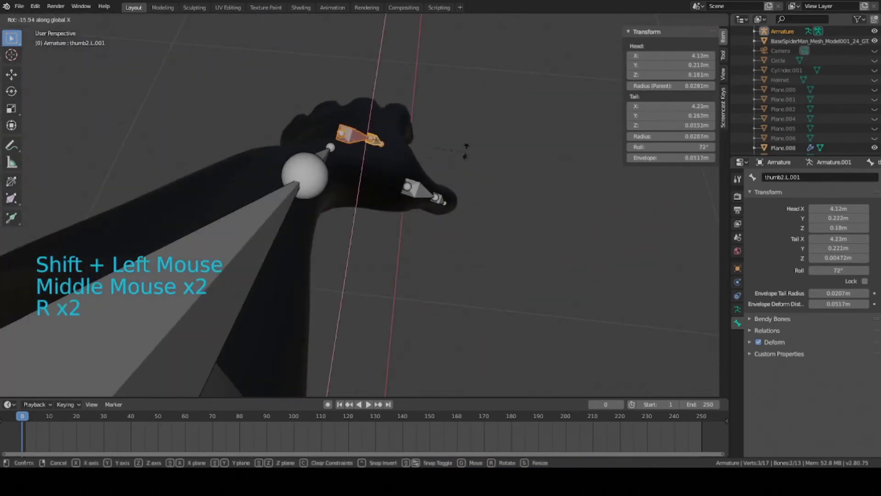
left_click(466, 148)
middle_click_drag(464, 144, 458, 236)
key("g")
left_click(498, 158)
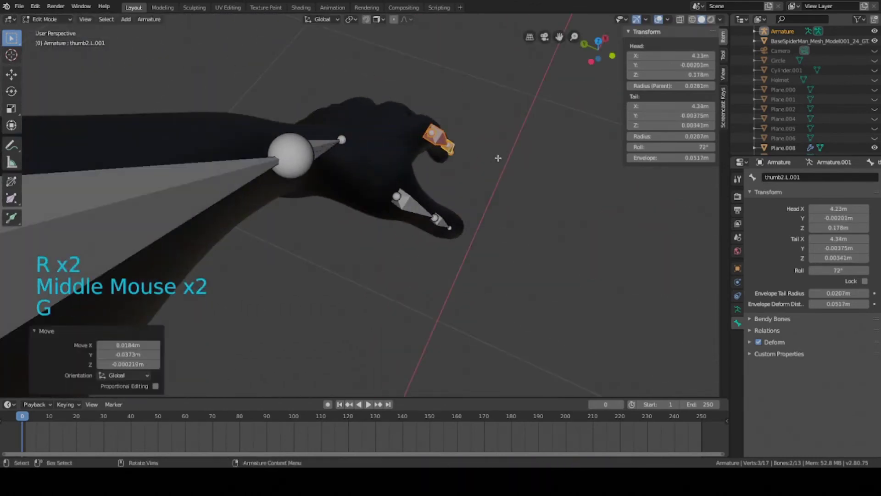
Step: Move both duplicated bones into the index finger, with the lower bone's head at about X 4.22 m, Y 0.083 m, Z 0.141 m
middle_click_drag(498, 157, 307, 123)
key("g")
left_click(440, 183)
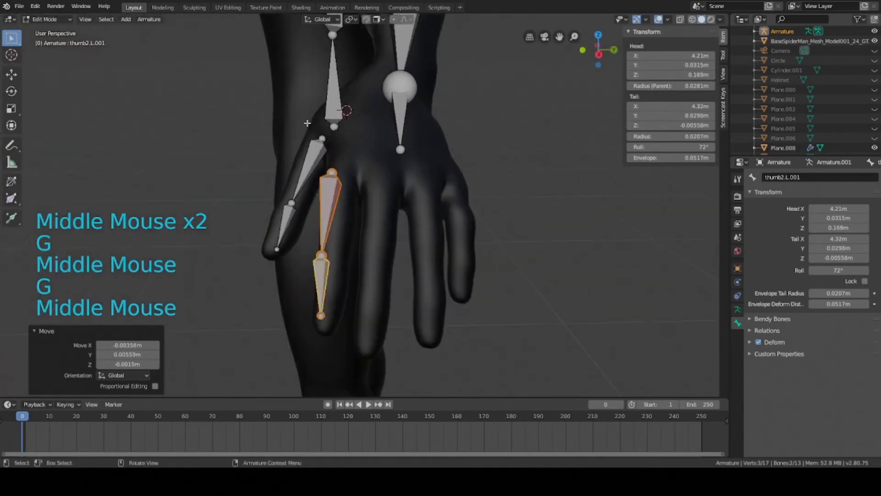
key("g")
left_click(345, 239)
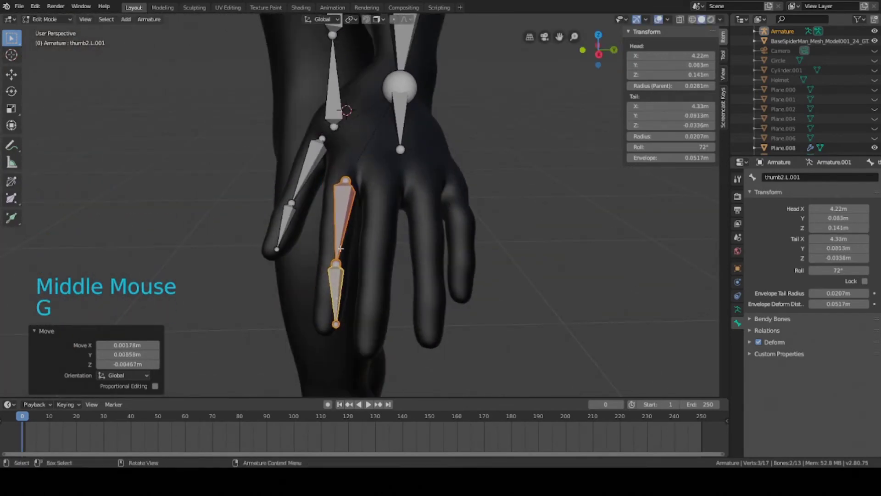
Step: Move the lower duplicated bone up along the index finger, rotate it to follow the finger and refine its position
left_click(335, 289)
key("g")
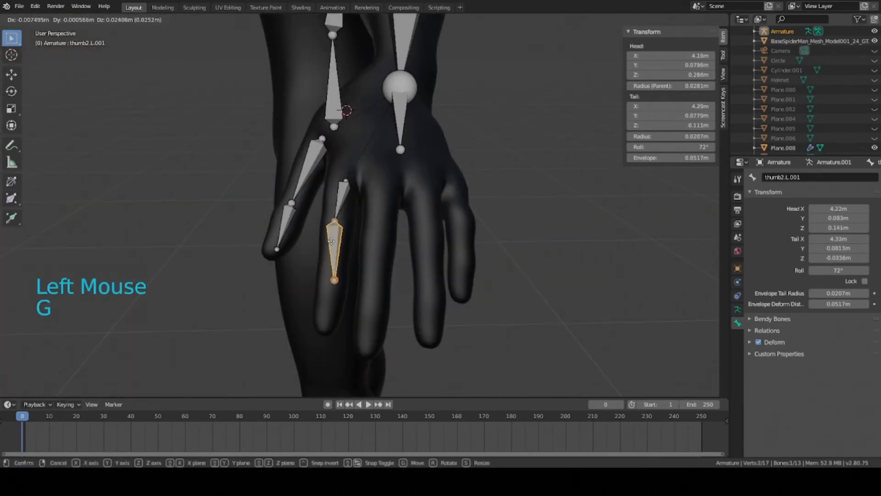
left_click(332, 239)
key("r")
left_click(374, 232)
middle_click_drag(374, 232, 356, 308)
left_click(502, 237)
key("g")
left_click(481, 225)
Step: Adjust the index finger bones' joints inside the mesh, placing the knuckle joint at about X 4.04 m, Y 0.128 m, Z 0.391 m
left_click(361, 208)
middle_click_drag(361, 209, 360, 222)
key("g")
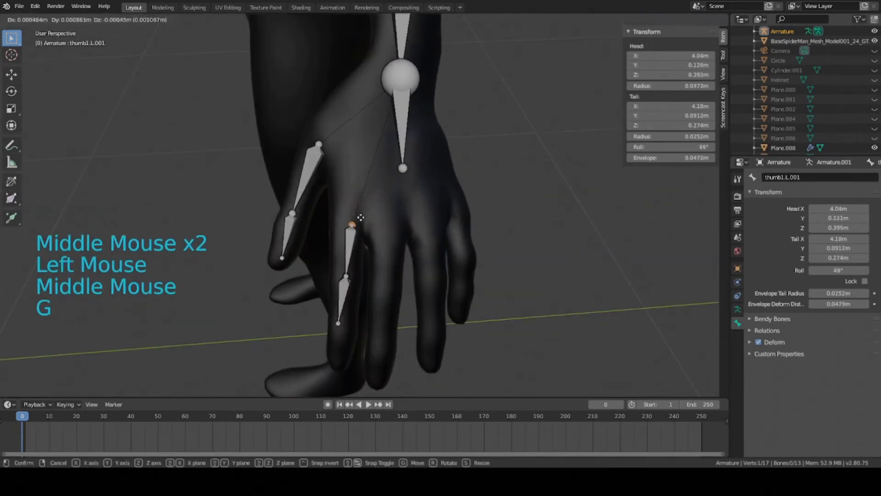
left_click(353, 280)
key("g")
mouse_move(353, 280)
middle_mouse_down()
mouse_move(351, 293)
mouse_move(344, 275)
middle_mouse_up()
left_click(345, 308)
key("g")
left_click(350, 308)
Step: Extrude a third index bone to the fingertip, ending at about X 4.32 m, Y 0.0481 m, Z -0.0369 m, and save the file
key("e")
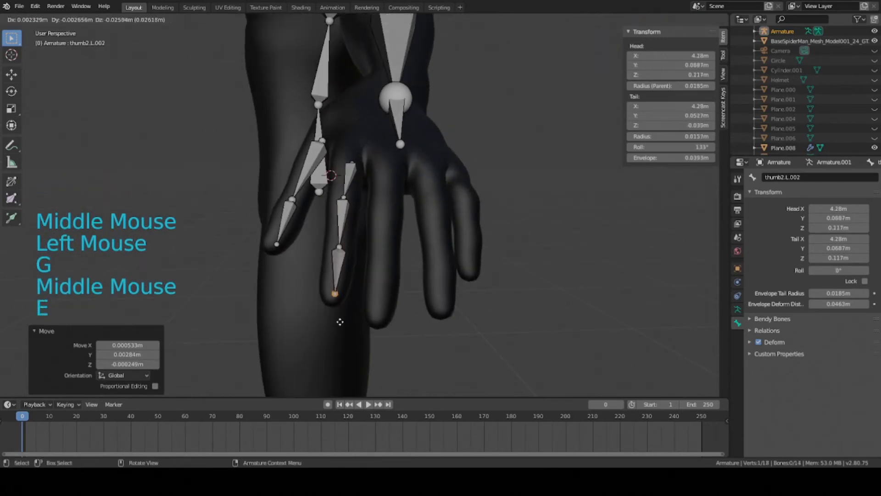
left_click(344, 315)
middle_click_drag(344, 315, 358, 234)
key("g")
left_click(456, 285)
key("g")
key("ctrl+s")
Step: Set the roll of the middle index finger bone to about 67°
scroll(362, 285, "up", 2)
left_click(361, 286)
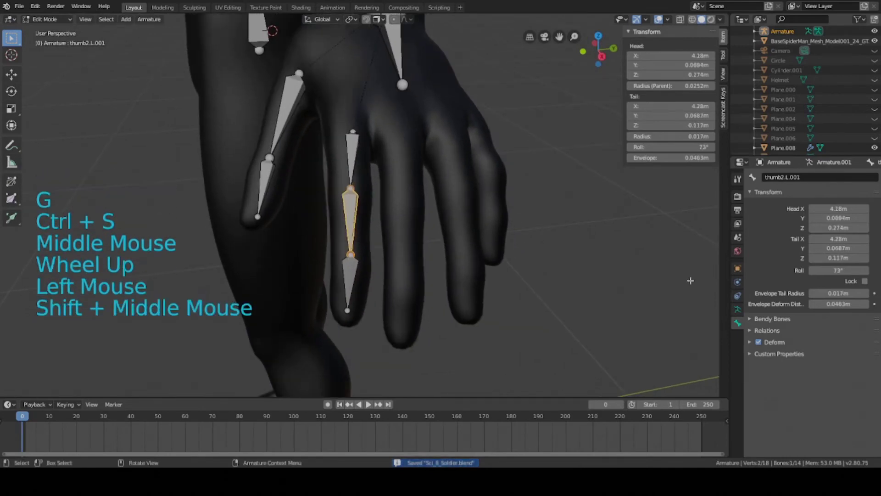
left_click(670, 147)
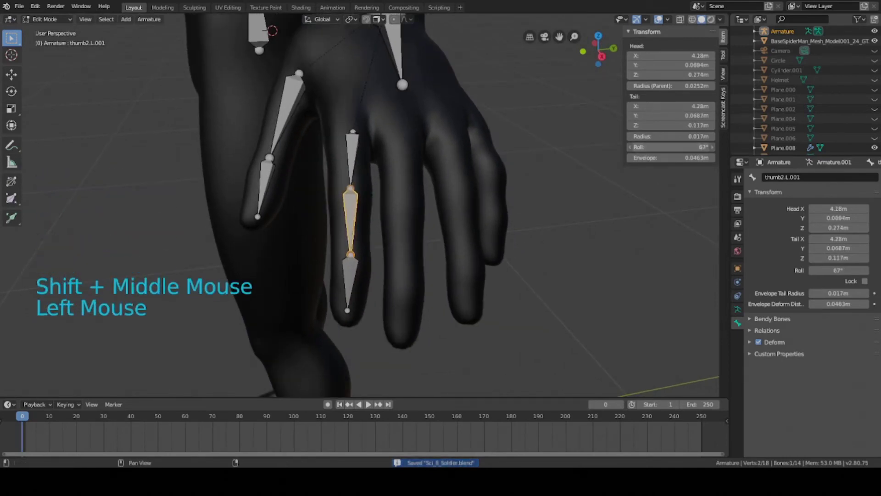
Step: Rotate the index fingertip bone by about -2.52°, set its roll to about 82° and save the file
left_click(350, 282)
middle_click_drag(404, 276, 367, 271)
left_click(344, 261)
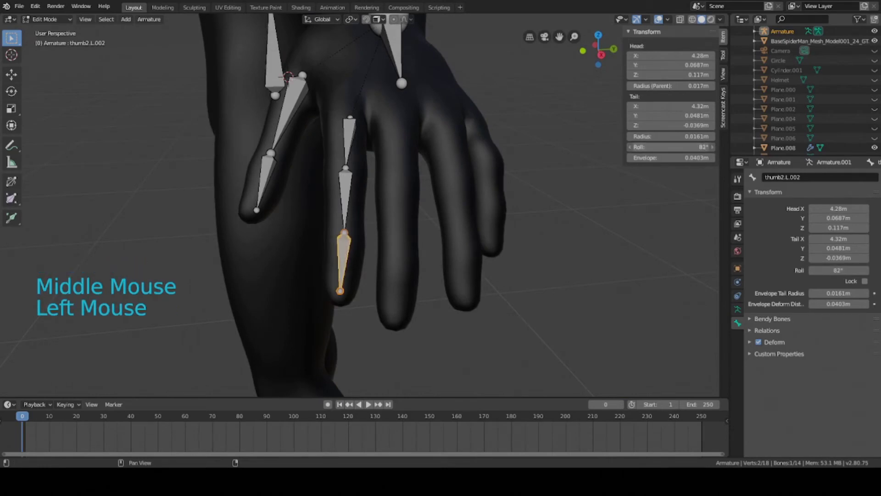
middle_click_drag(368, 180, 355, 175)
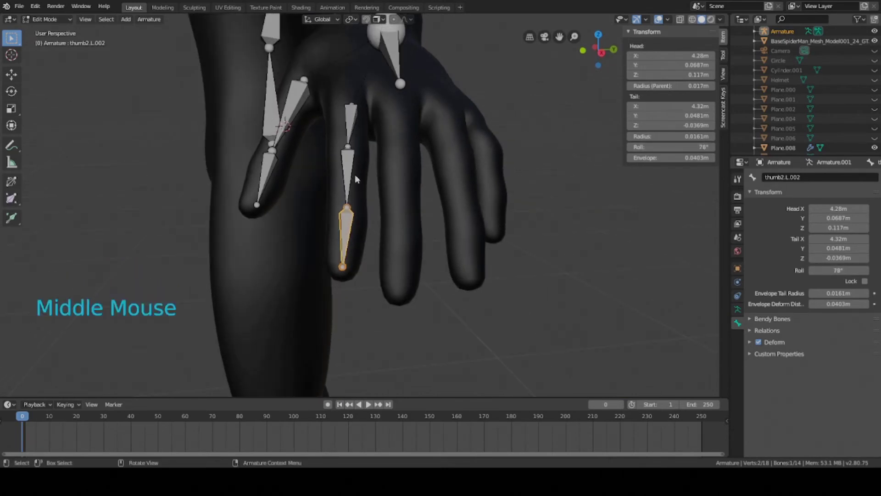
key("r")
left_click(449, 235)
left_click(712, 147)
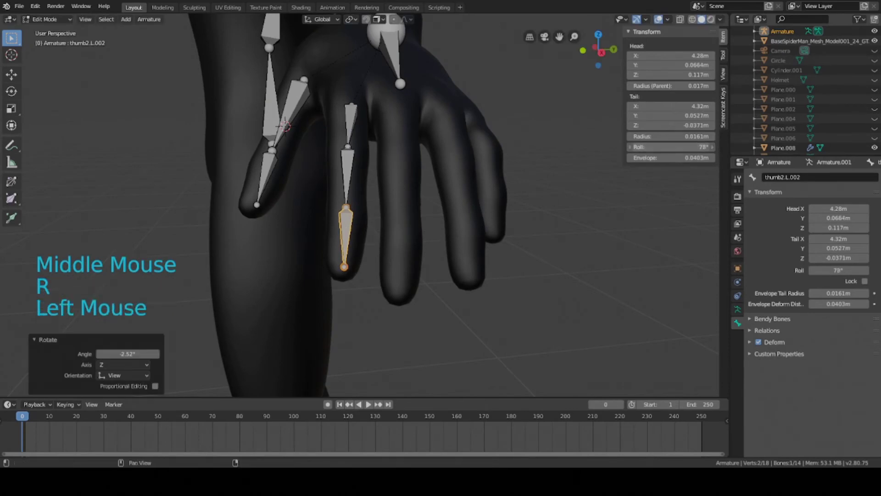
key("ctrl+s")
middle_click_drag(526, 196, 407, 211)
scroll(498, 181, "up", 3)
scroll(504, 180, "down", 3)
key("ctrl+s")
Step: Rename the upper index finger bone as index1.L and save the file
scroll(403, 216, "down", 2)
left_click(356, 183)
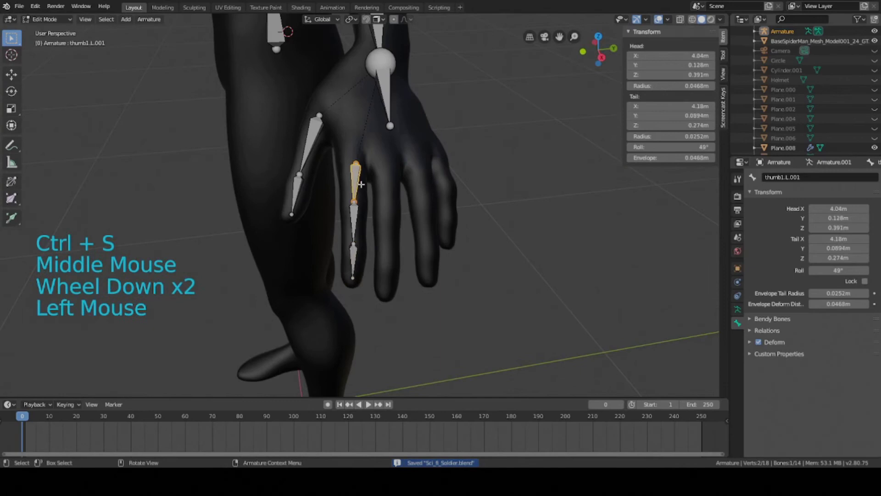
left_click(817, 178)
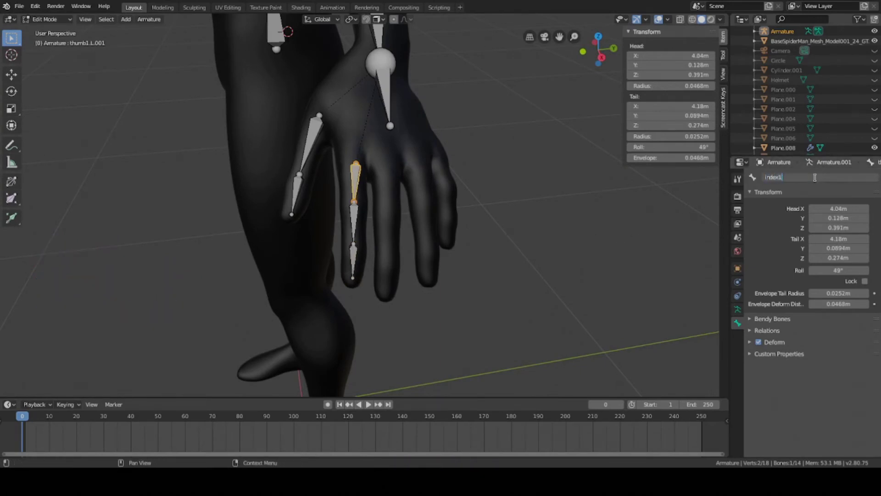
type("index1.L")
key("Return")
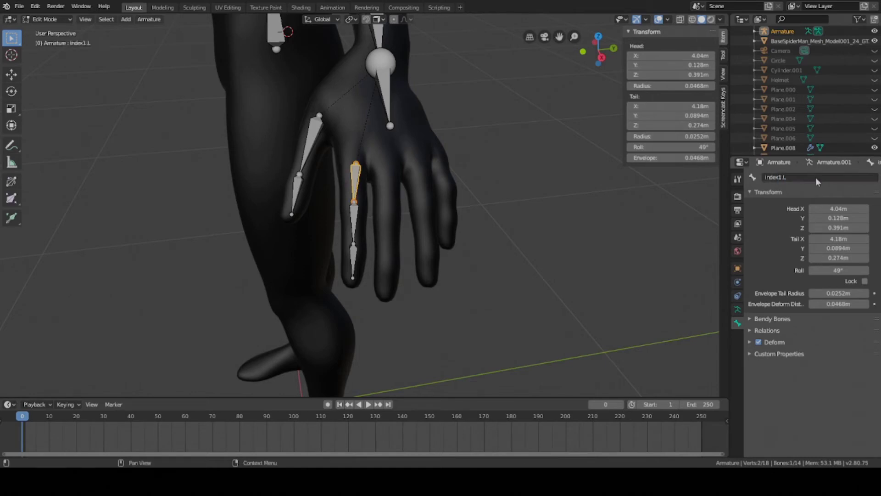
key("ctrl+s")
Step: Rename the middle index finger bone as index2.L
left_click(354, 223)
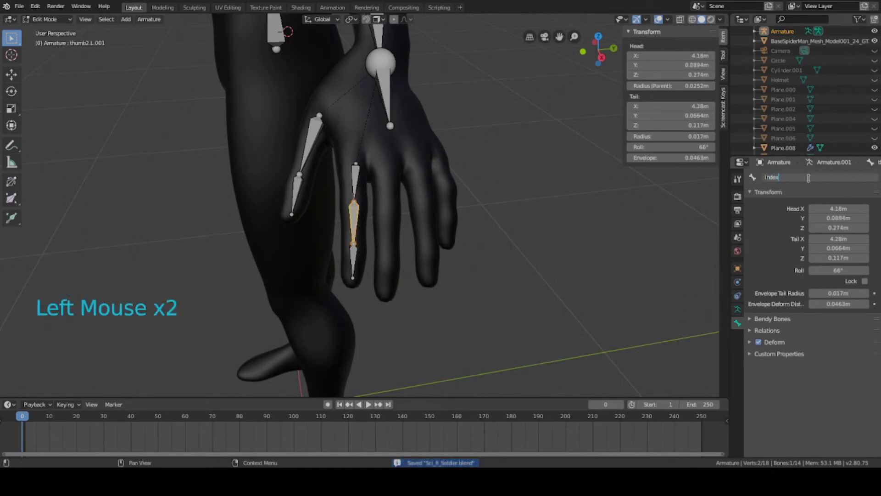
left_click(809, 178)
type("index2.L")
key("Return")
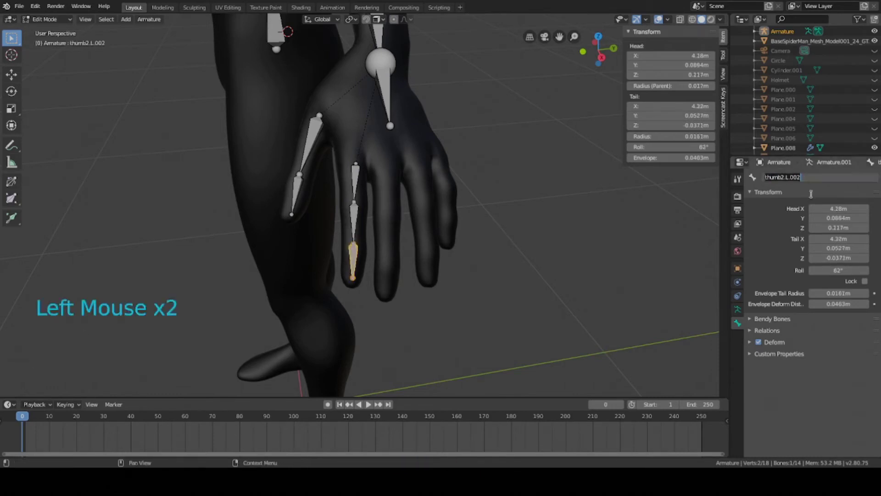
Step: Rename the index fingertip bone as index3.L and save the file
type("index3.L")
key("Return")
key("ctrl+s")
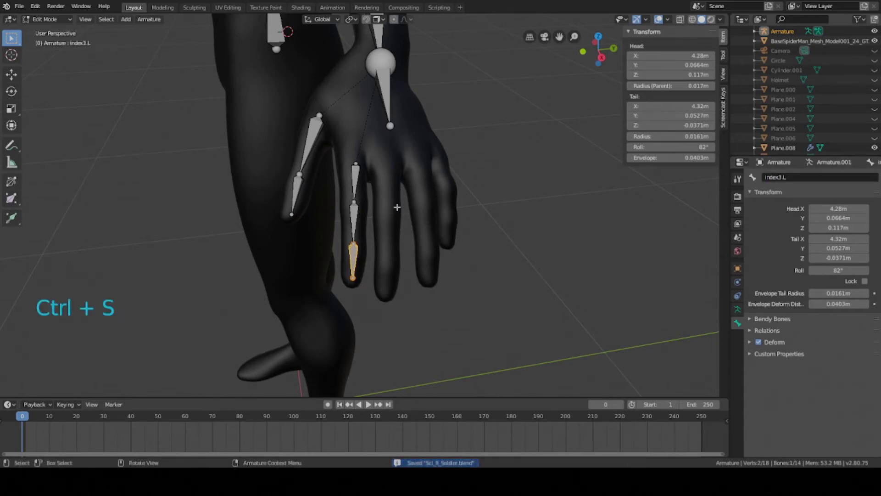
Step: Try duplicating the three index finger bones onto the middle, ring and little fingers
scroll(397, 207, "up", 2)
left_click(353, 170)
left_click(349, 221, "shift")
left_click(347, 289, "shift")
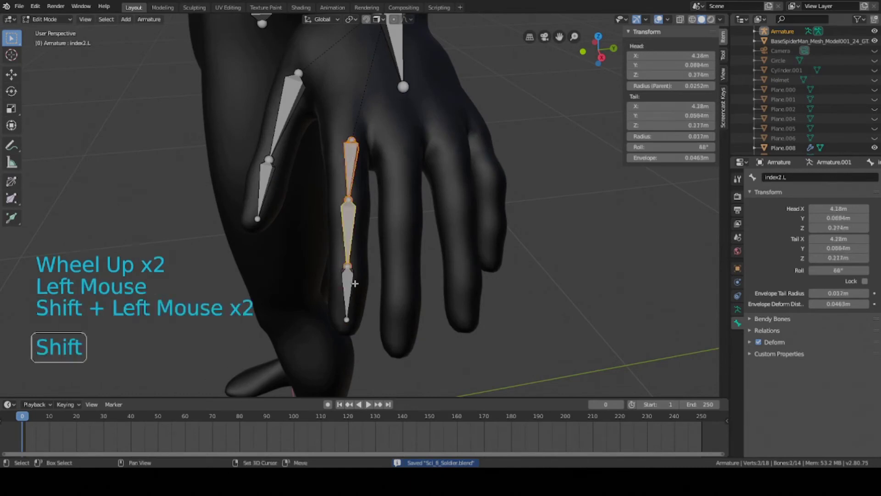
scroll(349, 257, "down", 2)
middle_click_drag(349, 257, 427, 239)
key("shift+d")
left_click(381, 255)
key("shift+d")
left_click(397, 266)
key("shift+d")
left_click(448, 261)
middle_click_drag(395, 138, 398, 196)
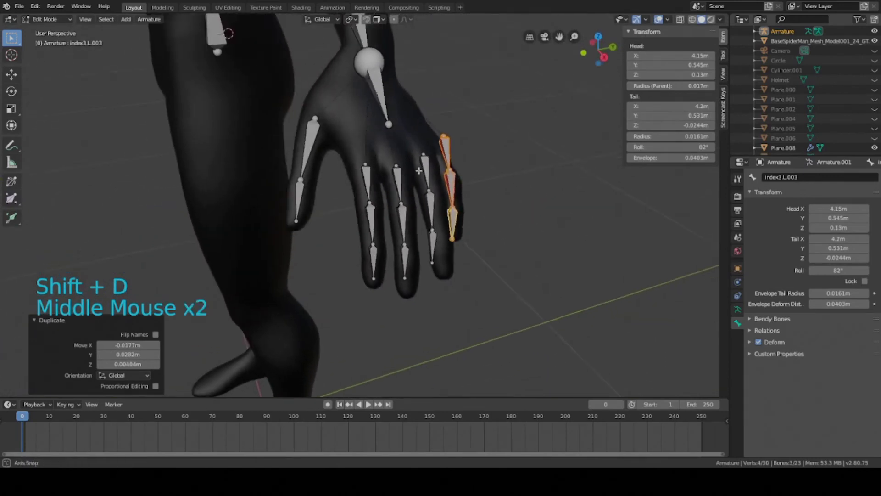
scroll(397, 197, "down", 1)
scroll(397, 196, "up", 2)
scroll(374, 189, "down", 2)
middle_click_drag(347, 162, 365, 182)
Step: Undo the duplications of the index finger bones and save the file
key("ctrl+z")
key("ctrl+z")
key("ctrl+z")
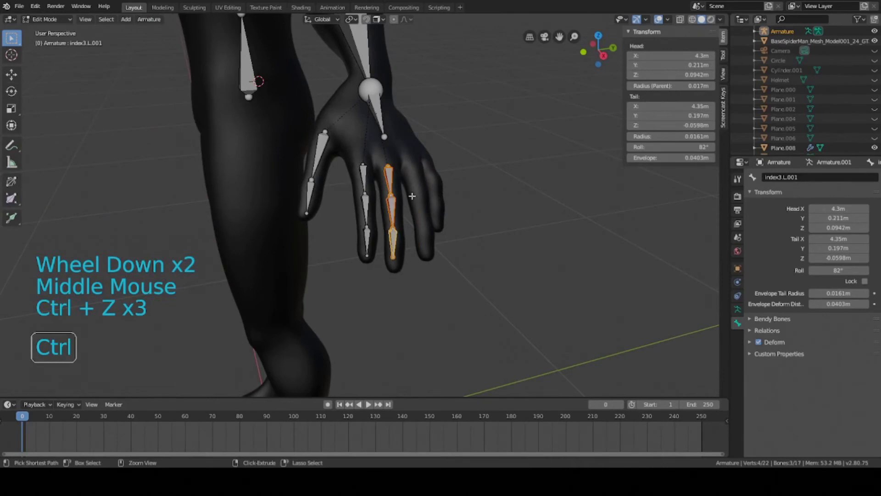
key("ctrl+z")
middle_click_drag(412, 196, 349, 321)
key("ctrl+s")
Step: Examine the placement of the finger bones inside the left hand from several angles
scroll(404, 197, "up", 3)
scroll(387, 180, "down", 2)
scroll(395, 181, "up", 2)
scroll(395, 181, "down", 2)
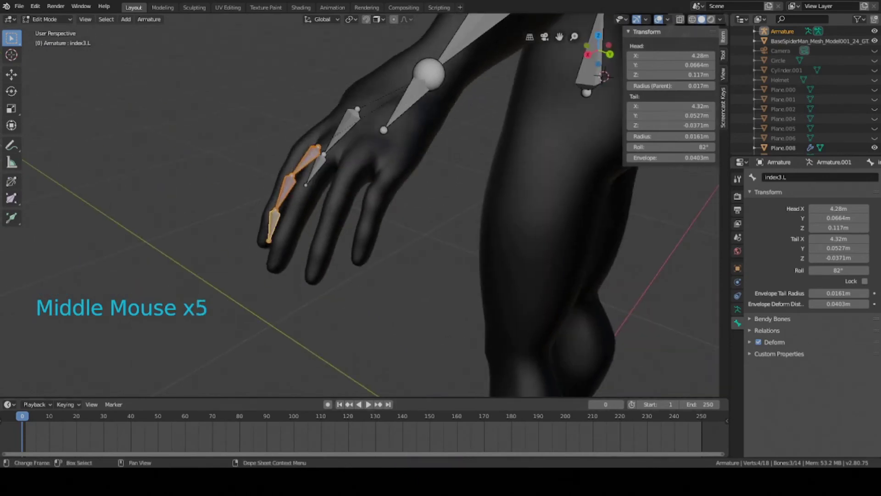
middle_click_drag(355, 215, 399, 206)
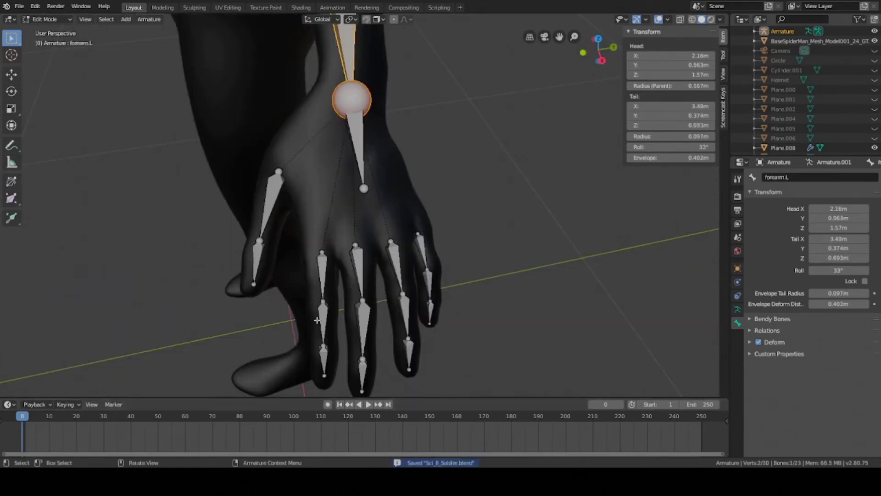
scroll(340, 320, "up", 2)
scroll(349, 298, "down", 2)
middle_click_drag(363, 264, 335, 230, "shift")
scroll(390, 236, "up", 1)
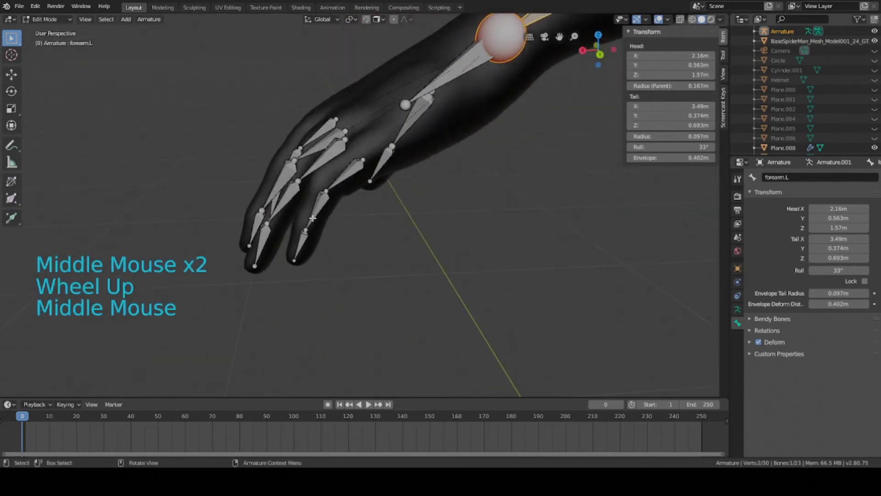
scroll(333, 169, "up", 1)
scroll(271, 206, "down", 2)
mouse_move(333, 169)
middle_mouse_down()
mouse_move(271, 206)
mouse_move(349, 165)
middle_mouse_up()
scroll(349, 165, "up", 1)
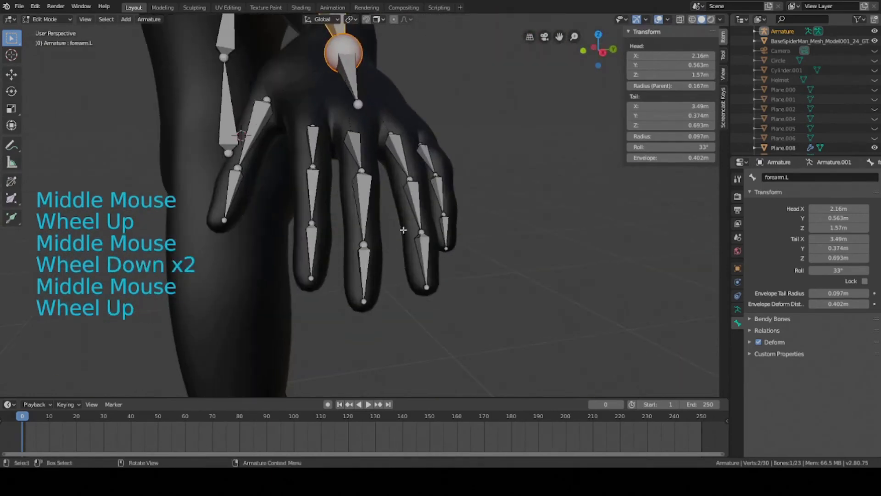
Step: Check the names of the middle, ring, little and index finger bones one by one, and save the file
left_click(358, 156)
left_click(358, 157, "shift")
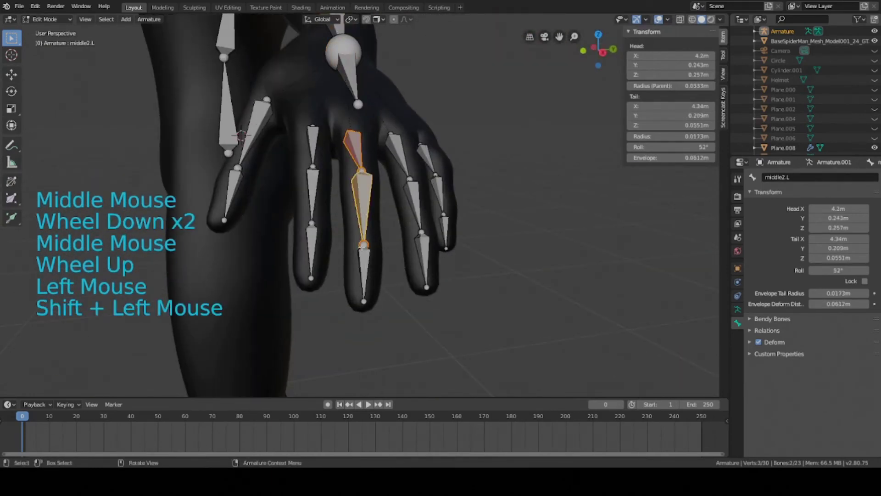
left_click(375, 260, "shift")
left_click(375, 260)
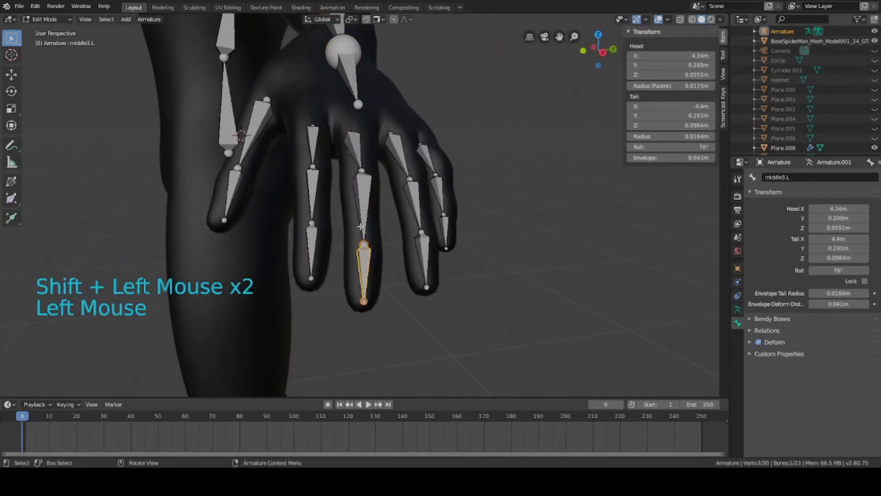
left_click(365, 213)
left_click(357, 166)
middle_click_drag(357, 165, 395, 166)
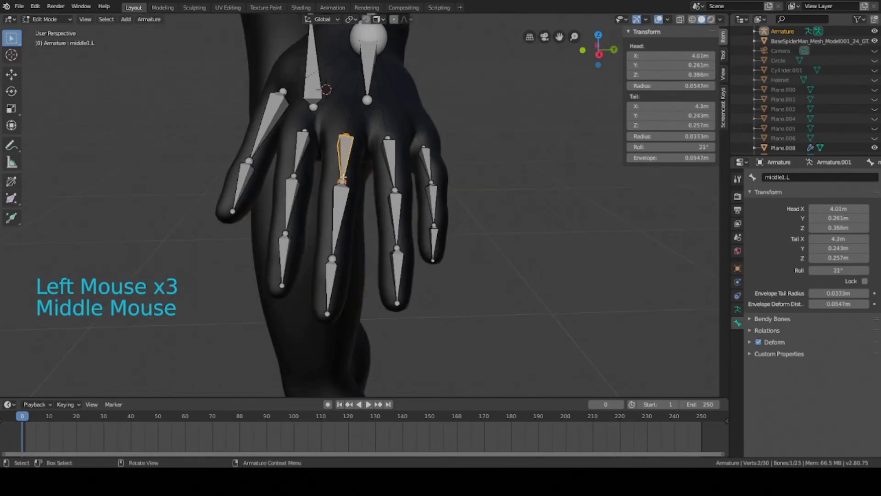
left_click(396, 166)
left_click(394, 229)
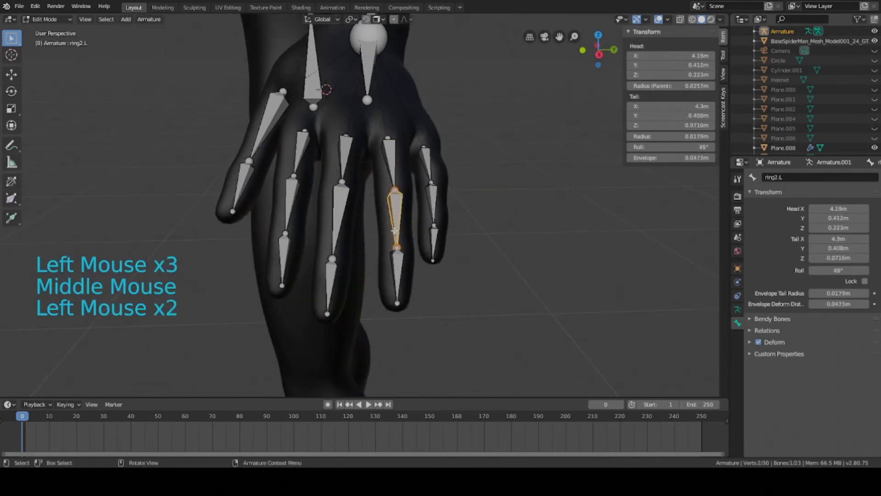
left_click(402, 267)
left_click(429, 181)
left_click(433, 204)
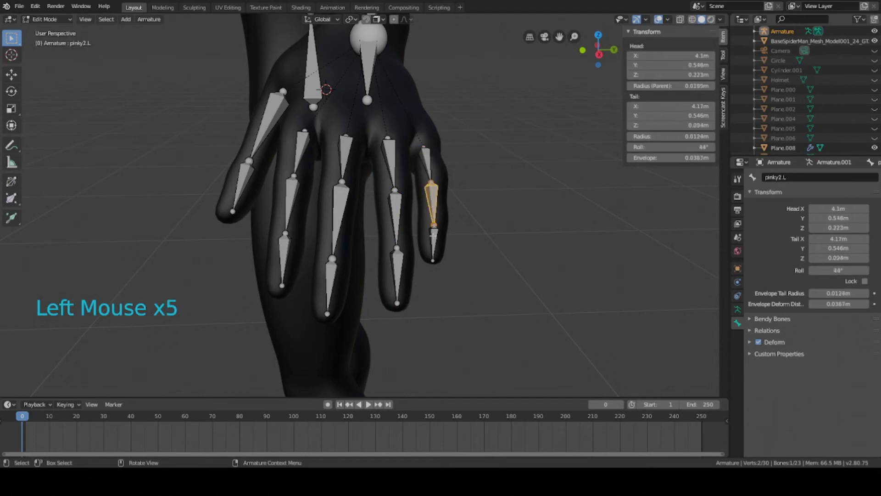
key("ctrl+s")
left_click(299, 154)
left_click(290, 204)
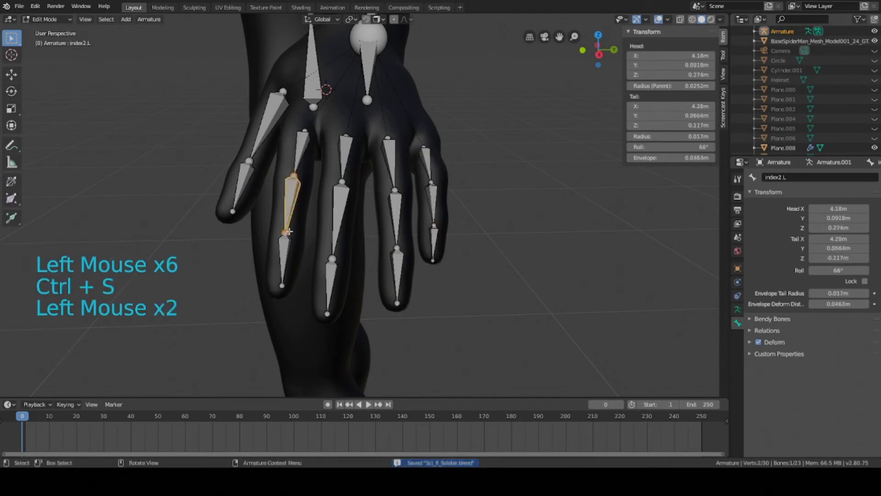
left_click(286, 234)
middle_click_drag(286, 234, 305, 236)
key("ctrl+s")
Step: Examine the pelvis and legs of the body in front view and save the file
scroll(305, 236, "down", 6)
key("KP_1")
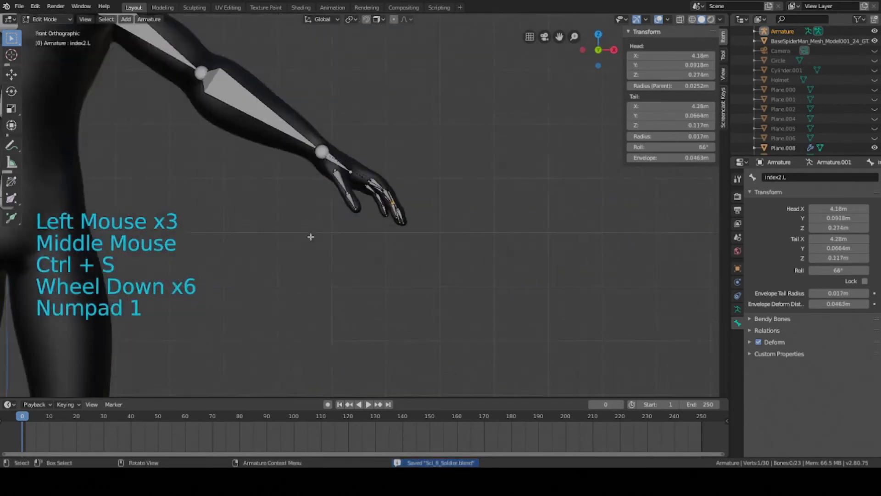
scroll(308, 269, "down", 2)
middle_click_drag(308, 269, 466, 222, "shift")
scroll(336, 281, "down", 3)
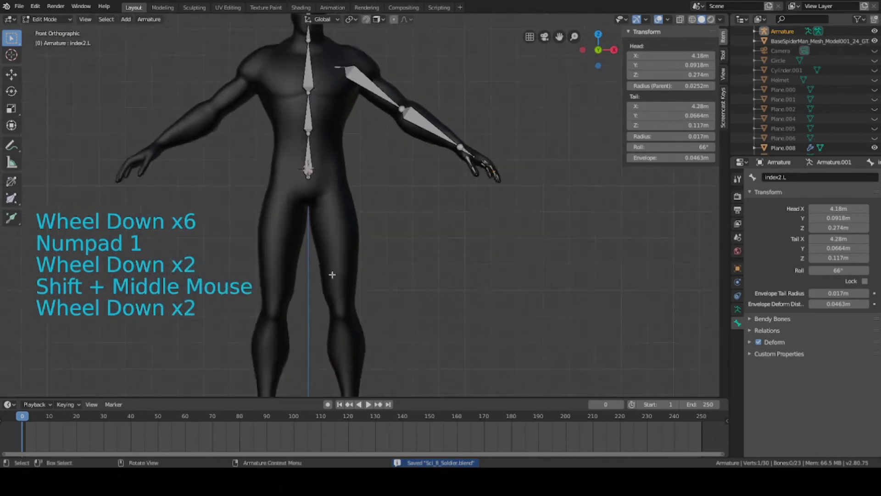
middle_click_drag(336, 281, 362, 212, "shift")
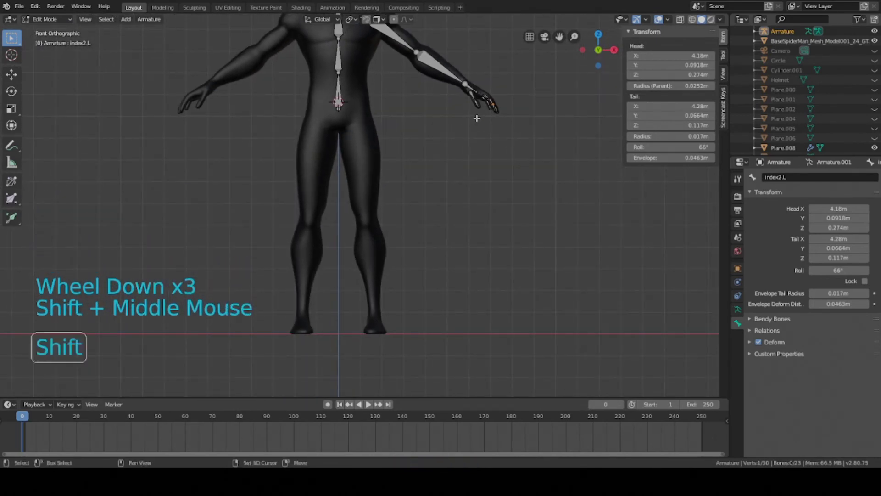
middle_click_drag(476, 118, 475, 195, "shift")
scroll(475, 195, "up", 3)
scroll(475, 196, "up", 1)
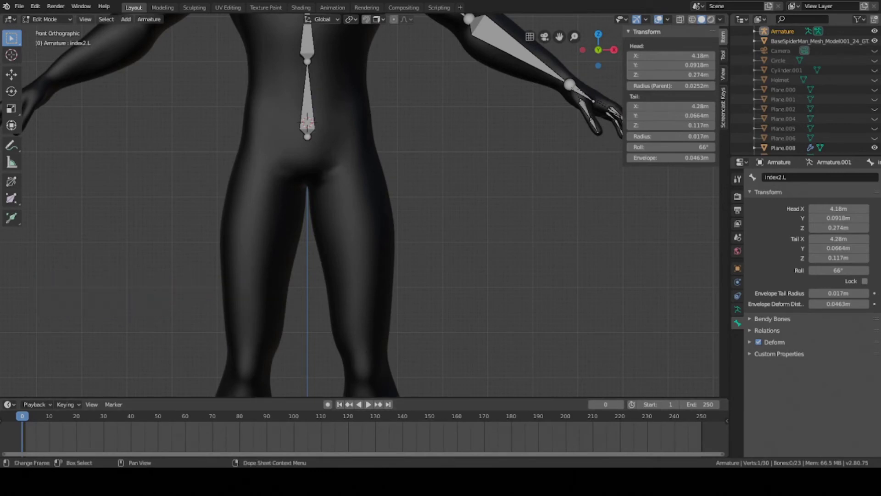
key("ctrl+s")
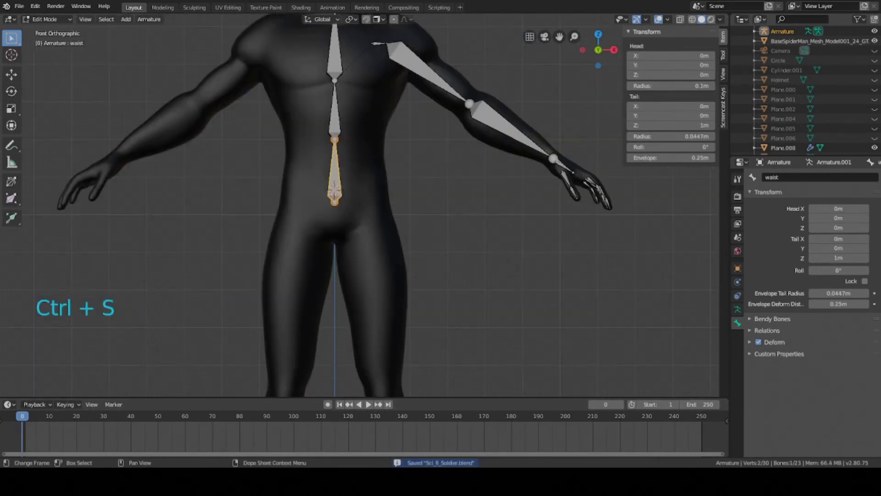
Step: Duplicate the waist bone and place the copy at the character's left hip in front view
left_click(334, 189)
scroll(342, 195, "up", 1)
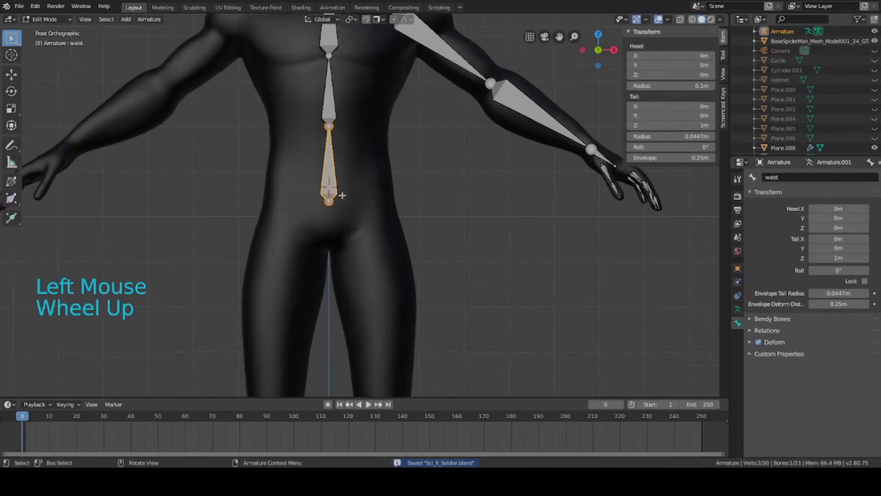
key("ctrl+s")
scroll(373, 214, "down", 1)
middle_click_drag(373, 214, 375, 262, "shift")
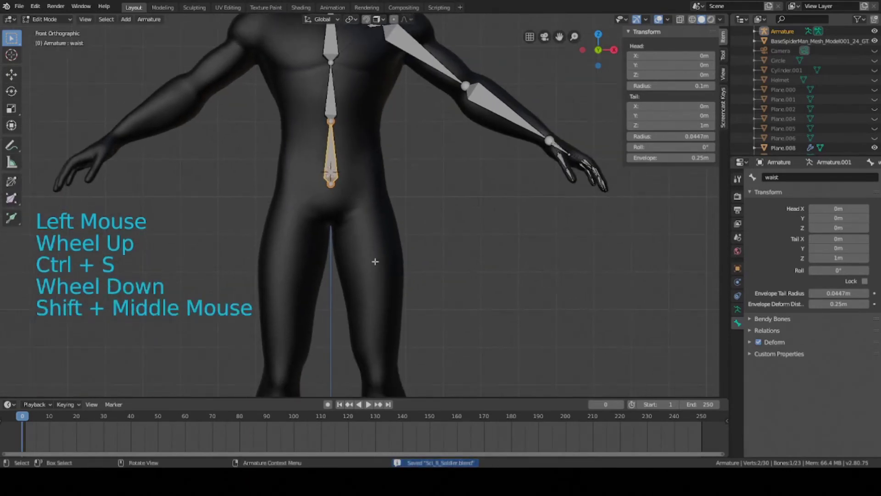
key("shift")
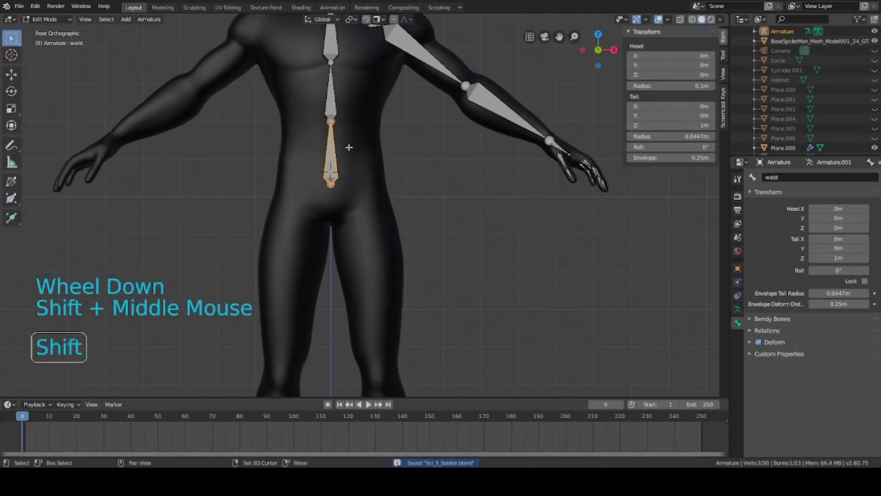
key("shift+d")
left_click(379, 167)
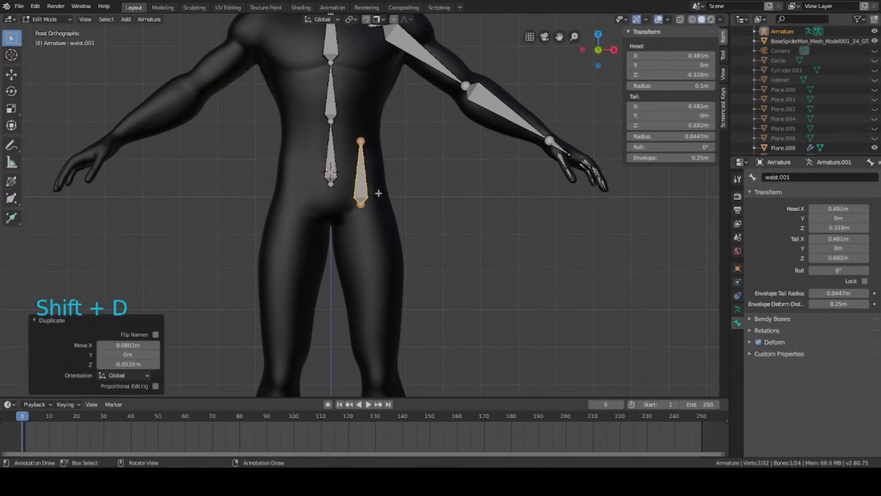
Step: Rotate the duplicated bone about 164° so it points downward and move it into the left upper thigh
key("r")
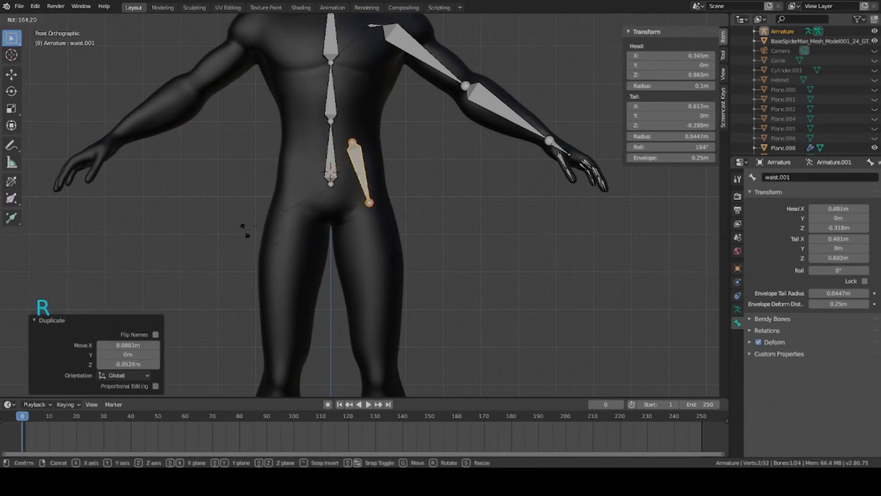
key("g")
left_click(376, 266)
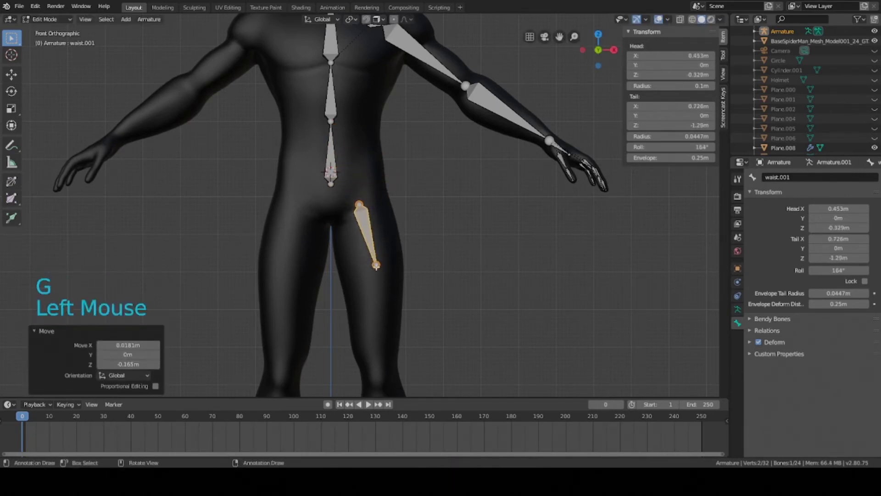
Step: Extend the thigh bone's lower joint to the left knee, shift its upper joint slightly outward, and save the file
left_click(376, 266)
middle_click_drag(377, 265, 373, 236, "shift")
key("ctrl+s")
key("g")
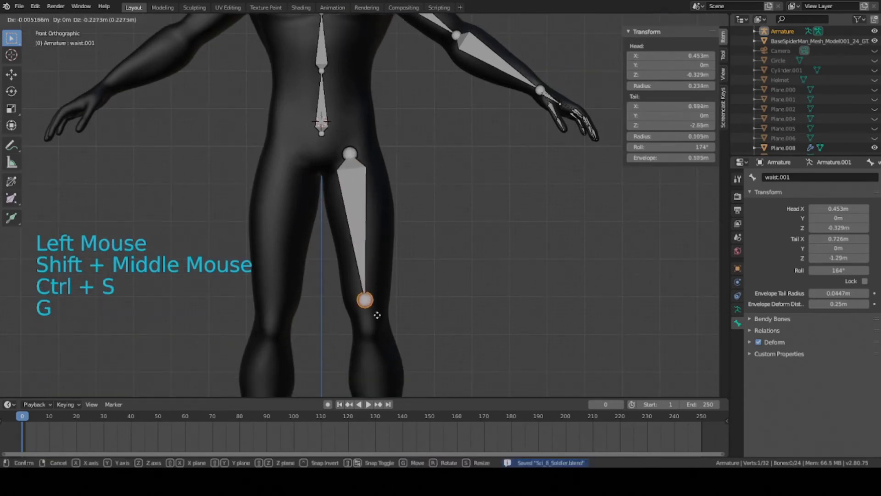
left_click(384, 339)
left_click(350, 154)
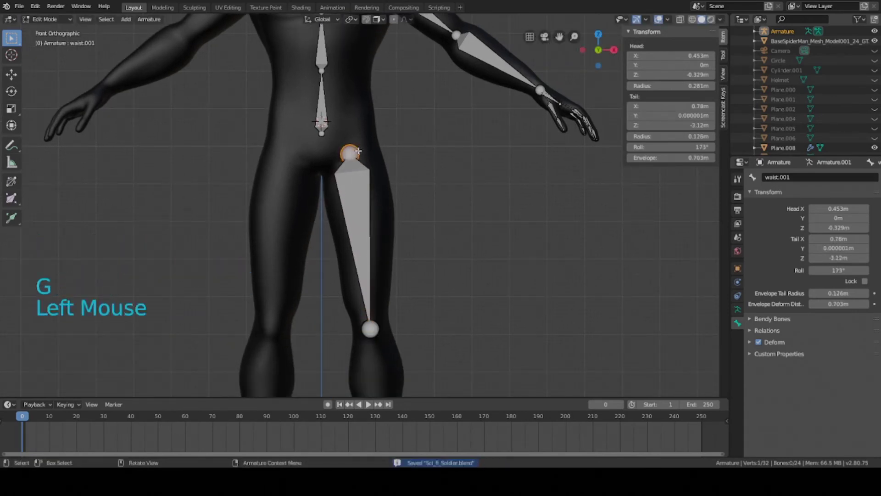
key("g")
left_click(353, 155)
key("ctrl+s")
Step: In right side view, move the thigh bone's lower joint up and forward to about -0.07 m on Y inside the knee, and save
middle_click_drag(352, 156, 321, 235)
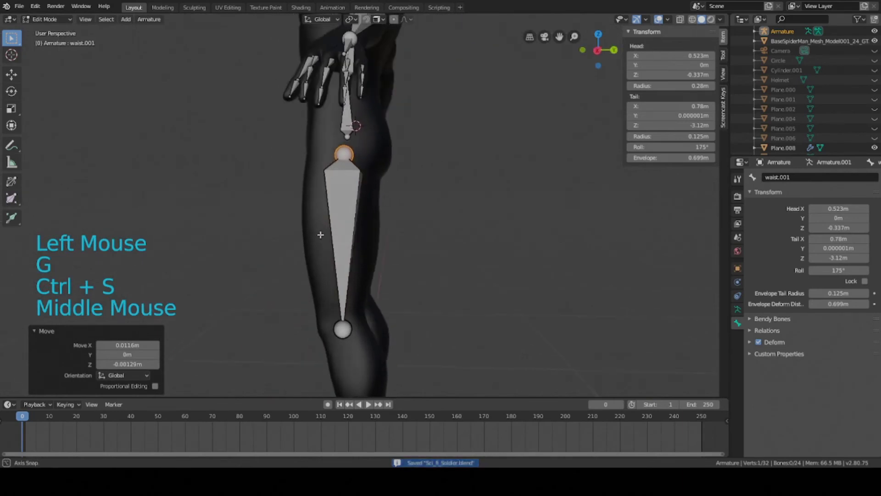
key("KP_3")
left_click(344, 328)
key("g")
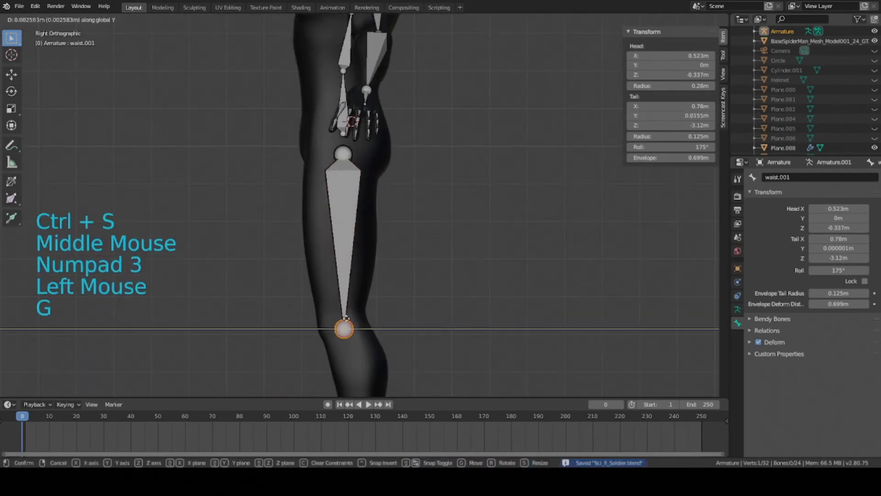
key("g")
left_click(343, 323)
key("g")
left_click(341, 308)
key("ctrl+s")
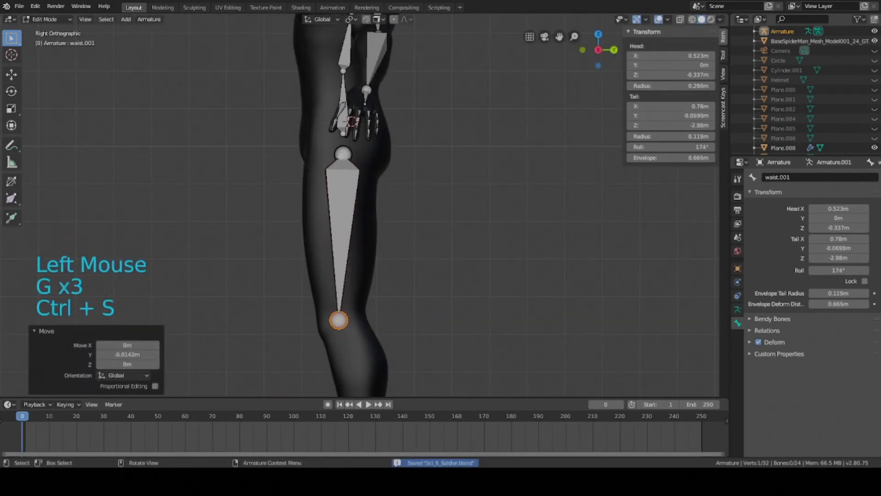
Step: Move the thigh bone's upper joint slightly back to about 0.0155 m on Y and save the file
left_click(342, 153)
key("g")
left_click(341, 154)
key("ctrl+s")
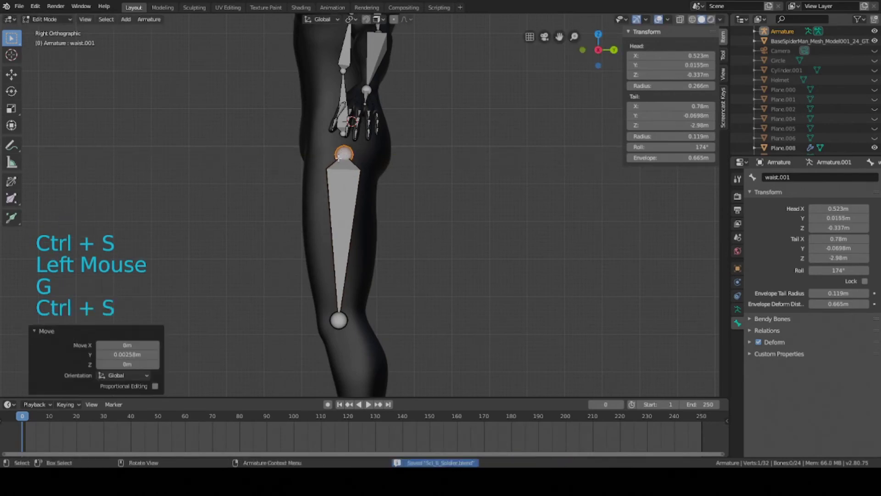
middle_click_drag(345, 157, 373, 218)
left_click(367, 200)
left_click(336, 158)
left_click(337, 165)
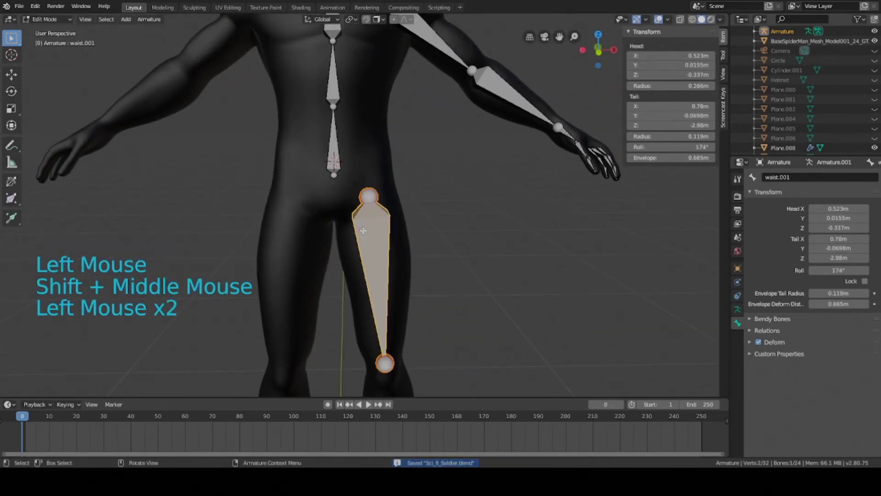
key("shift")
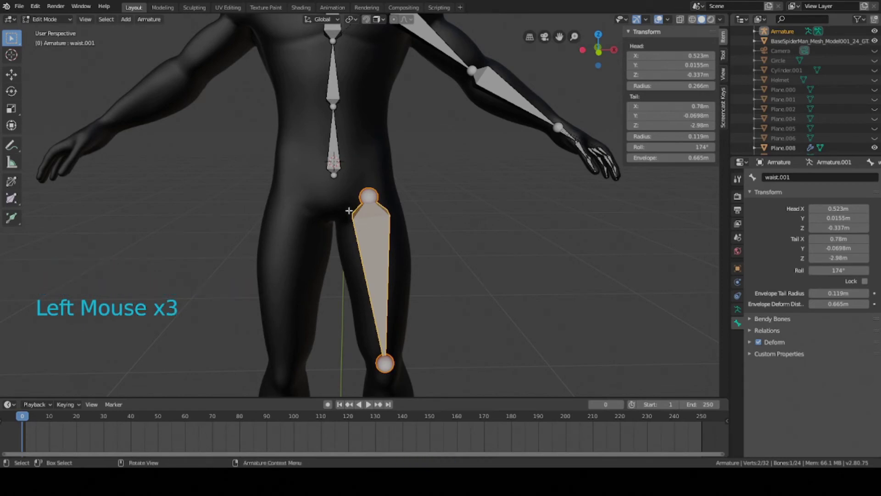
left_click(344, 149)
left_click(342, 150)
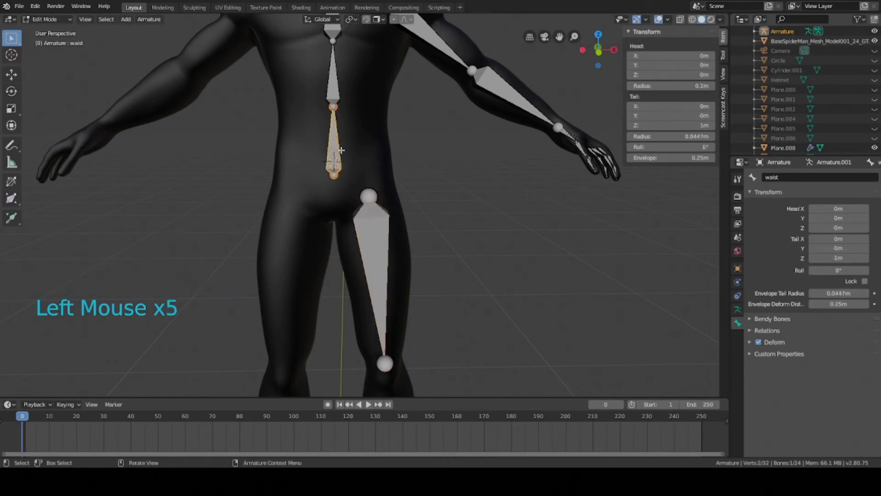
key("g")
key("Escape")
key("ctrl+s")
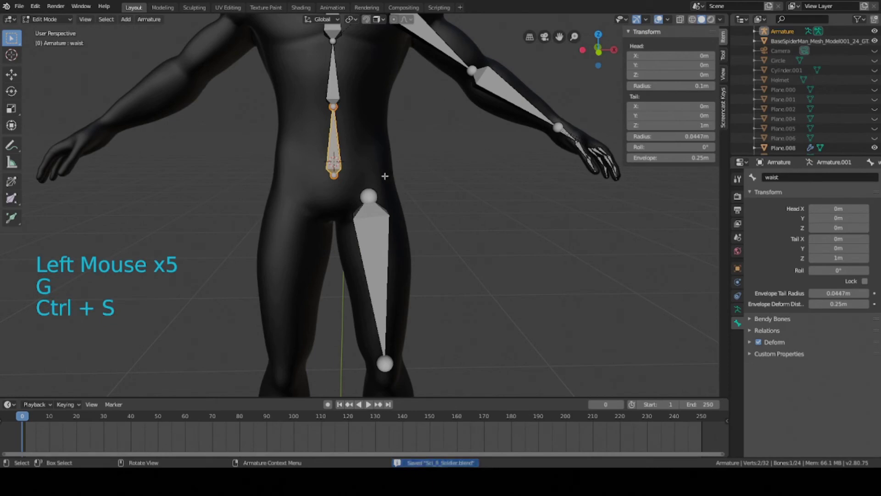
Step: Parent the left thigh bone to the waist bone with Keep Offset and save the file
left_click(379, 240)
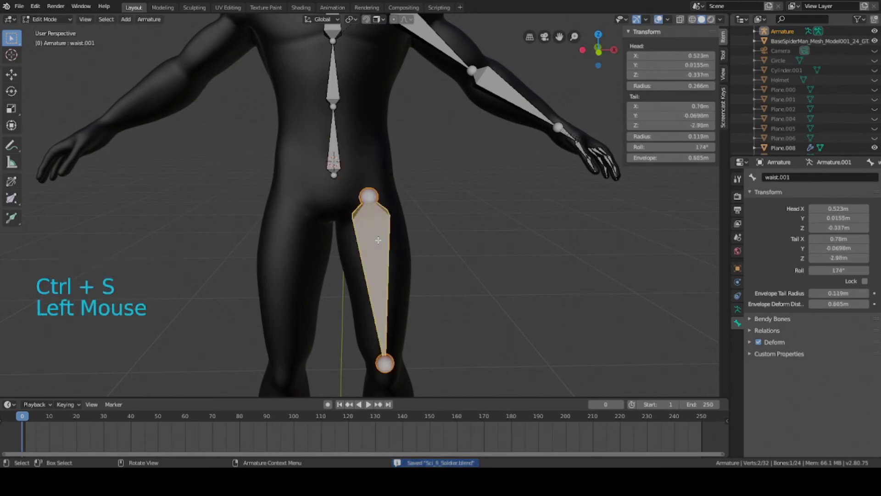
key("shift")
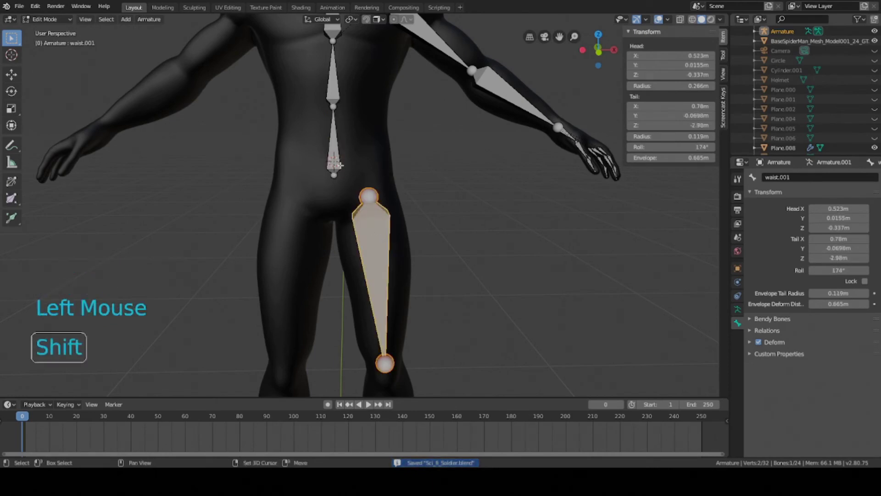
left_click(334, 161, "shift")
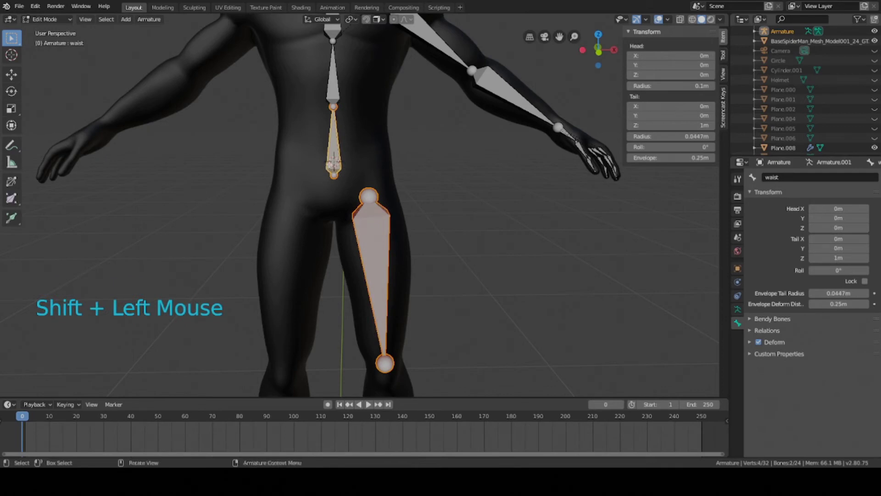
key("ctrl")
key("ctrl+p")
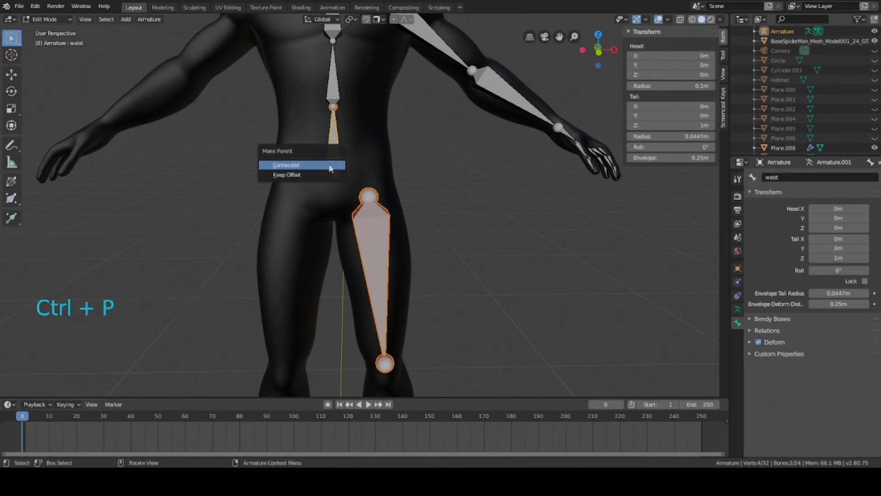
left_click(329, 175)
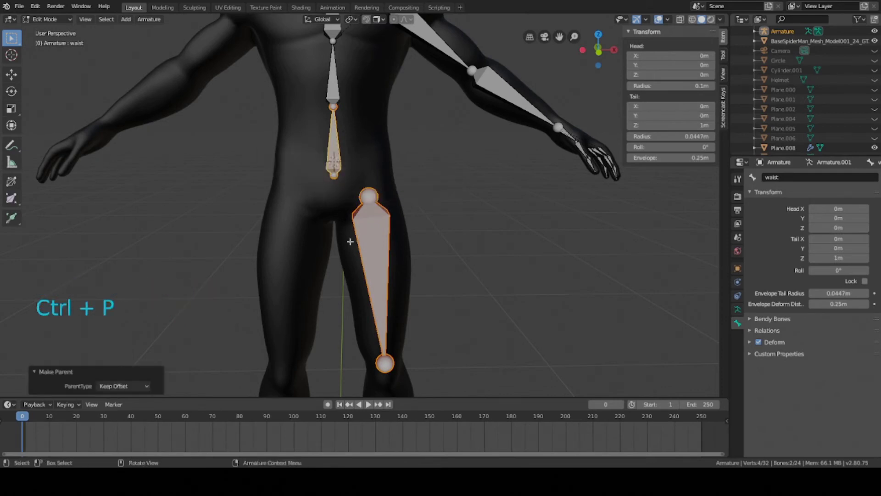
key("ctrl+s")
Step: Show the Relations settings in the bone properties to inspect the parenting
middle_click_drag(350, 242, 365, 273)
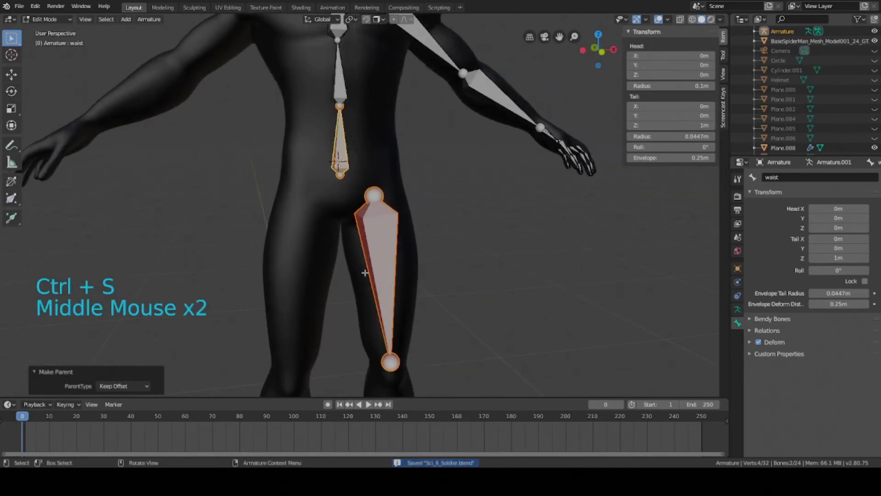
scroll(372, 301, "down", 3)
middle_click_drag(413, 355, 406, 314, "shift")
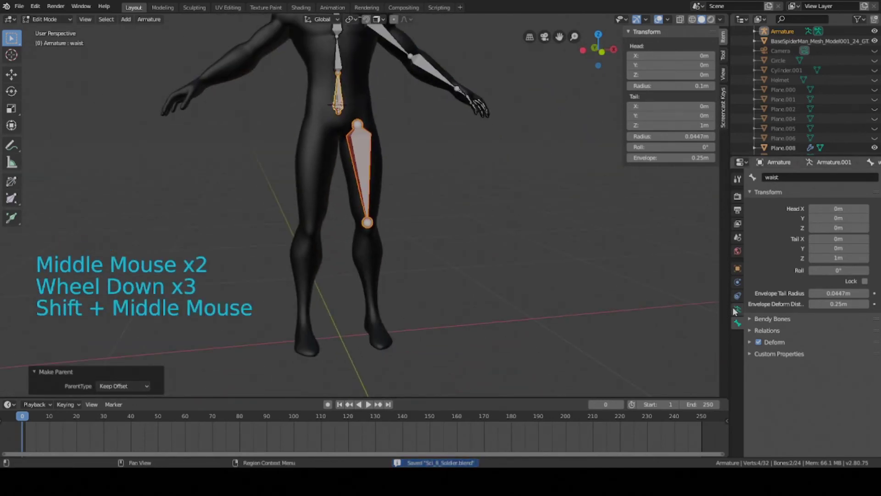
left_click(762, 330)
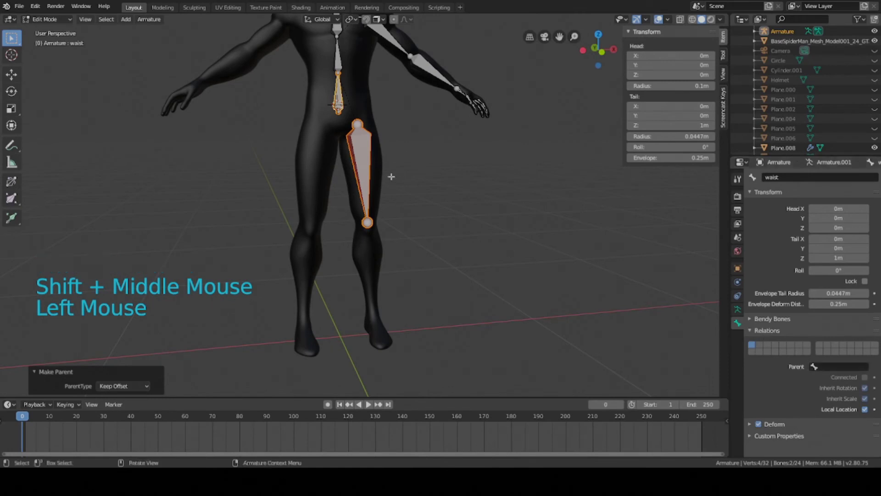
Step: Rename the left thigh bone parented to the waist as thigh.L and save the file
left_click(373, 158)
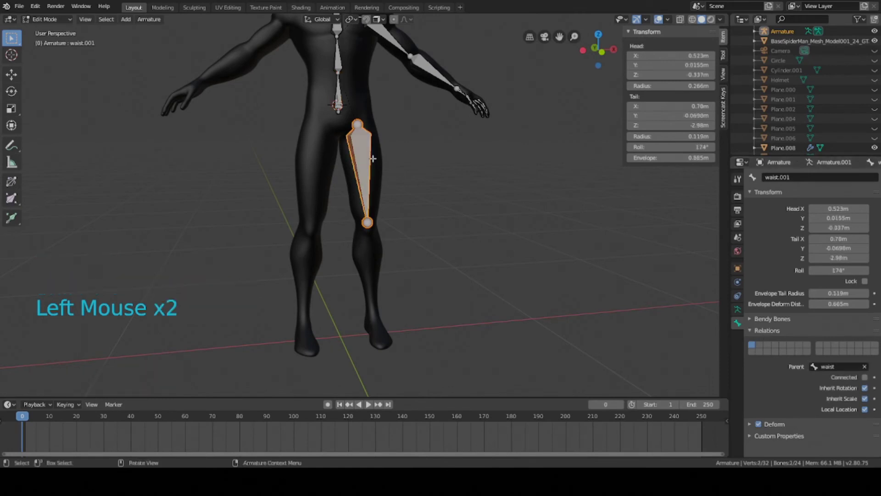
left_click(838, 367)
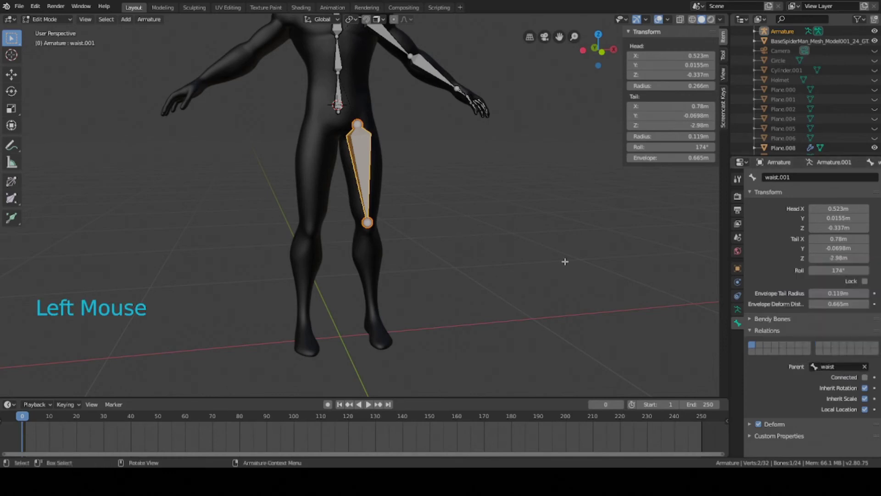
key("ctrl+s")
scroll(381, 184, "up", 1)
middle_click_drag(381, 184, 381, 214, "shift")
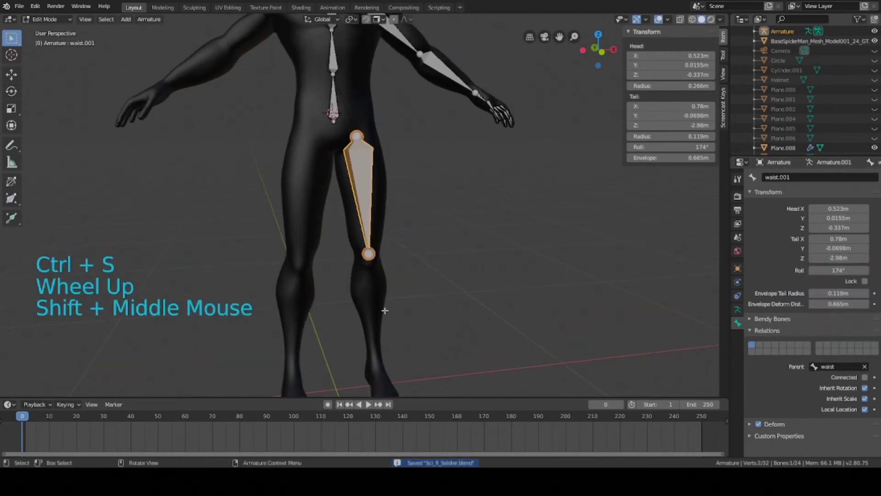
key("KP_1")
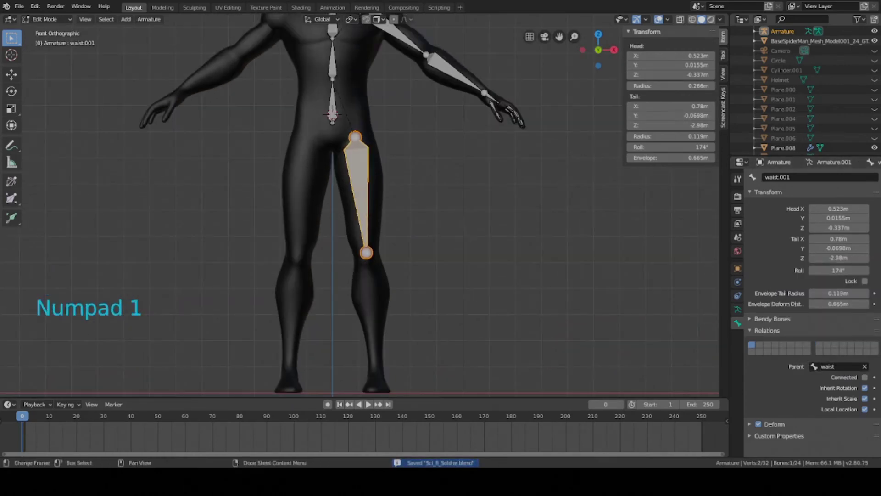
left_click(359, 192)
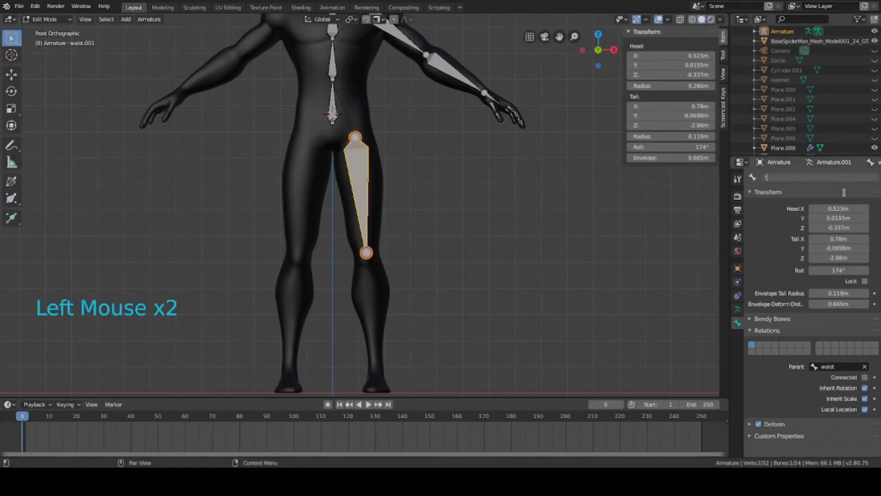
type("thigh.L")
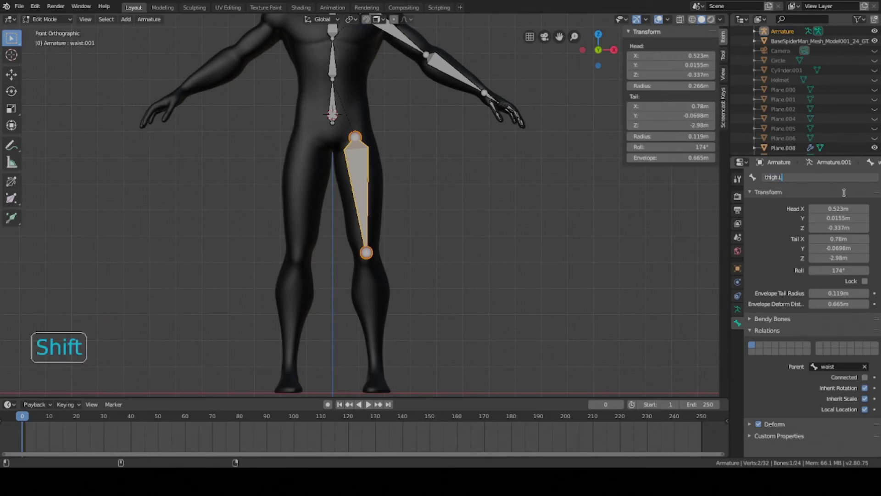
key("Return")
key("ctrl+s")
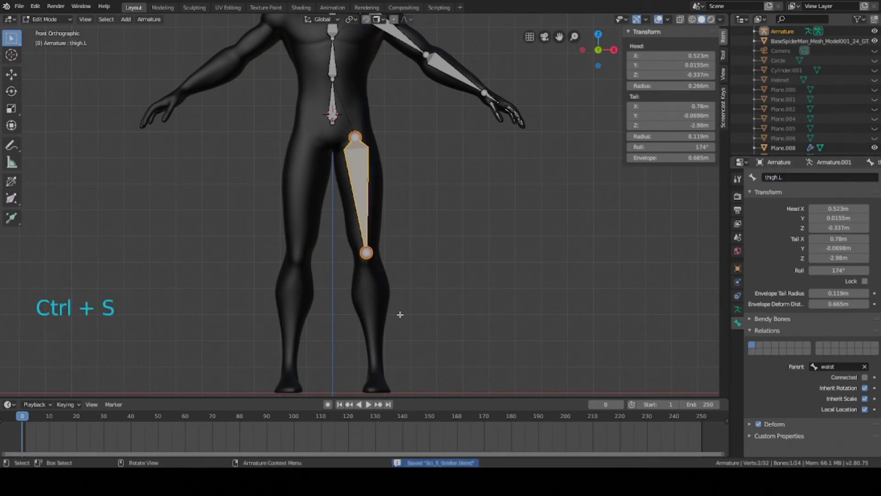
Step: In front view, extrude a shin bone from the left knee joint down to the ankle, about -5.77 m on Z
left_click(366, 254)
middle_click_drag(366, 256, 366, 213, "shift")
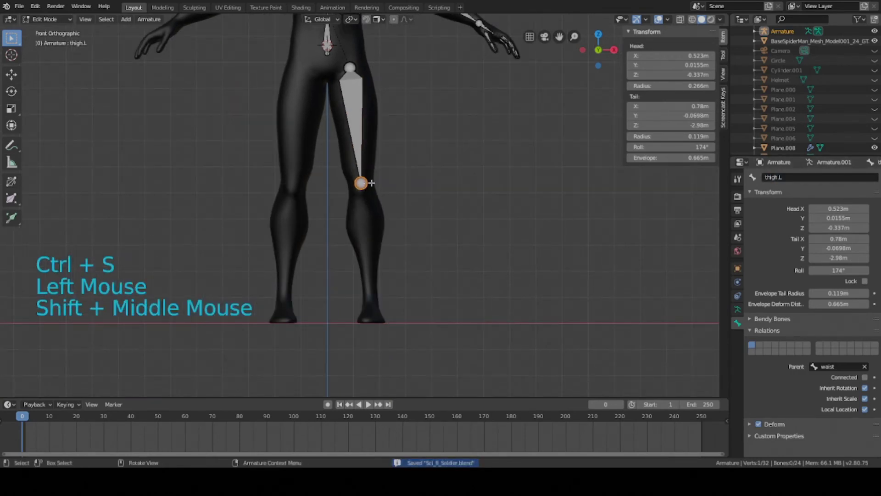
key("e")
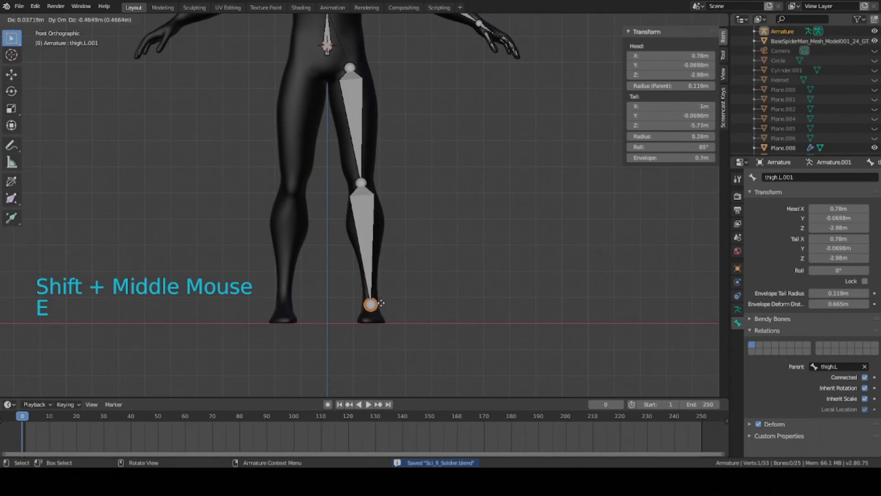
left_click(382, 303)
Step: In right side view, move the ankle joint back along Y to about 0.243 m and save the file
key("KP_3")
key("g")
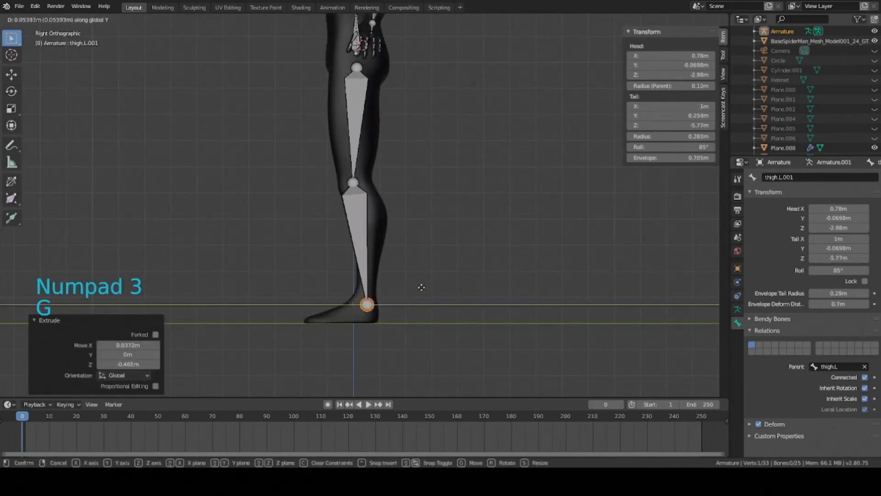
left_click(420, 288)
key("g")
key("ctrl+s")
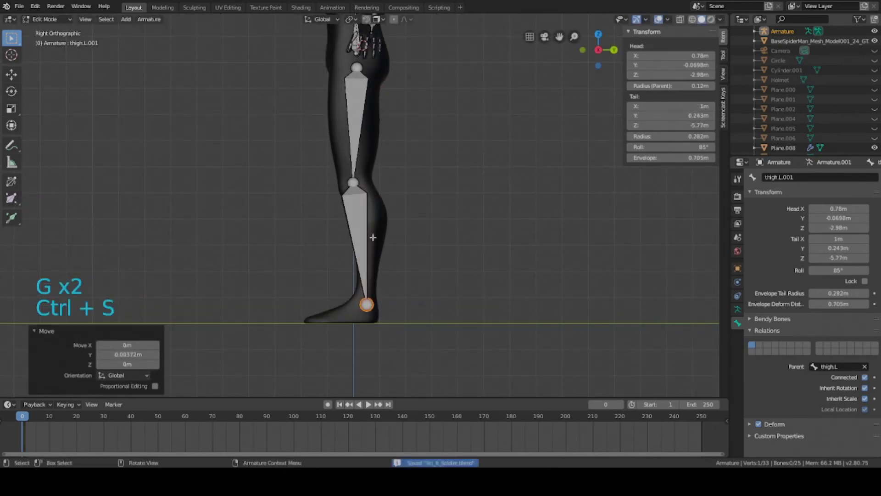
Step: Rename the left lower leg bone as shin.L and save the file
left_click(364, 237)
double_click(820, 178)
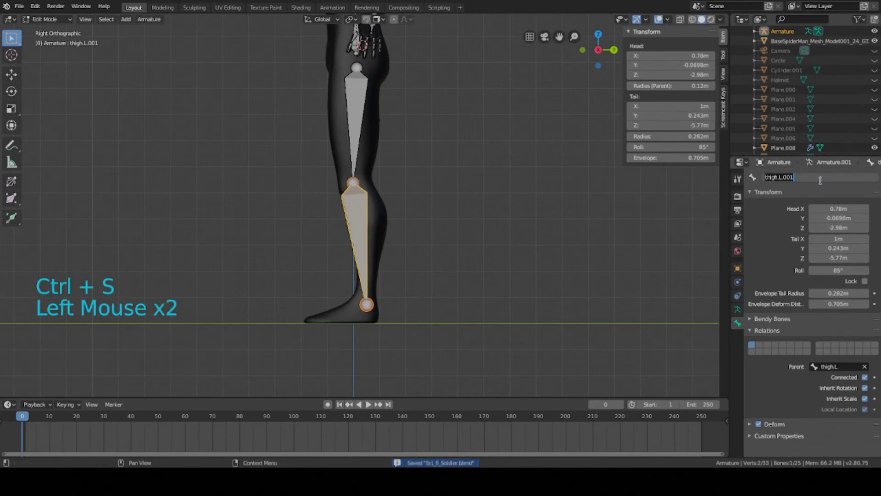
type("shin.L")
key("Return")
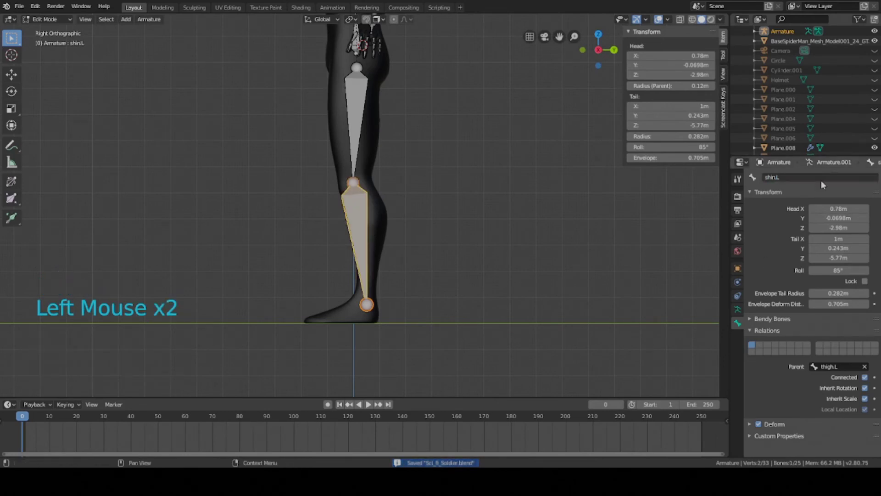
key("ctrl+s")
Step: Extrude a foot bone from the left ankle joint forward and down to the ball of the foot
scroll(478, 354, "up", 2)
middle_click_drag(477, 354, 354, 238, "shift")
left_click(338, 277)
scroll(338, 277, "up", 1)
key("e")
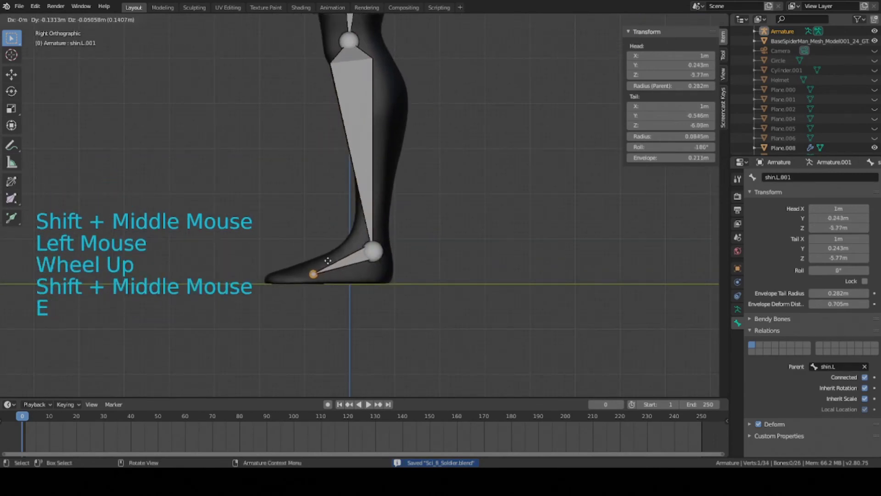
left_click(317, 270)
Step: Lower the ankle joint to about -5.85 m on Z and shift the foot bone's front joint slightly forward
key("g")
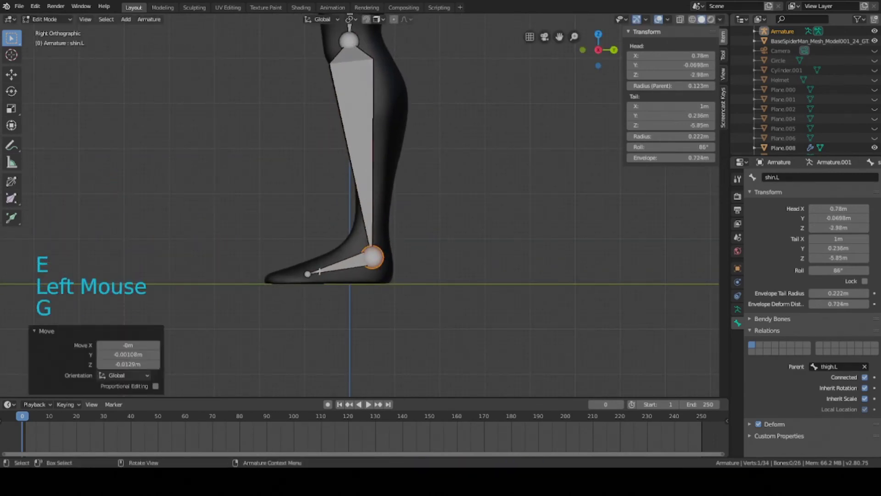
left_click(307, 275)
key("g")
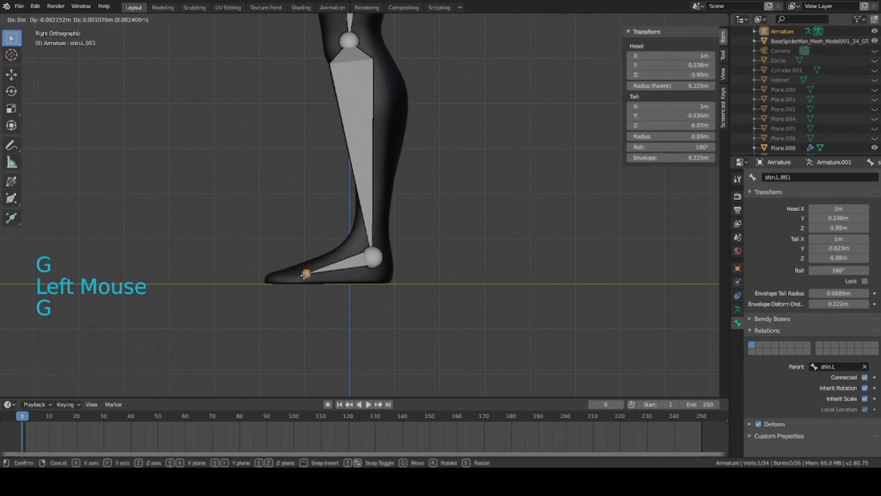
left_click(329, 270)
Step: Extrude a toe bone forward to about -1.08 m on Y and adjust its rear joint to about -0.63 m on Y
key("e")
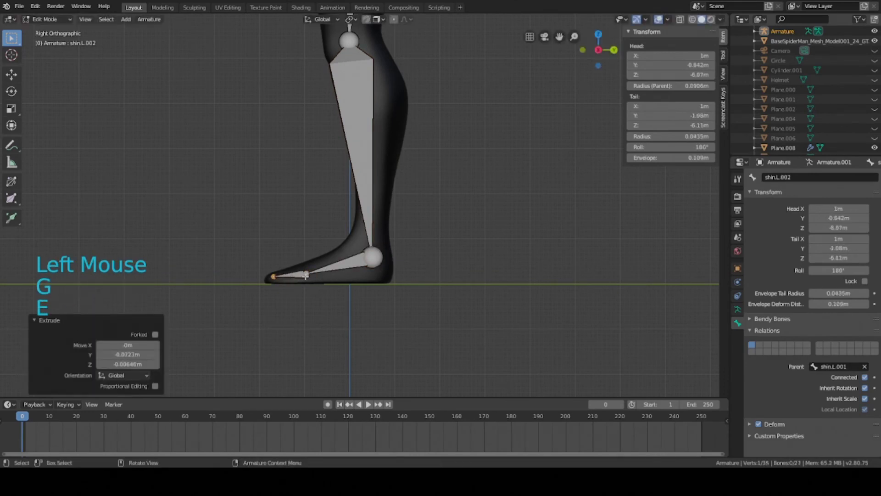
left_click(306, 275)
key("g")
Step: Rename the bone between the left ankle and the ball of the foot as foot.L
left_click(330, 269)
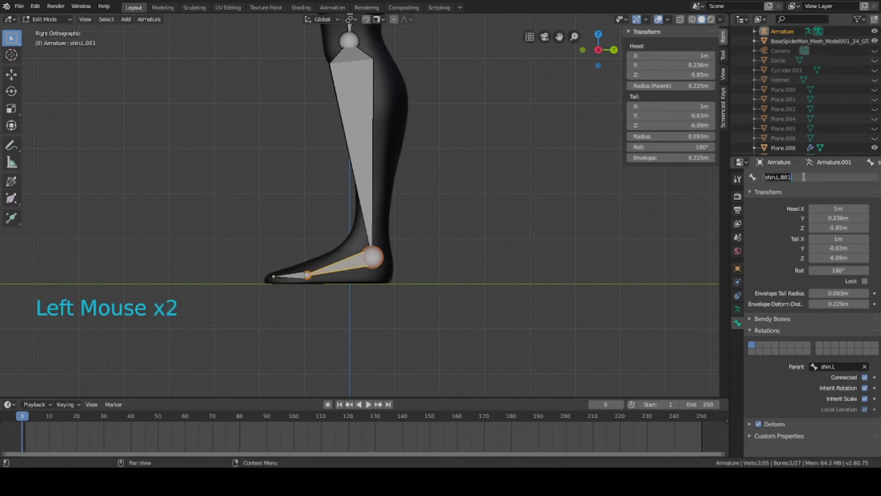
type("foot.L")
key("Return")
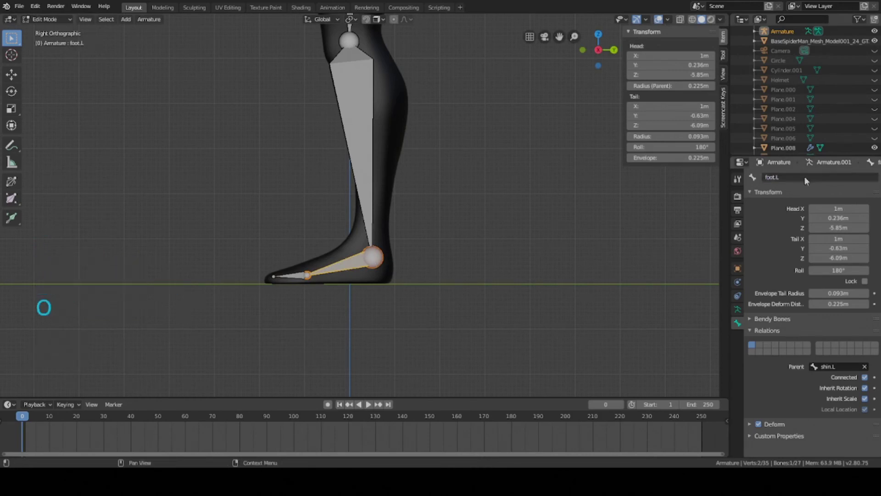
Step: Rename the left foot's front bone as toe.L and save the file
left_click(293, 275)
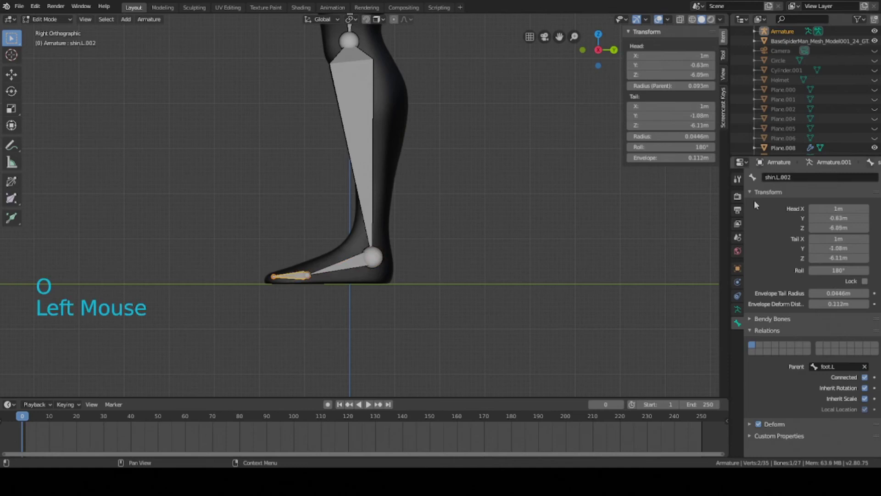
double_click(814, 177)
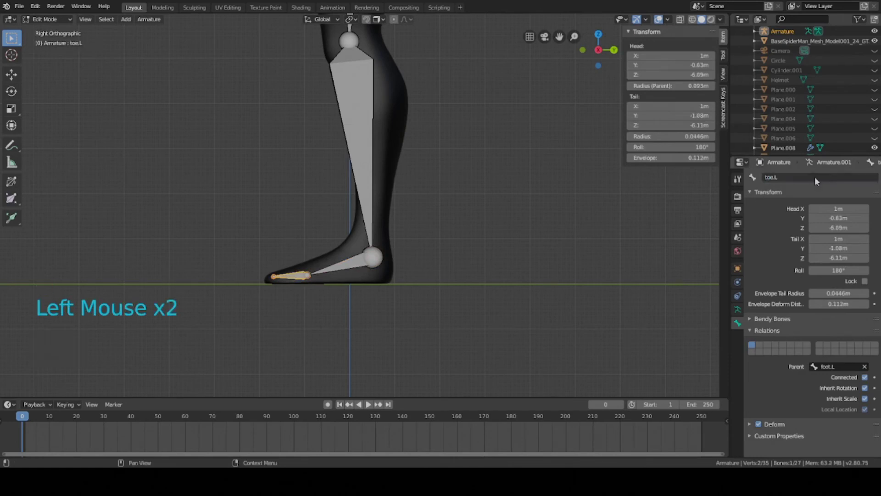
key("ctrl+s")
Step: Move the toe bone slightly inward to about 0.98 m on X and rotate it to follow the foot
middle_click_drag(358, 322, 391, 295)
left_click(376, 307)
key("g")
middle_click(400, 297)
left_click(401, 297)
key("r")
left_click(429, 321)
middle_click_drag(428, 321, 441, 281)
left_click(432, 279)
key("alt+r")
left_click(441, 281)
Step: Flatten the toe bone along the Z axis and lower it to about -6.13 m
key("s")
key("z")
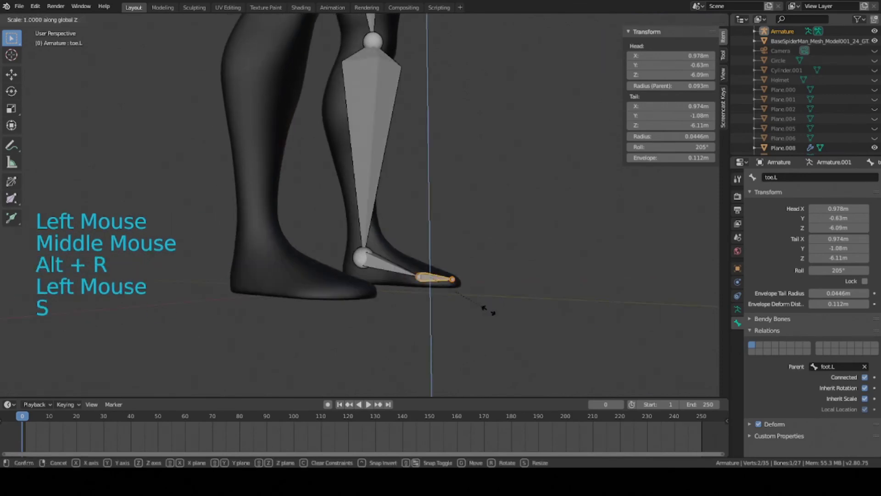
key("Return")
middle_click_drag(489, 311, 517, 307)
key("g")
key("z")
left_click(470, 274)
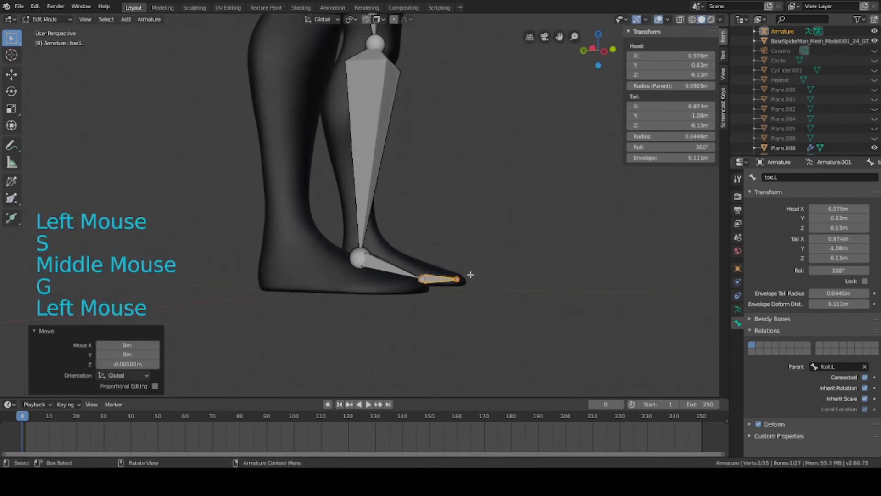
Step: Adjust the toe bone's tip along the Z axis and save the file
left_click(458, 278)
middle_click_drag(458, 277, 338, 304)
key("g")
key("z")
left_click(467, 296, "ctrl")
key("ctrl+s")
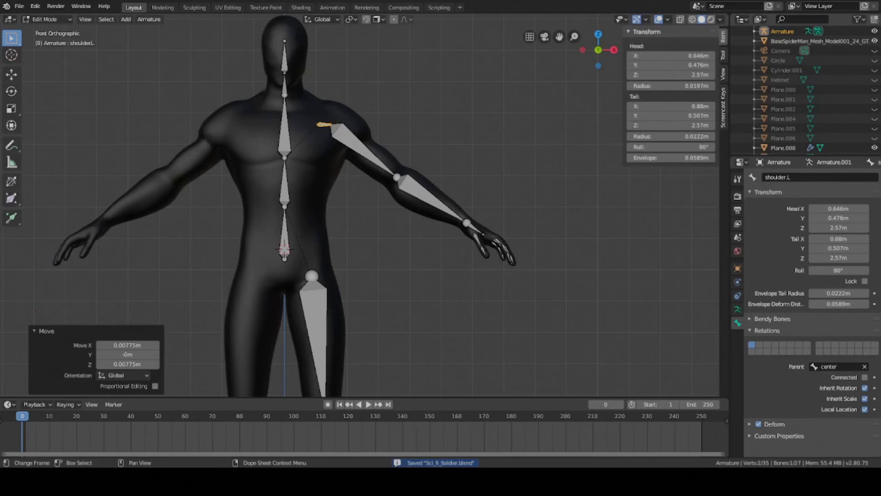
Step: Select all the armature's bones, symmetrize them to create the right arm and leg bones, and save the file
scroll(290, 268, "down", 2)
scroll(303, 251, "up", 4)
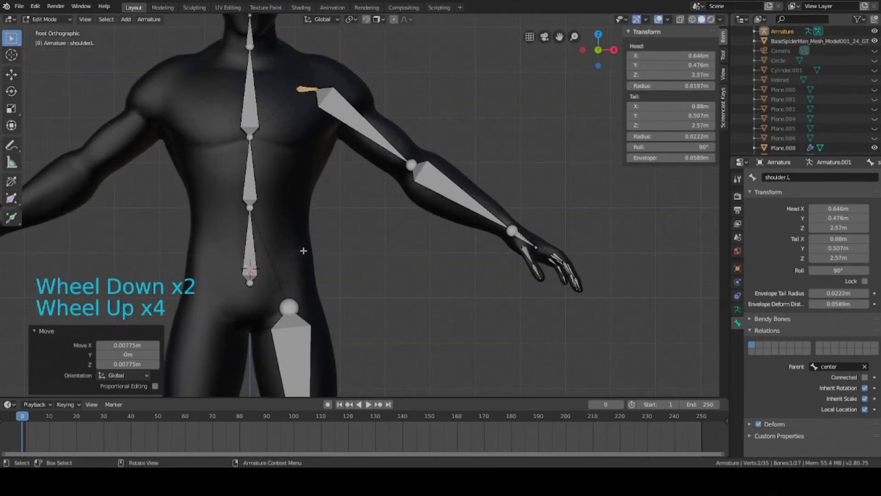
scroll(356, 260, "down", 3)
scroll(384, 251, "down", 2)
key("a")
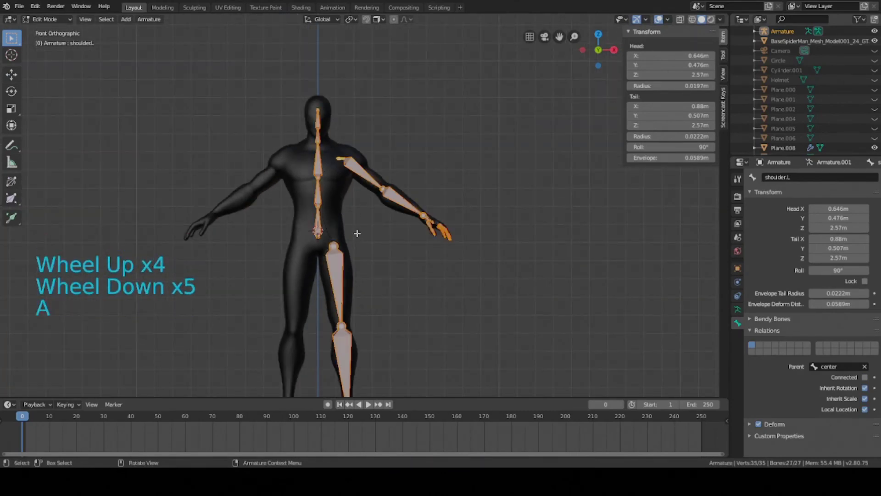
key("ctrl+s")
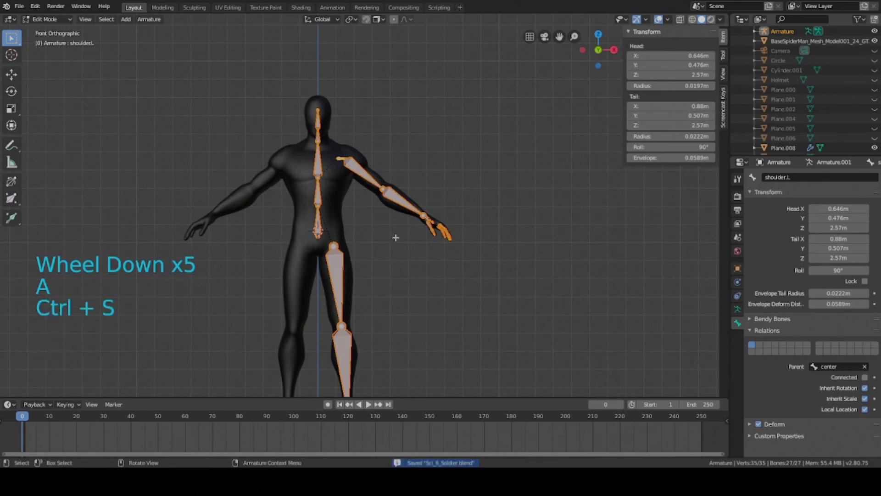
right_click(358, 216)
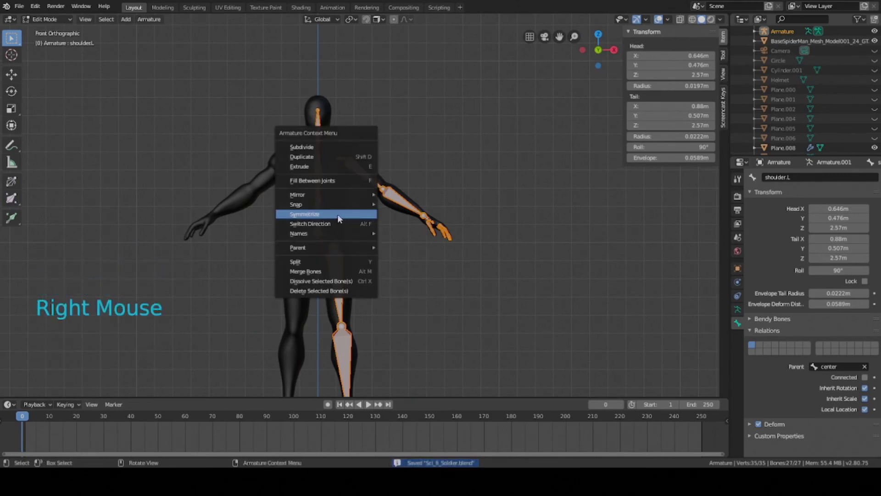
left_click(322, 214)
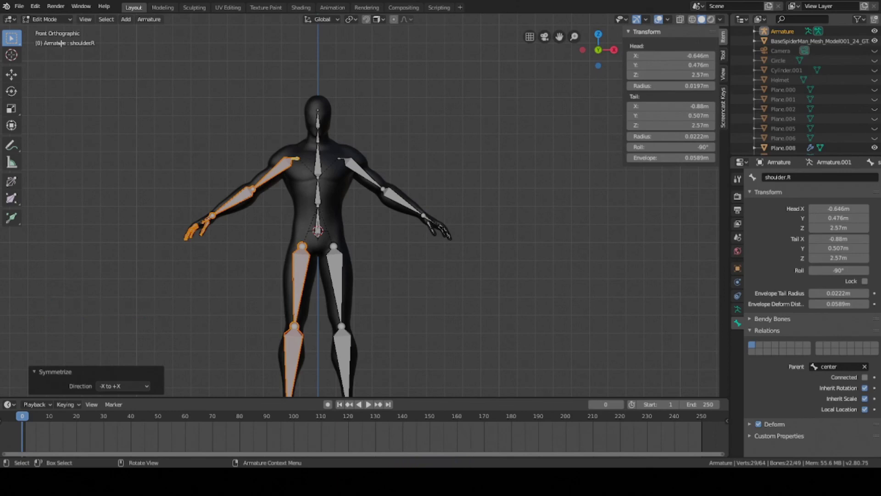
key("ctrl+s")
Step: Inspect the left thumb bones and the mirrored right hand bones for correct names and placement, and save the file
scroll(343, 190, "up", 6)
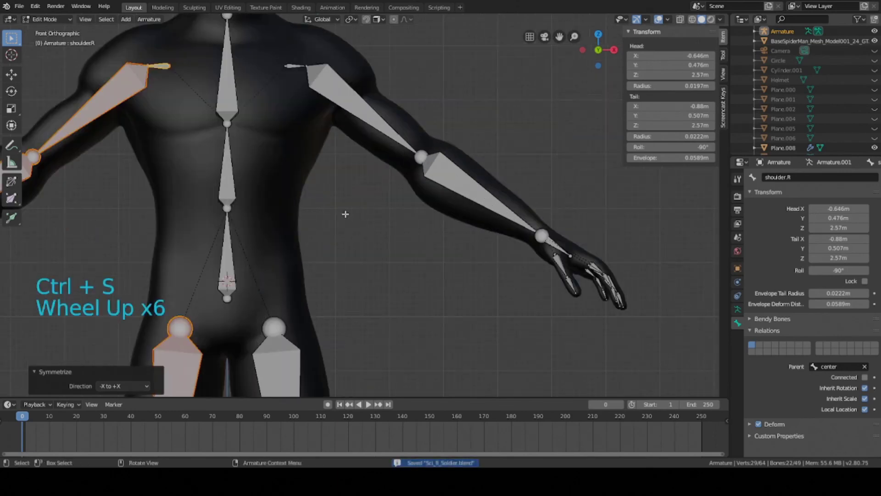
scroll(346, 211, "down", 6)
middle_click_drag(360, 205, 344, 193, "shift")
middle_click_drag(344, 193, 272, 202)
scroll(221, 193, "up", 3)
middle_click_drag(436, 189, 454, 186)
scroll(459, 193, "up", 2)
left_click(483, 180)
left_click(489, 209)
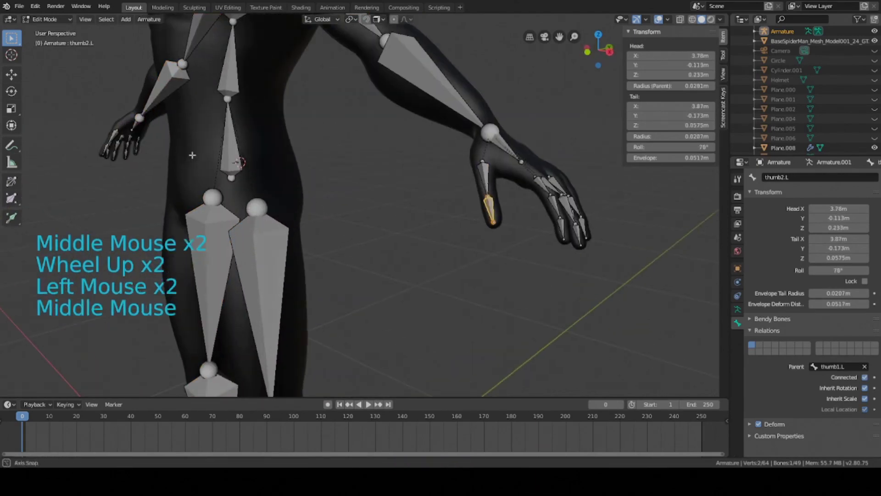
middle_click_drag(64, 188, 166, 191, "shift")
left_click(115, 174)
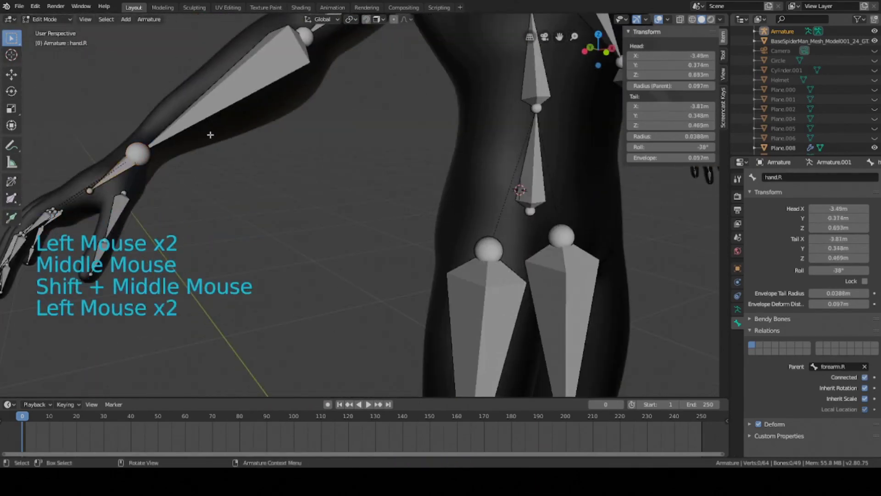
scroll(239, 144, "down", 3)
key("ctrl+s")
Step: Check the mirrored right bicep bone, save the file, and examine both legs' bones in front view
left_click(298, 161)
left_click(298, 160)
scroll(298, 161, "down", 2)
key("ctrl+s")
middle_click_drag(298, 160, 395, 250)
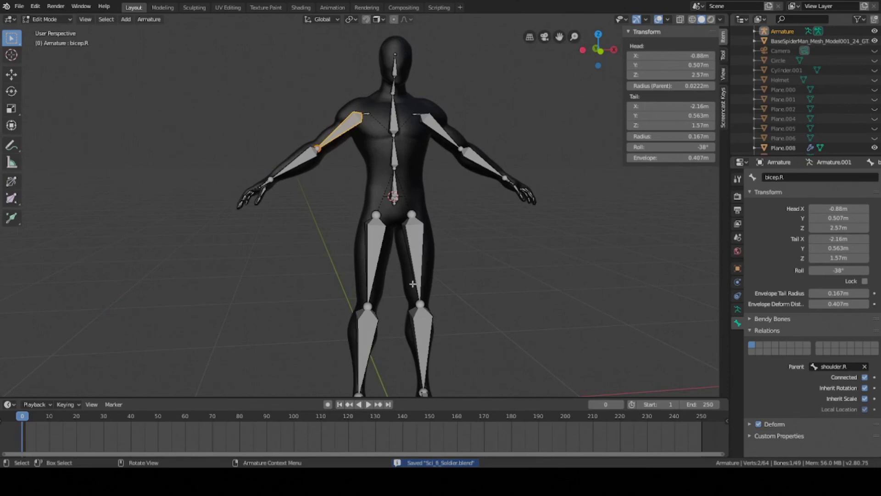
key("KP_1")
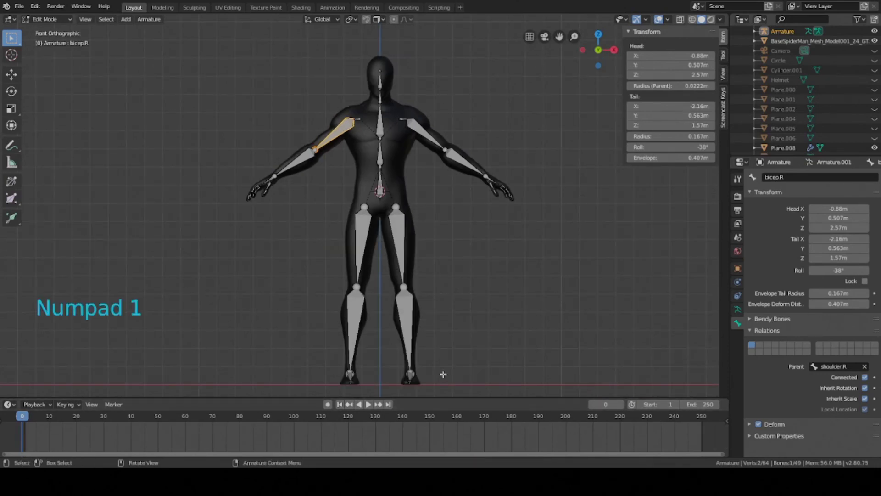
middle_click_drag(443, 375, 449, 299, "shift")
scroll(427, 339, "up", 5)
scroll(428, 331, "down", 3)
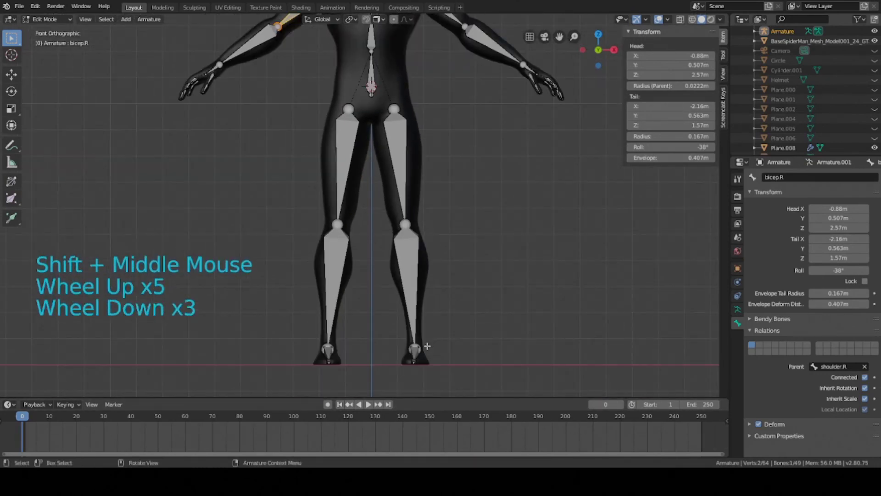
Step: Check the bone placement at the left foot in front view and save the file
left_click(417, 355)
key("ctrl+s")
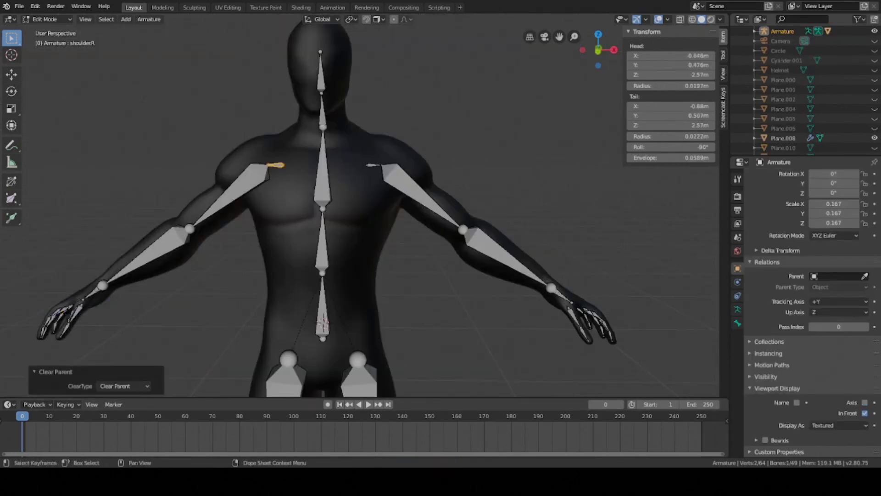
Step: Parent both shoulder bones to the chest bone with Keep Offset, leave Edit Mode and save the file
scroll(277, 307, "up", 4)
scroll(278, 307, "down", 3)
middle_click_drag(277, 307, 279, 171, "shift")
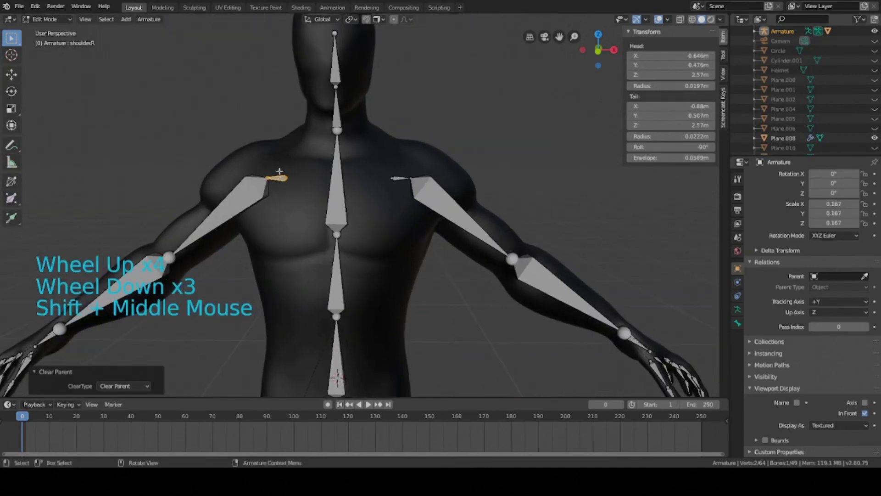
middle_click_drag(343, 171, 297, 170)
double_click(296, 170)
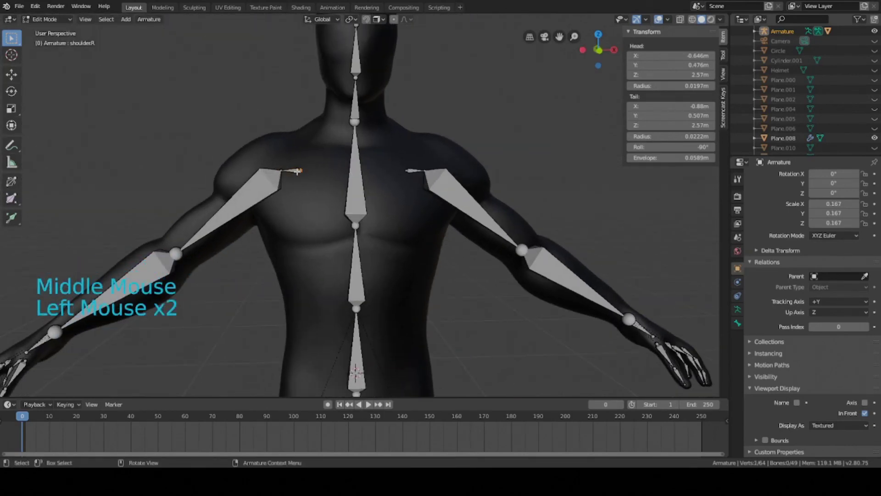
left_click(414, 172, "shift")
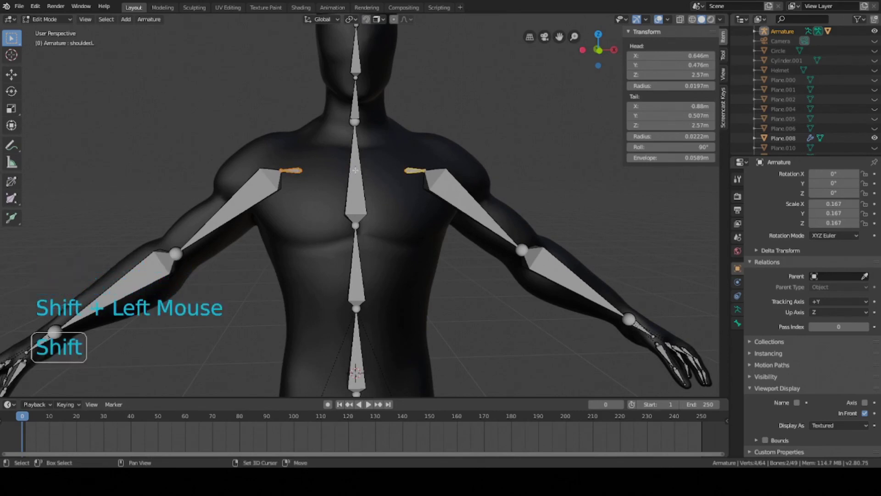
left_click(354, 161, "shift")
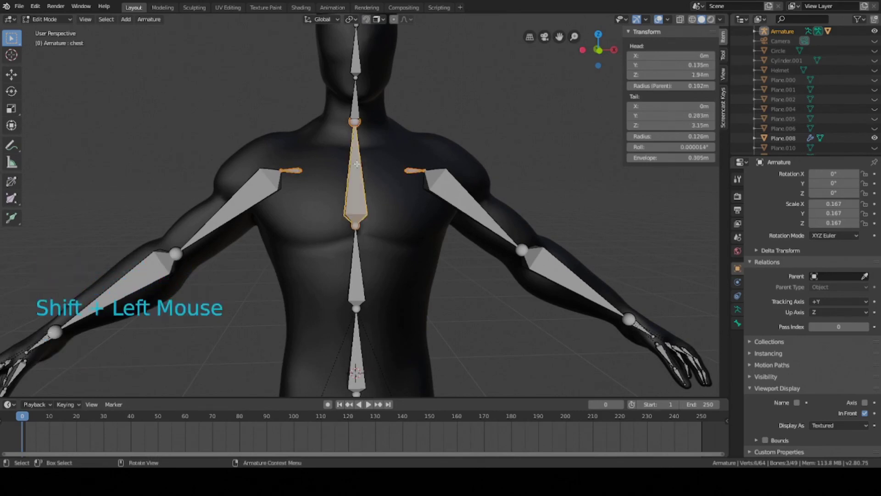
key("ctrl+p")
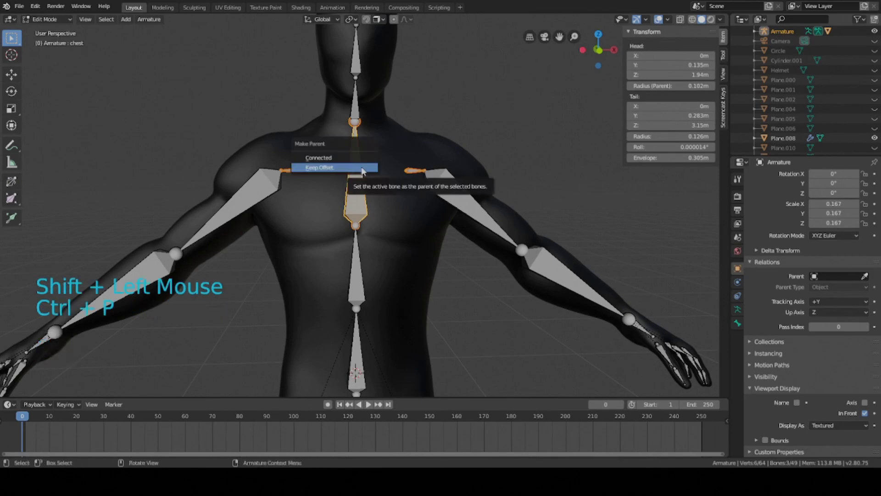
left_click(361, 168)
middle_click_drag(362, 169, 359, 169)
scroll(359, 169, "down", 2)
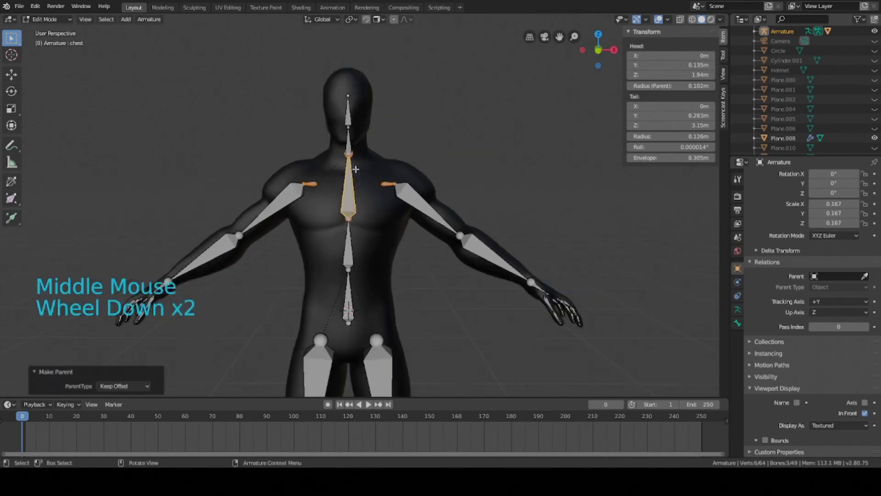
key("q")
key("Tab")
key("ctrl+s")
Step: Remove the existing Armature modifier from the base body mesh and save the file
left_click(354, 189)
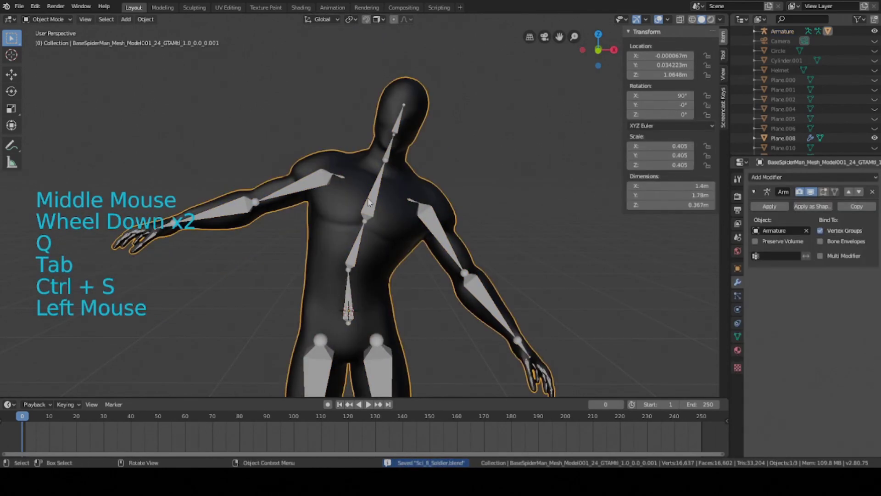
left_click(419, 209)
key("ctrl+s")
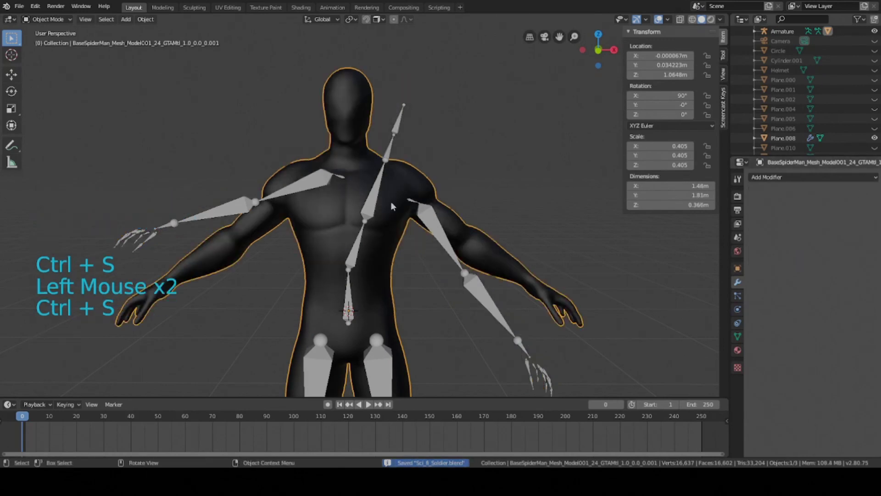
Step: Clear the user transforms of all the armature's bones in Pose Mode, return to Object Mode and save the file
left_click(377, 206)
key("Tab")
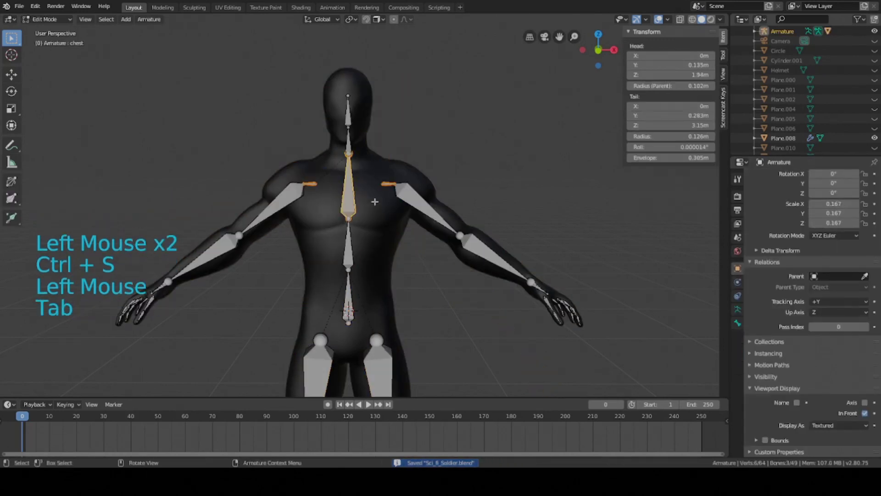
key("Tab")
key("q")
left_click(368, 202)
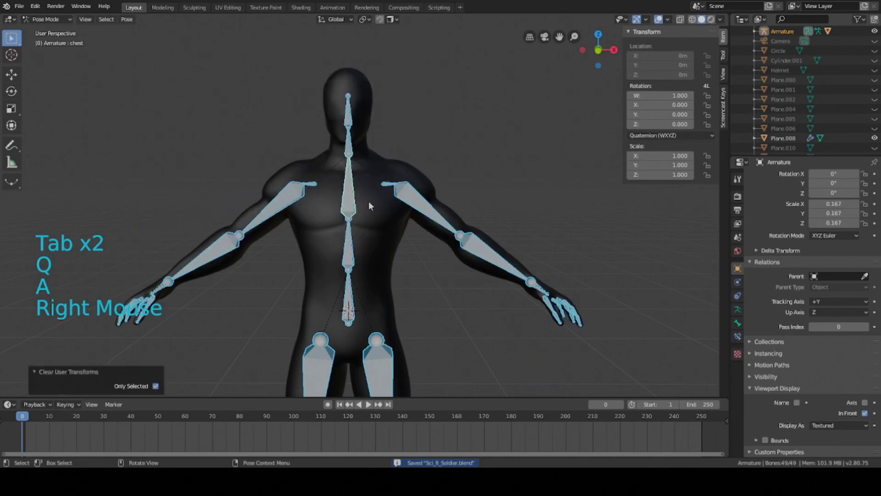
key("ctrl+s")
scroll(368, 201, "down", 2)
key("q")
left_click(368, 201)
scroll(369, 201, "up", 2)
key("ctrl+s")
Step: Parent the body mesh to the armature with automatic weights and save the file
left_click(371, 209)
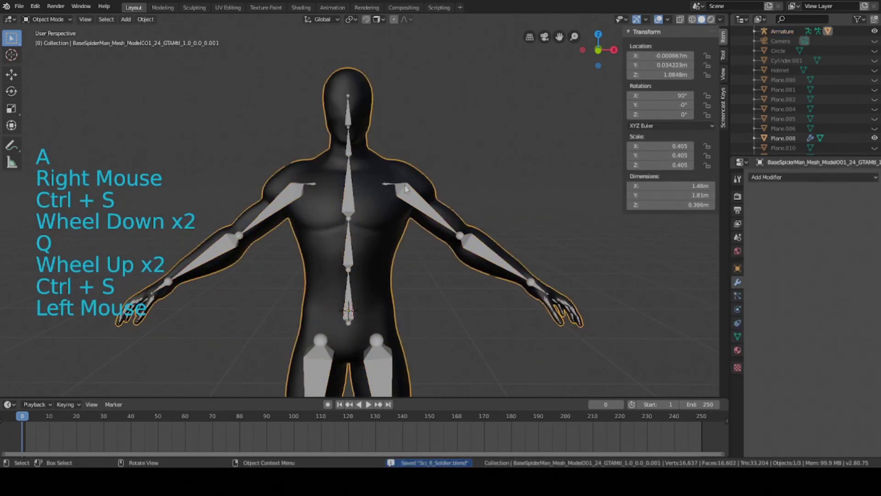
scroll(377, 192, "up", 1)
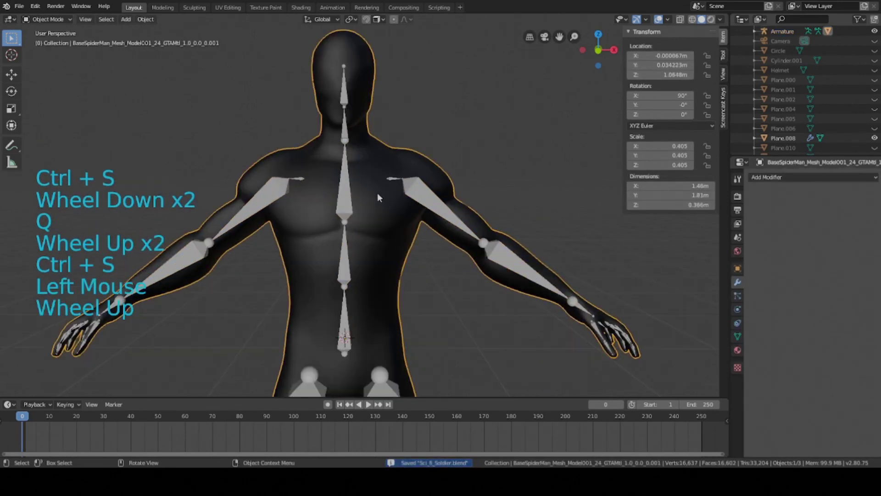
left_click(348, 183, "shift")
key("ctrl+p")
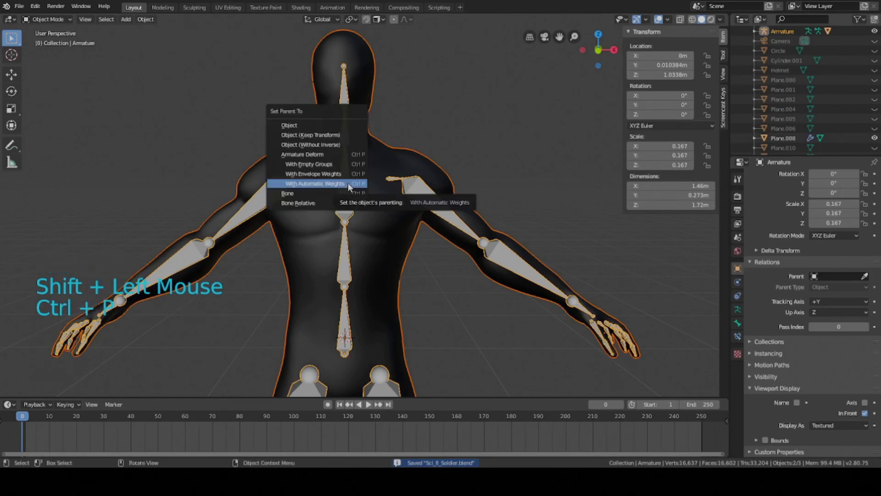
left_click(348, 183)
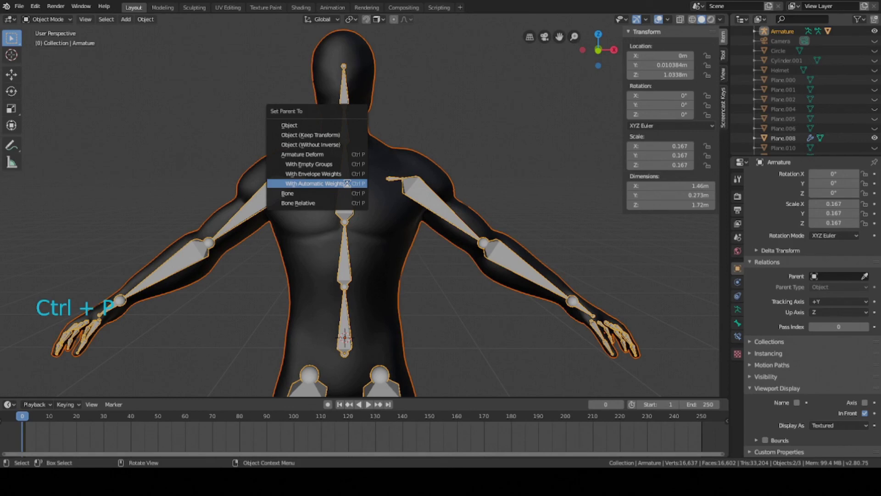
key("ctrl+s")
Step: Put the armature in Pose Mode and test the body's deformation with a temporary rotation of the chest bone
left_click(329, 217)
left_click(337, 188)
key("q")
left_click(344, 189)
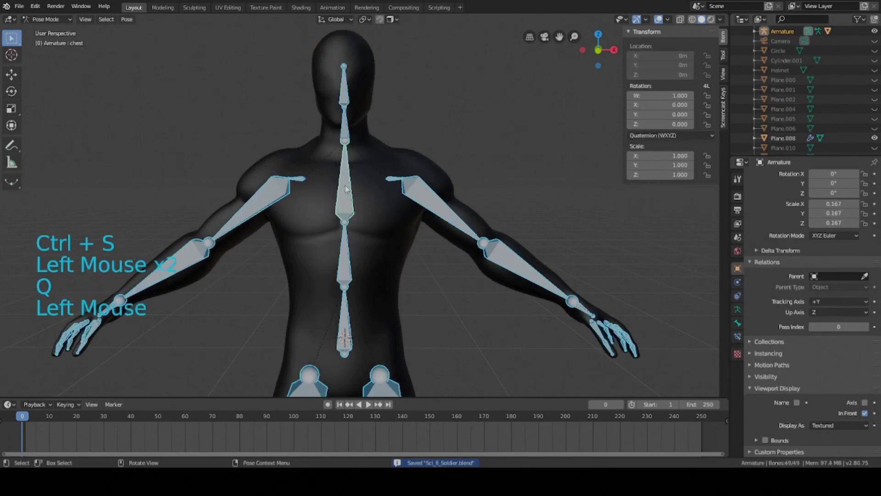
left_click(347, 188)
key("r")
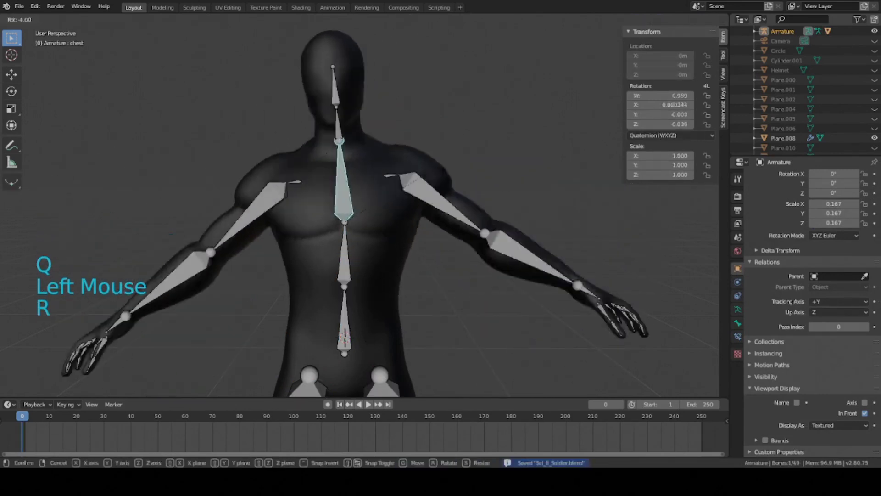
key("Escape")
Step: Save the file and test the left forearm's deformation with a temporary rotation of its bone about the global Z axis
scroll(444, 201, "down", 3)
middle_click_drag(445, 201, 408, 233)
scroll(408, 232, "up", 1)
key("ctrl+s")
middle_click_drag(346, 235, 390, 270)
left_click(387, 242)
key("r")
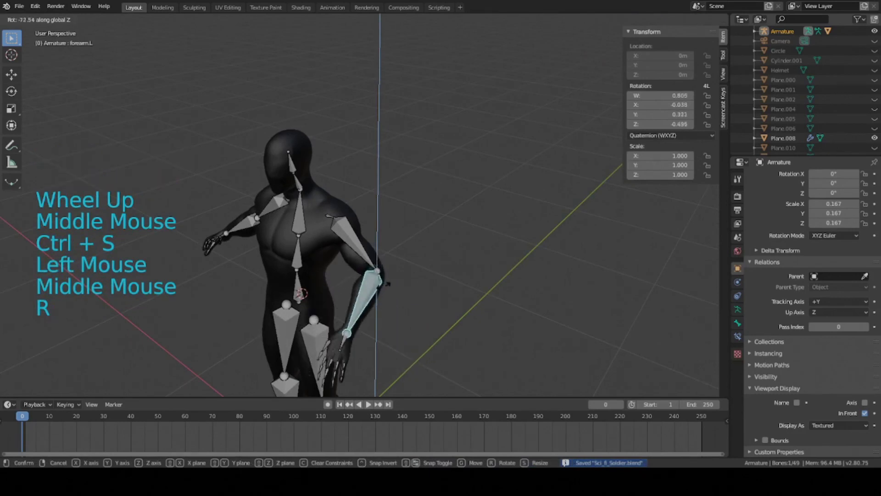
key("Escape")
Step: Test the left upper arm's deformation by temporarily rotating the bicep bone about the global Z axis, and save the file
middle_click_drag(376, 294, 393, 207, "shift")
scroll(394, 207, "down", 1)
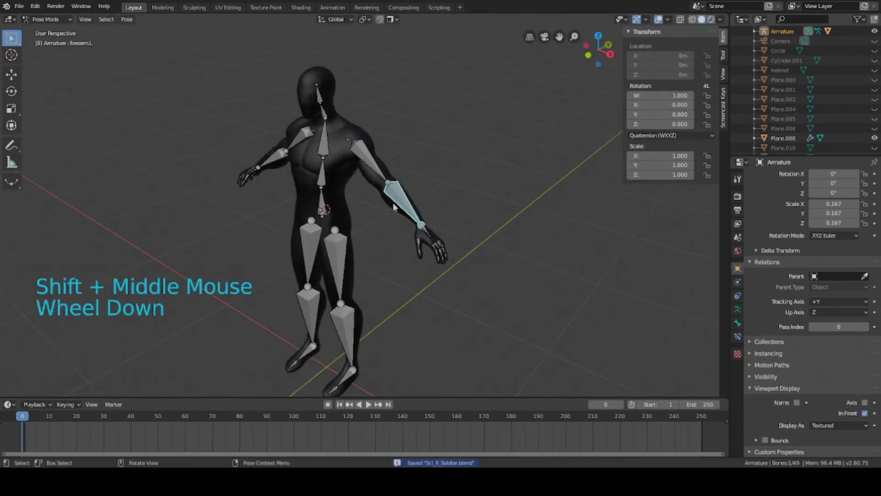
left_click(374, 152)
scroll(374, 153, "up", 3)
middle_click_drag(374, 152, 367, 166)
key("r")
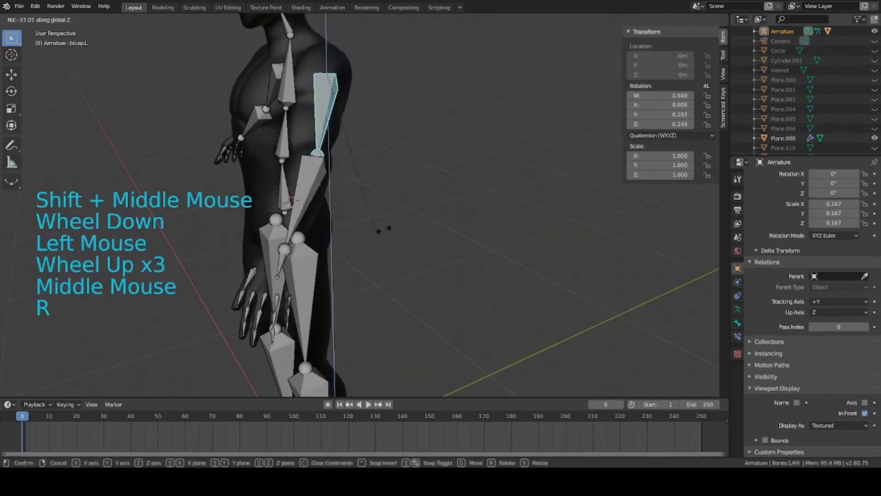
key("Escape")
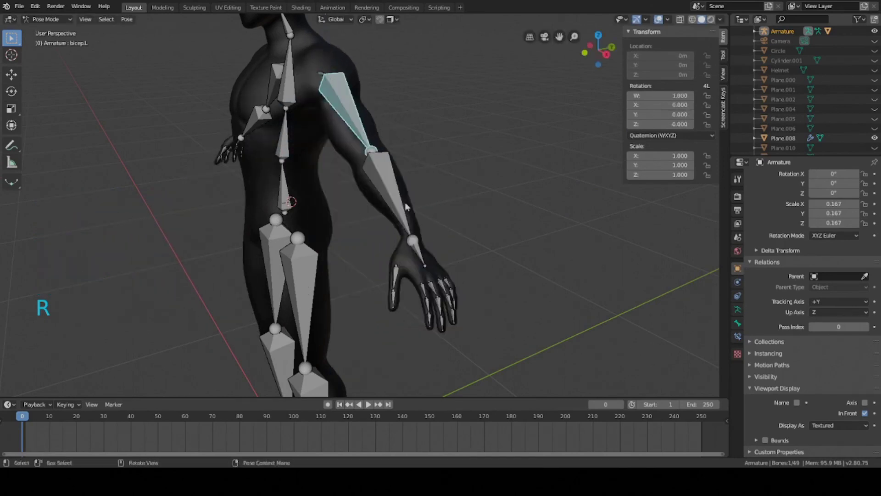
middle_click_drag(405, 202, 334, 214)
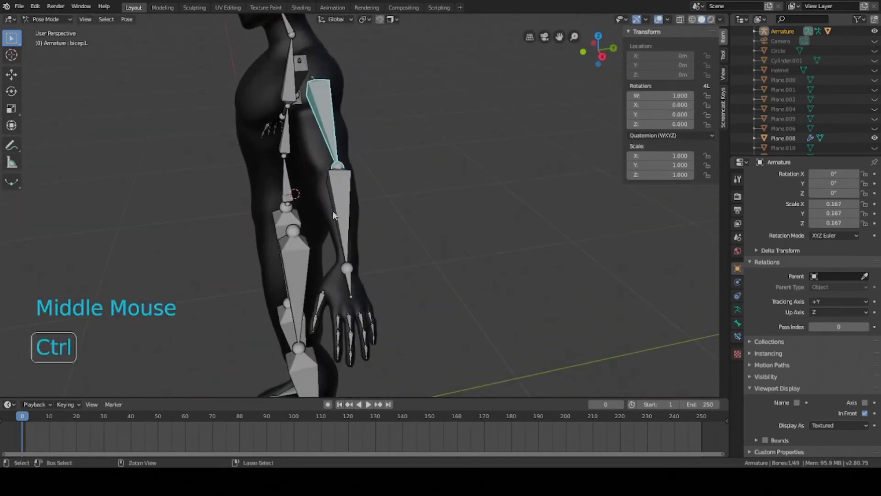
key("ctrl+s")
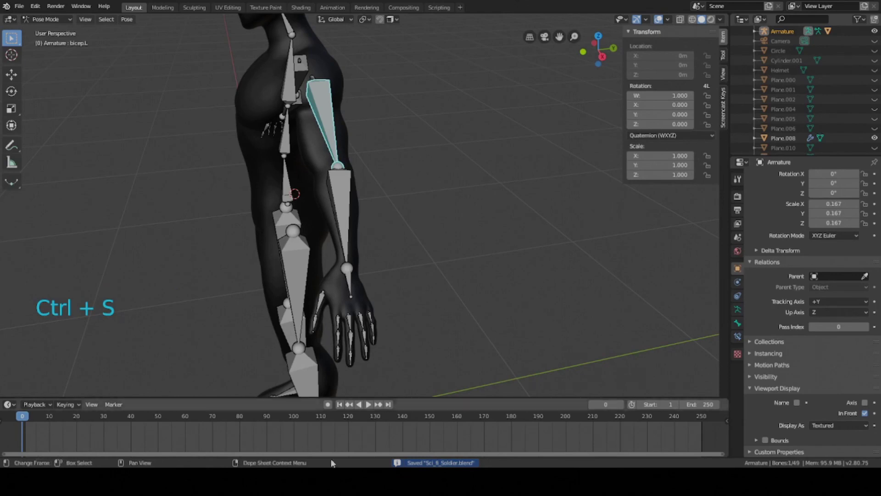